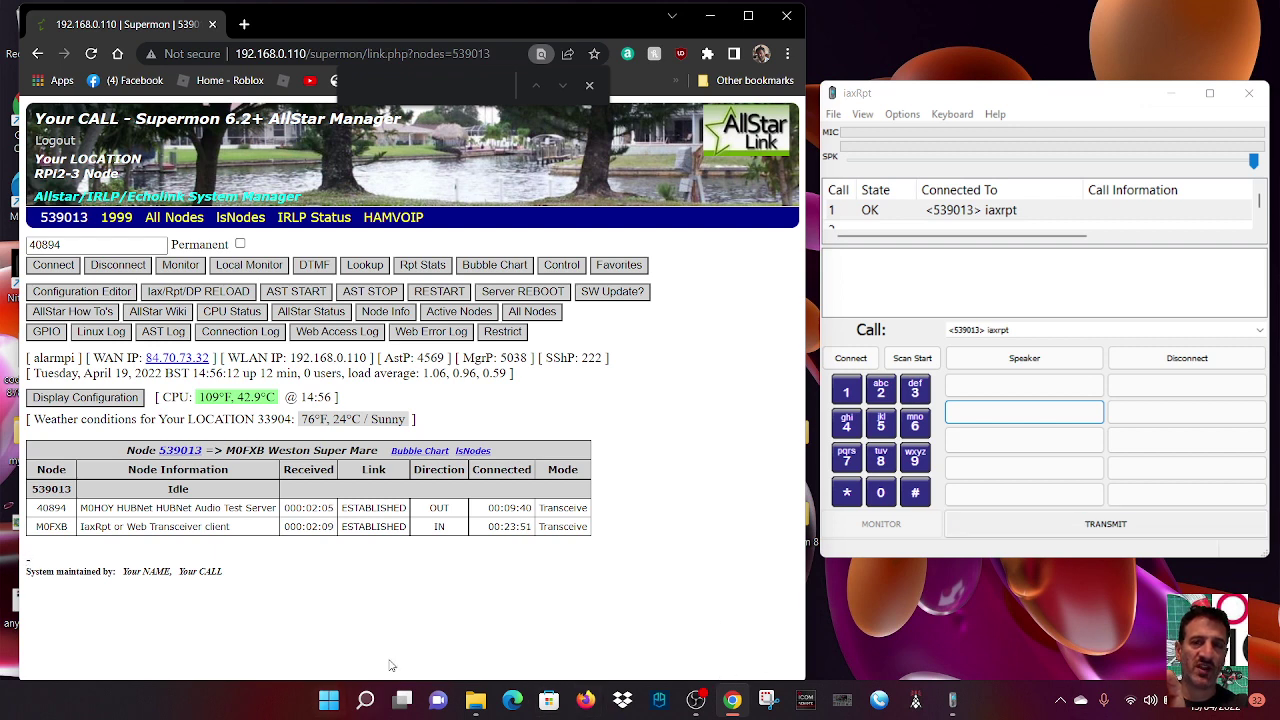
{"action": "left_click", "coordinate": [370, 702]}
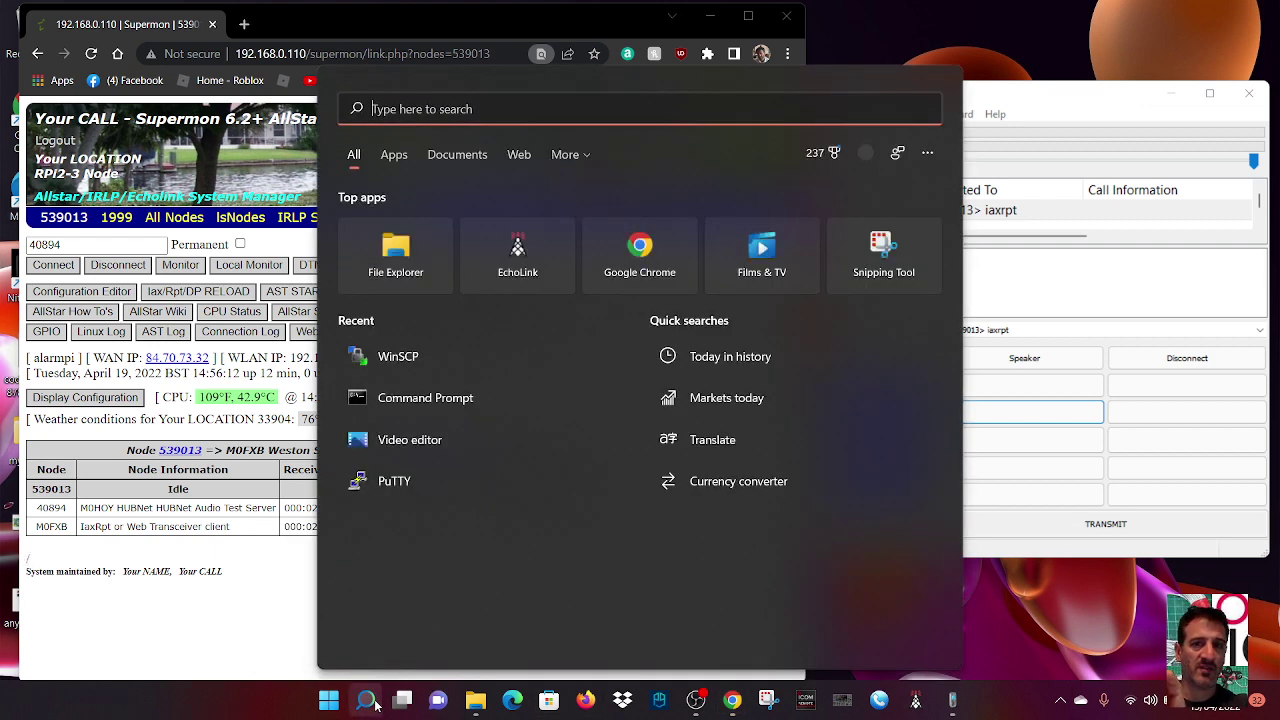
{"action": "type", "text": "win"}
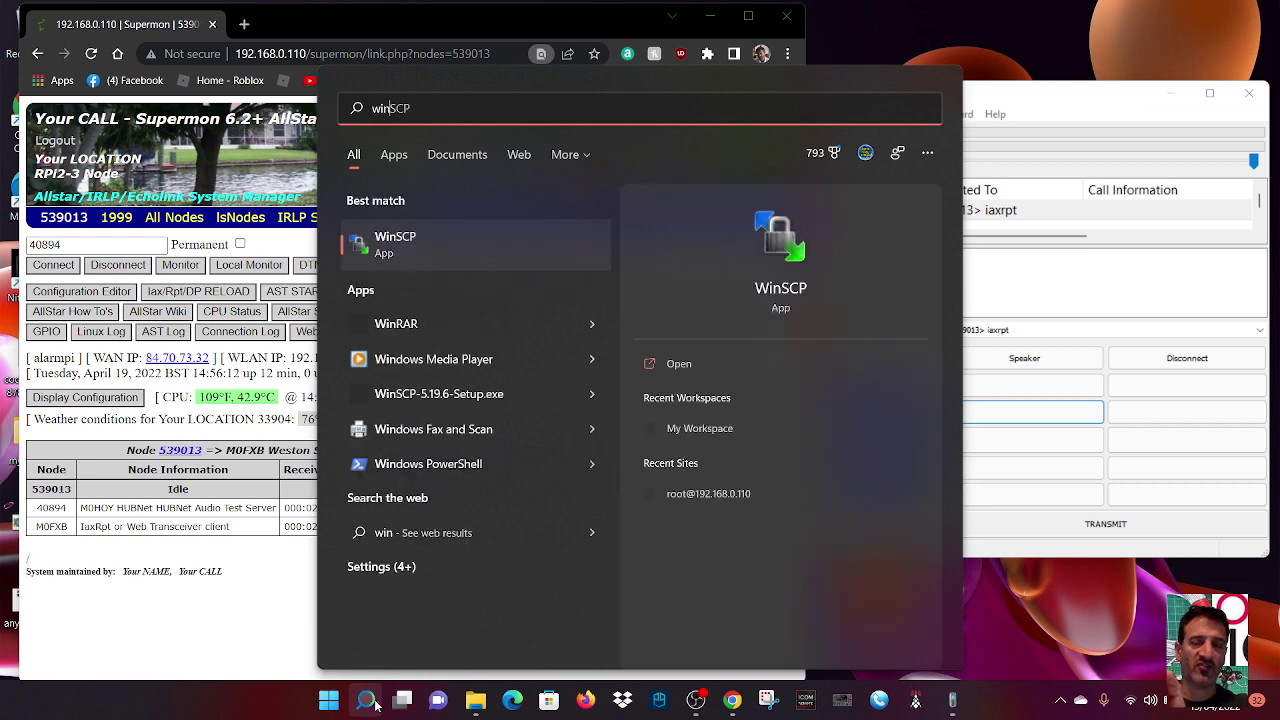
{"action": "type", "text": "sc"}
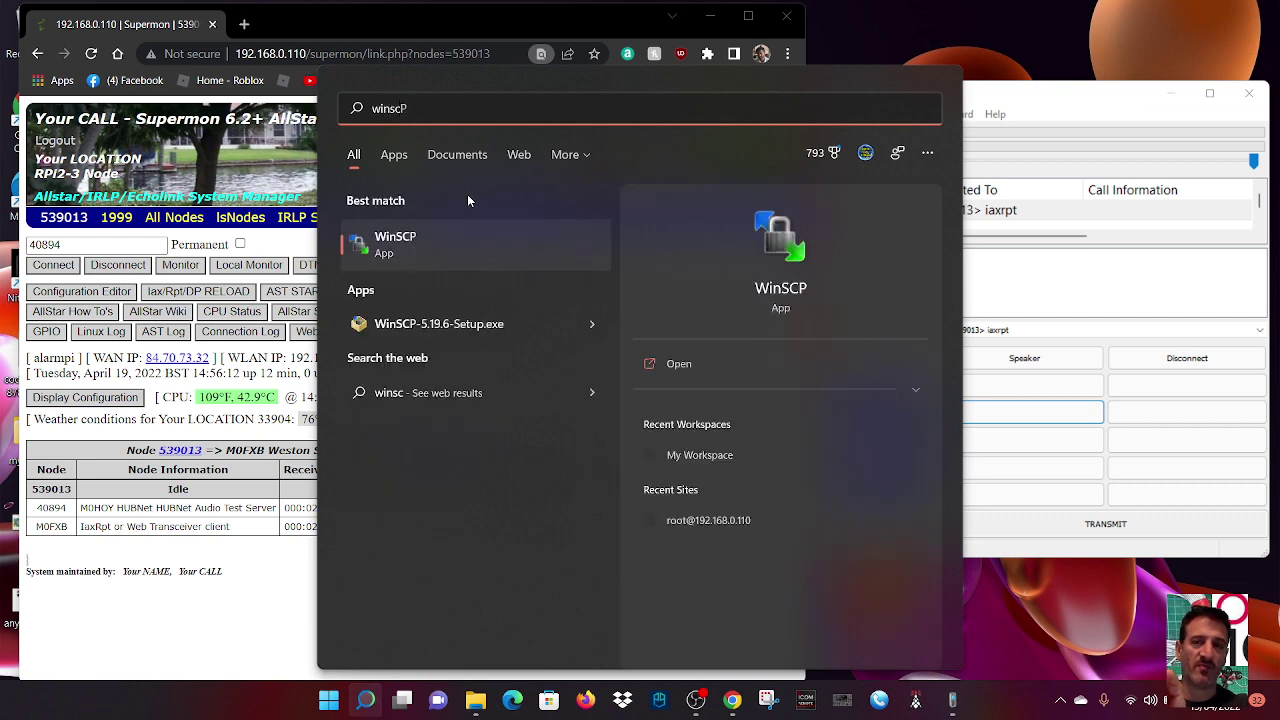
{"action": "left_click", "coordinate": [446, 262]}
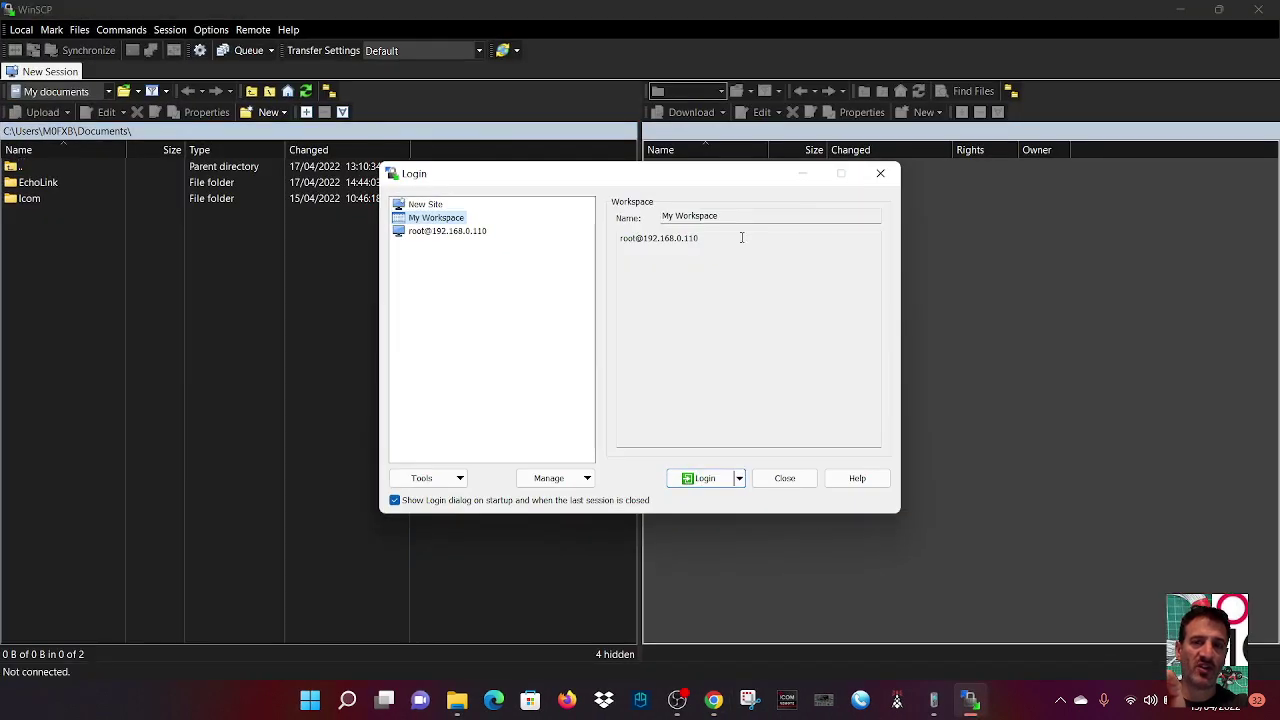
{"action": "double_click", "coordinate": [466, 230]}
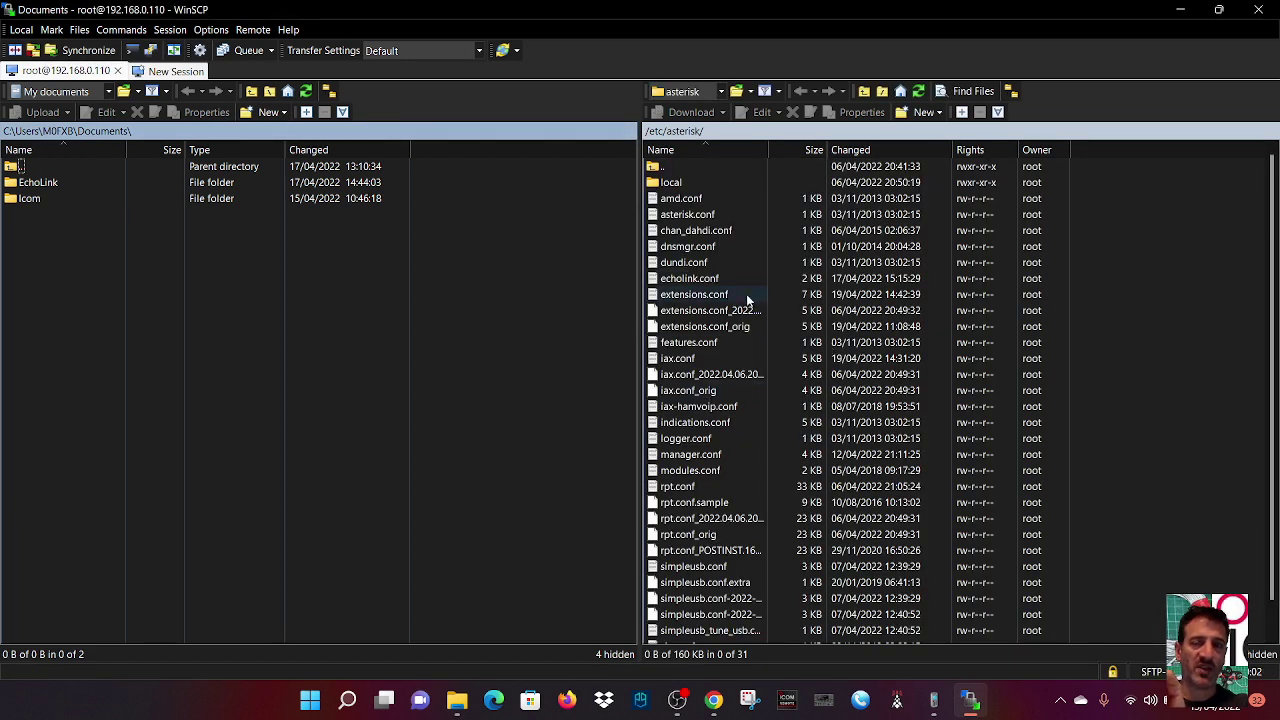
- Open iax.conf from /etc/asterisk and examine its header comments, [general] codecs and jitter buffer settings
{"action": "scroll", "coordinate": [749, 300], "scroll_direction": "down", "scroll_amount": 1}
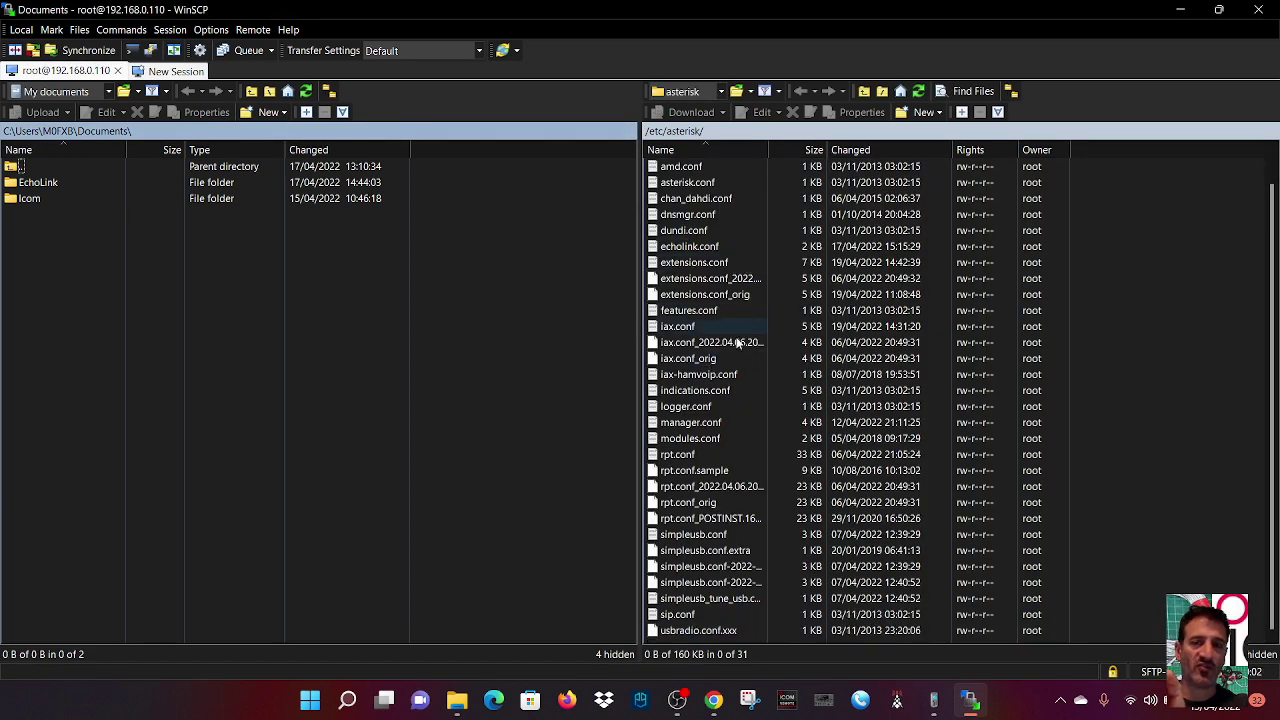
{"action": "double_click", "coordinate": [678, 327]}
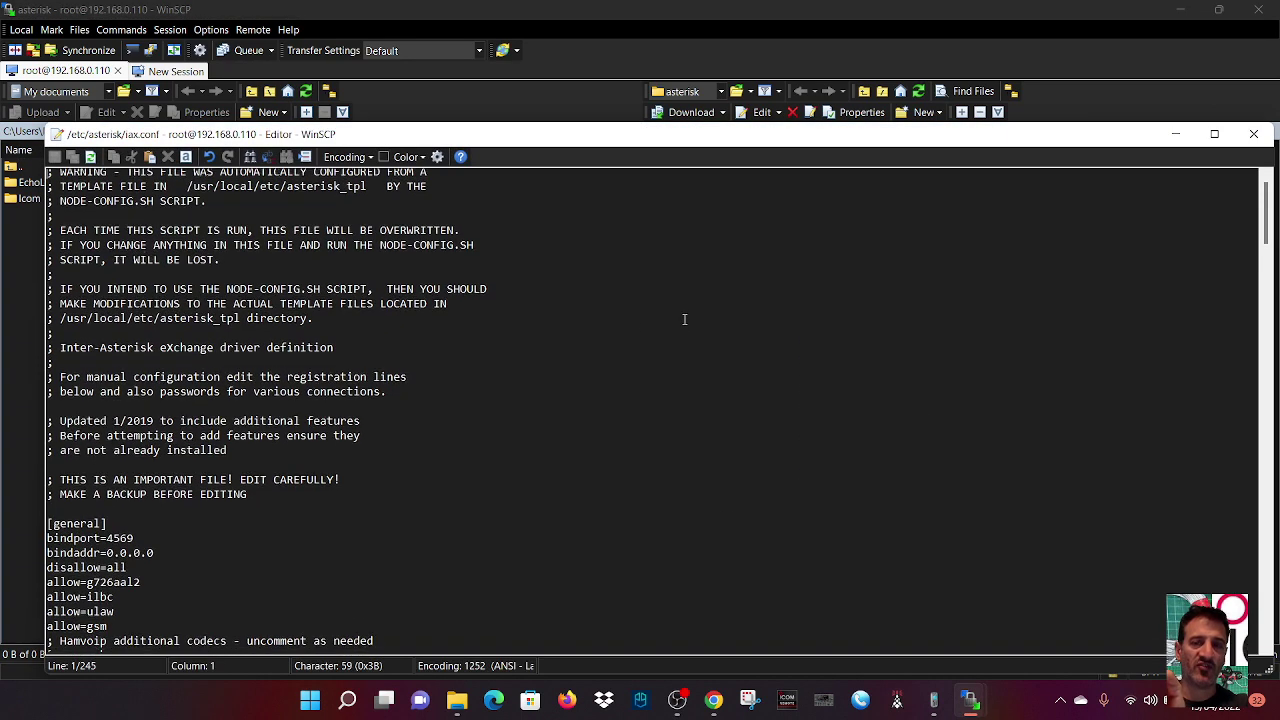
{"action": "scroll", "coordinate": [684, 318], "scroll_direction": "down", "scroll_amount": 1}
{"action": "scroll", "coordinate": [684, 318], "scroll_direction": "up", "scroll_amount": 1}
{"action": "scroll", "coordinate": [684, 318], "scroll_direction": "down", "scroll_amount": 2}
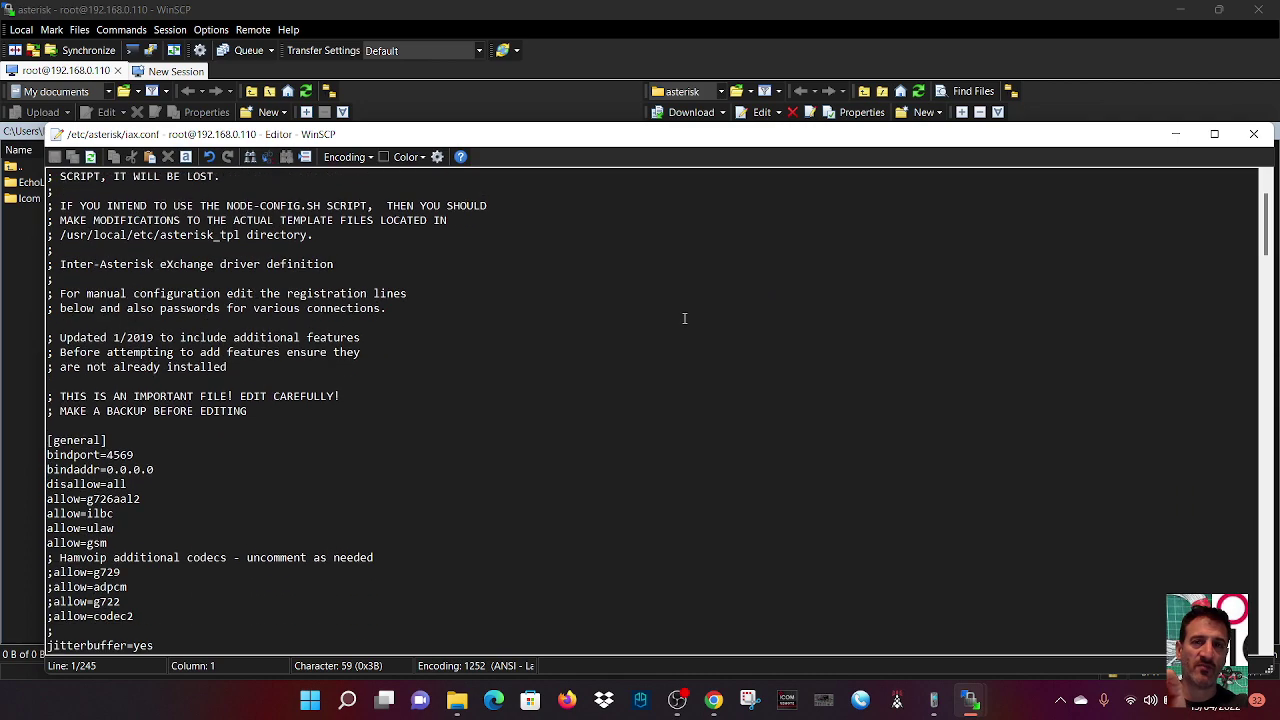
{"action": "scroll", "coordinate": [684, 318], "scroll_direction": "down", "scroll_amount": 1}
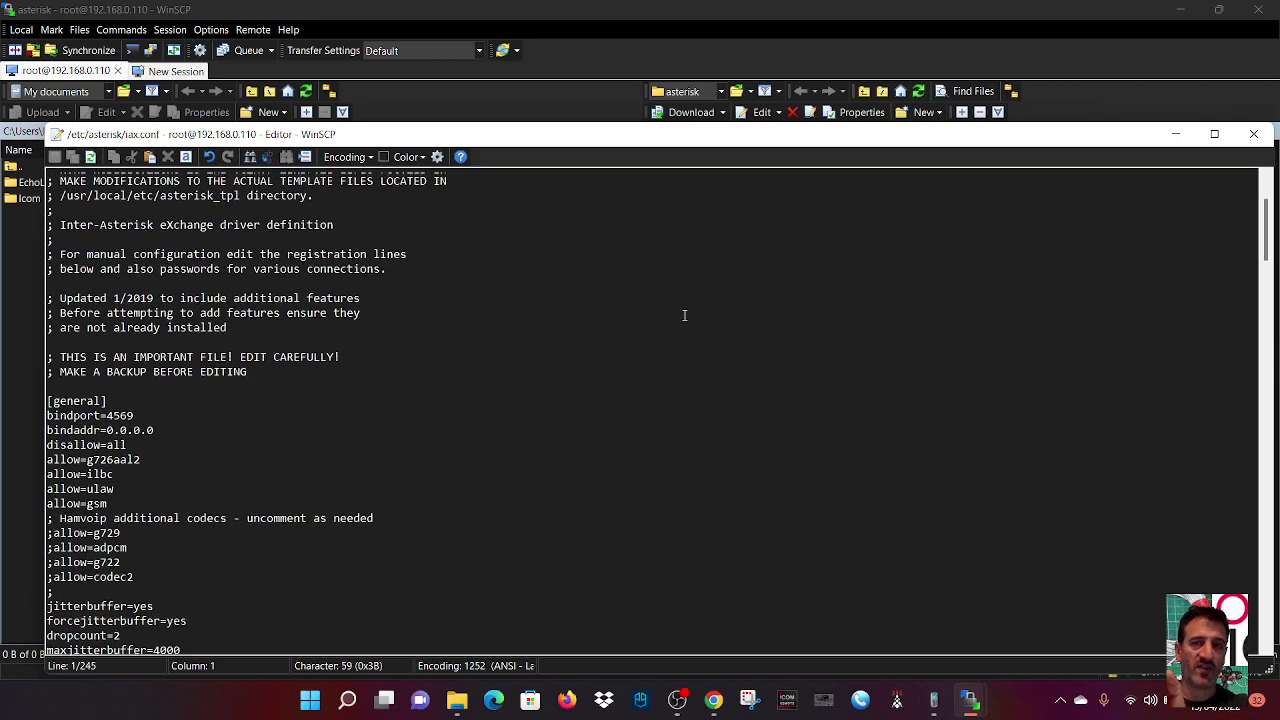
{"action": "scroll", "coordinate": [684, 315], "scroll_direction": "up", "scroll_amount": 3}
{"action": "scroll", "coordinate": [684, 315], "scroll_direction": "down", "scroll_amount": 4}
{"action": "scroll", "coordinate": [684, 314], "scroll_direction": "down", "scroll_amount": 4}
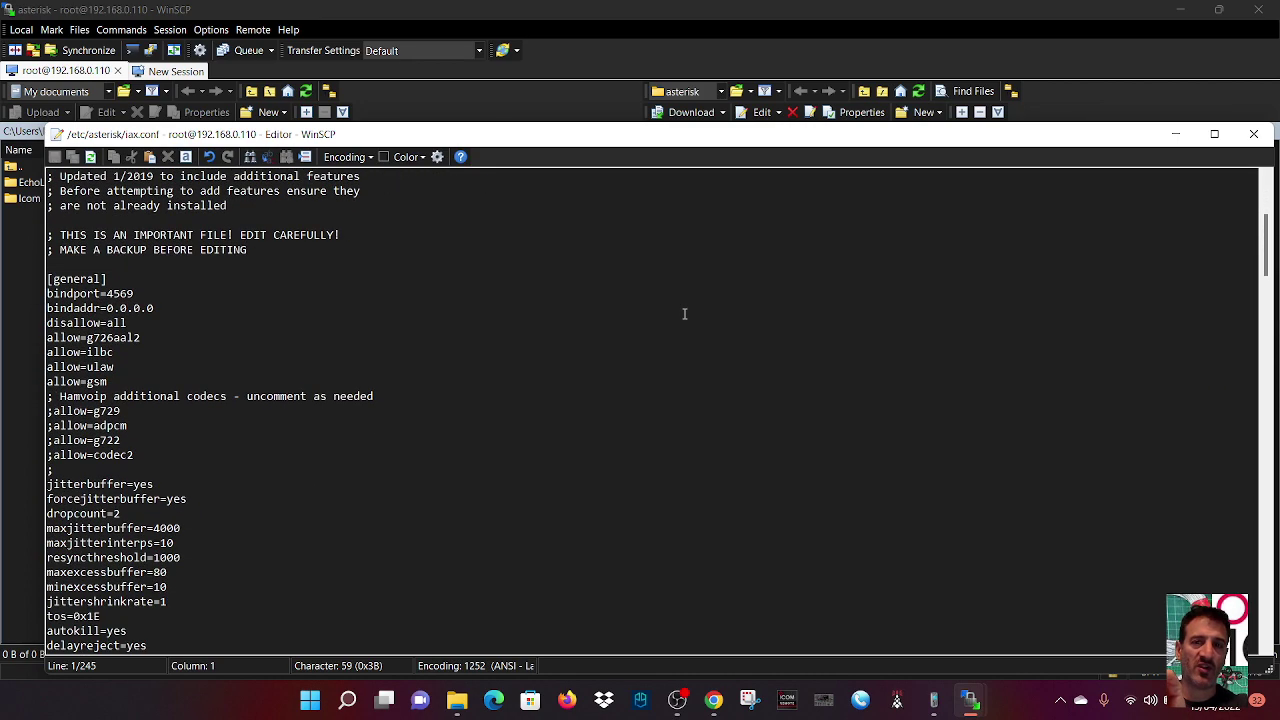
{"action": "scroll", "coordinate": [684, 314], "scroll_direction": "down", "scroll_amount": 7}
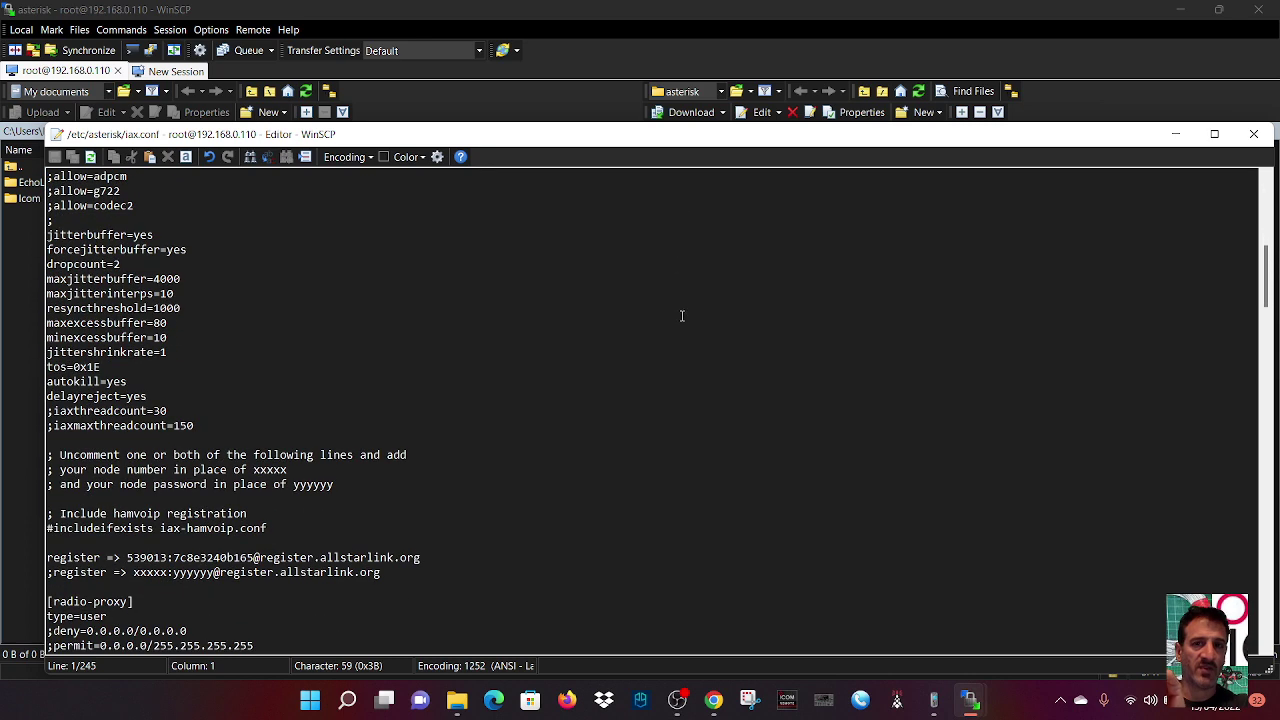
- Examine the registration lines, the radio-proxy stanzas and both [iaxclient] stanzas in iax.conf
{"action": "scroll", "coordinate": [682, 316], "scroll_direction": "down", "scroll_amount": 1}
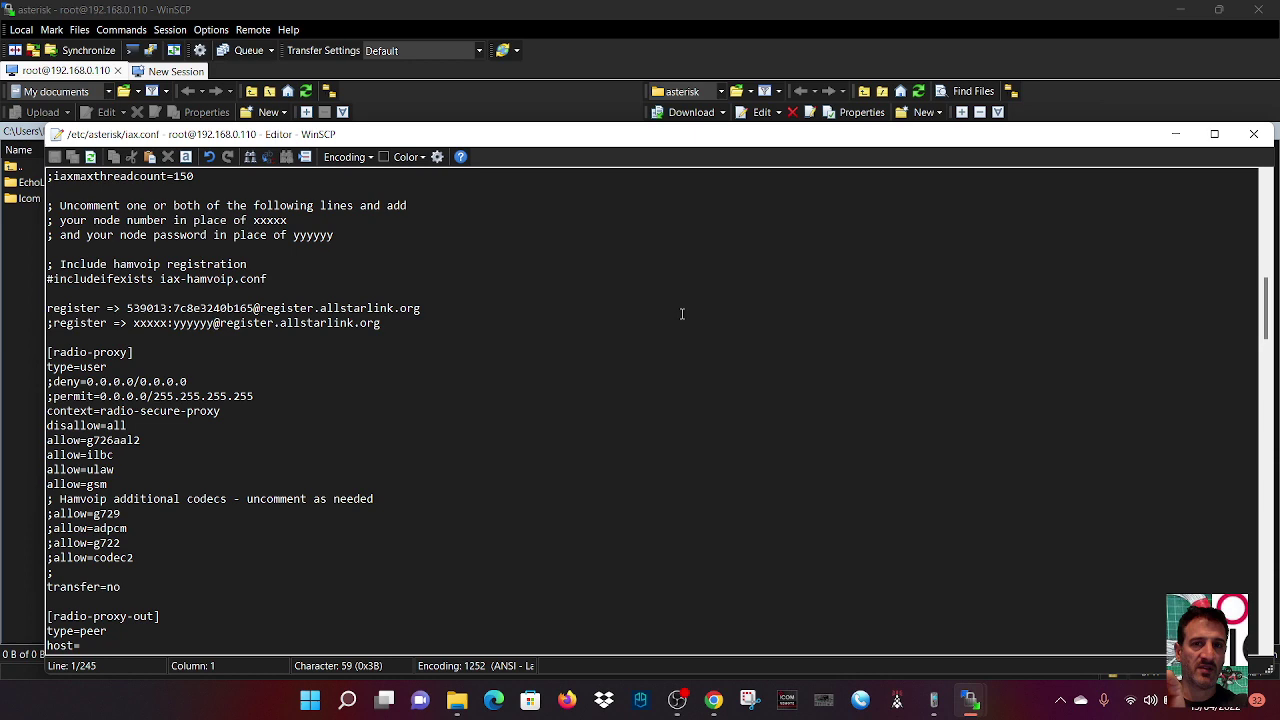
{"action": "scroll", "coordinate": [682, 314], "scroll_direction": "down", "scroll_amount": 6}
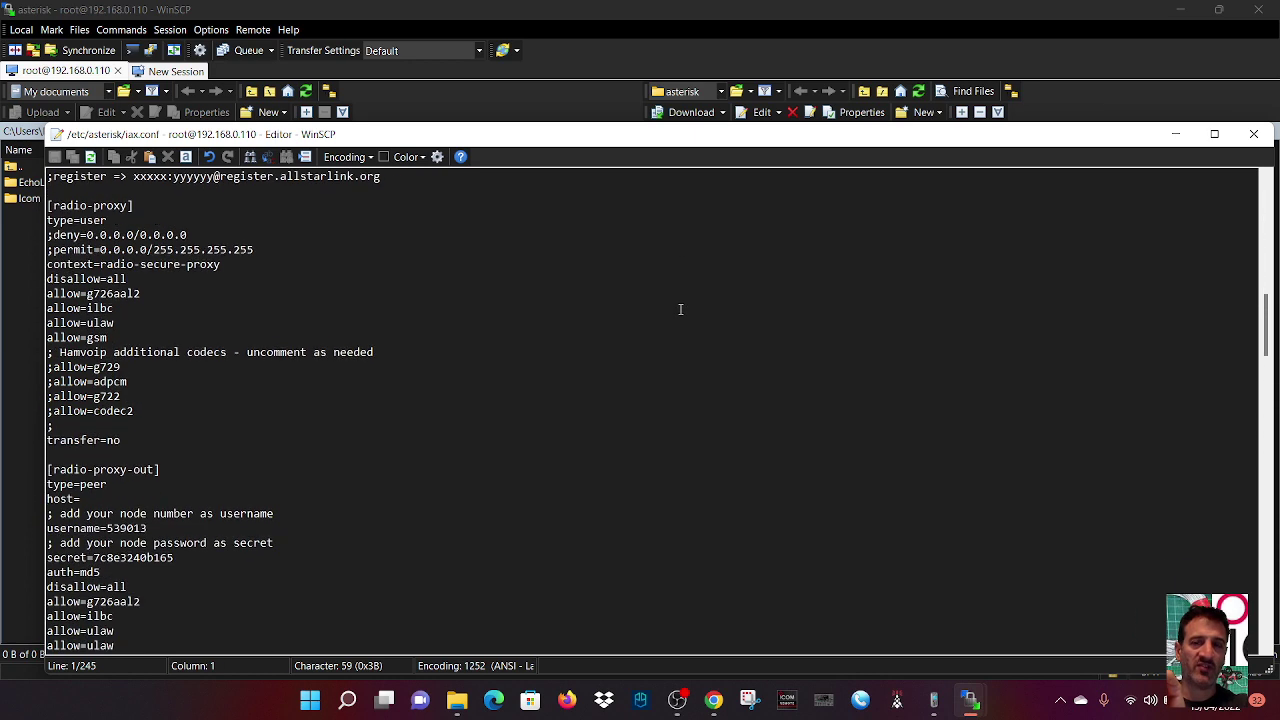
{"action": "scroll", "coordinate": [680, 308], "scroll_direction": "down", "scroll_amount": 5}
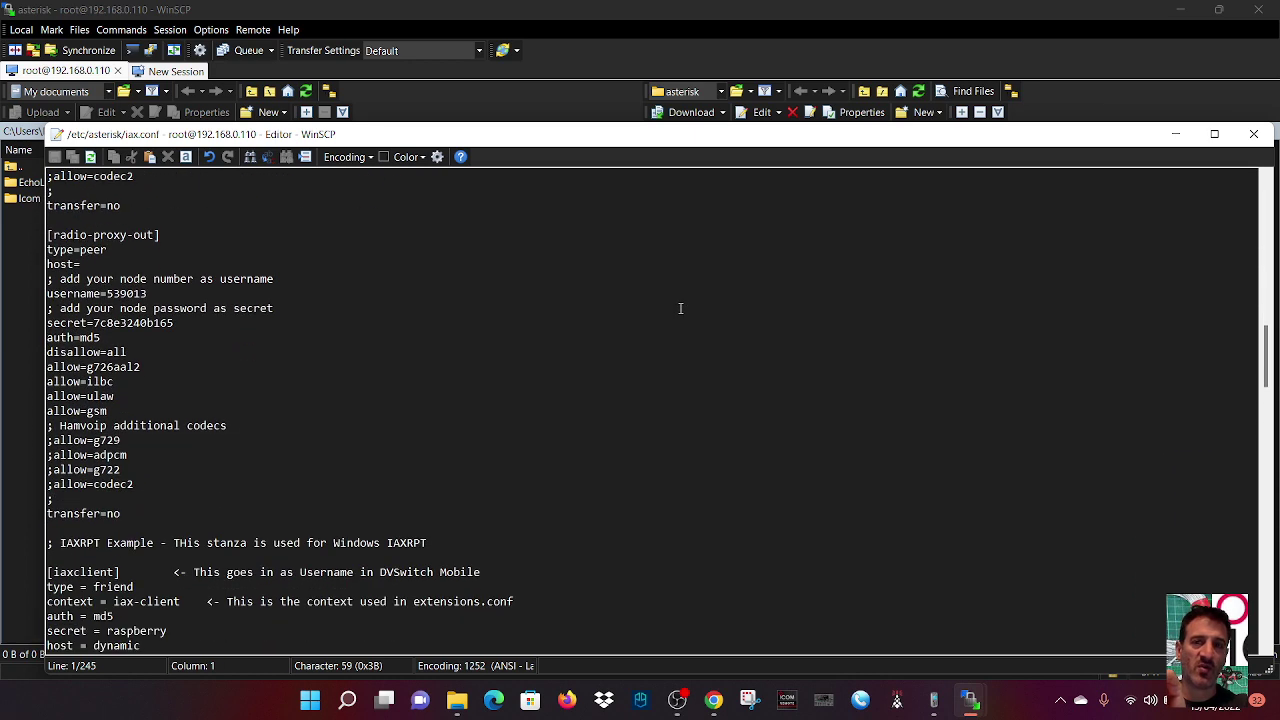
{"action": "scroll", "coordinate": [680, 305], "scroll_direction": "down", "scroll_amount": 3}
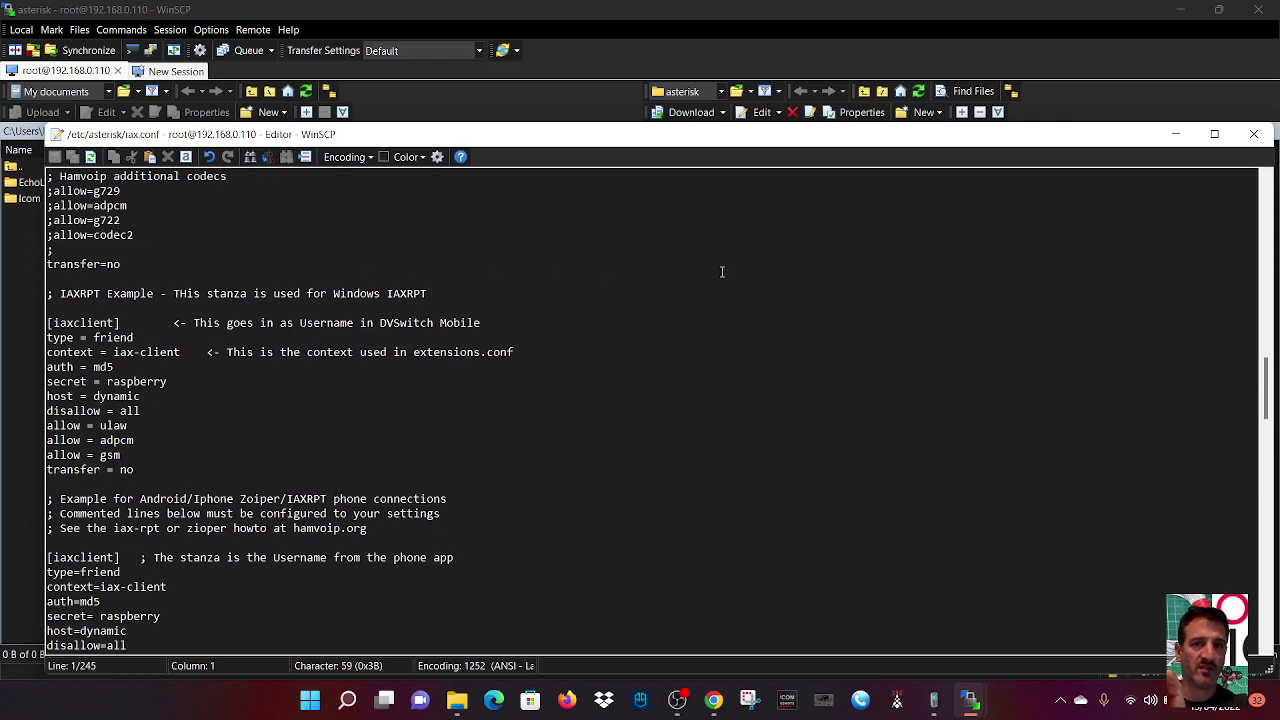
{"action": "scroll", "coordinate": [696, 273], "scroll_direction": "down", "scroll_amount": 1}
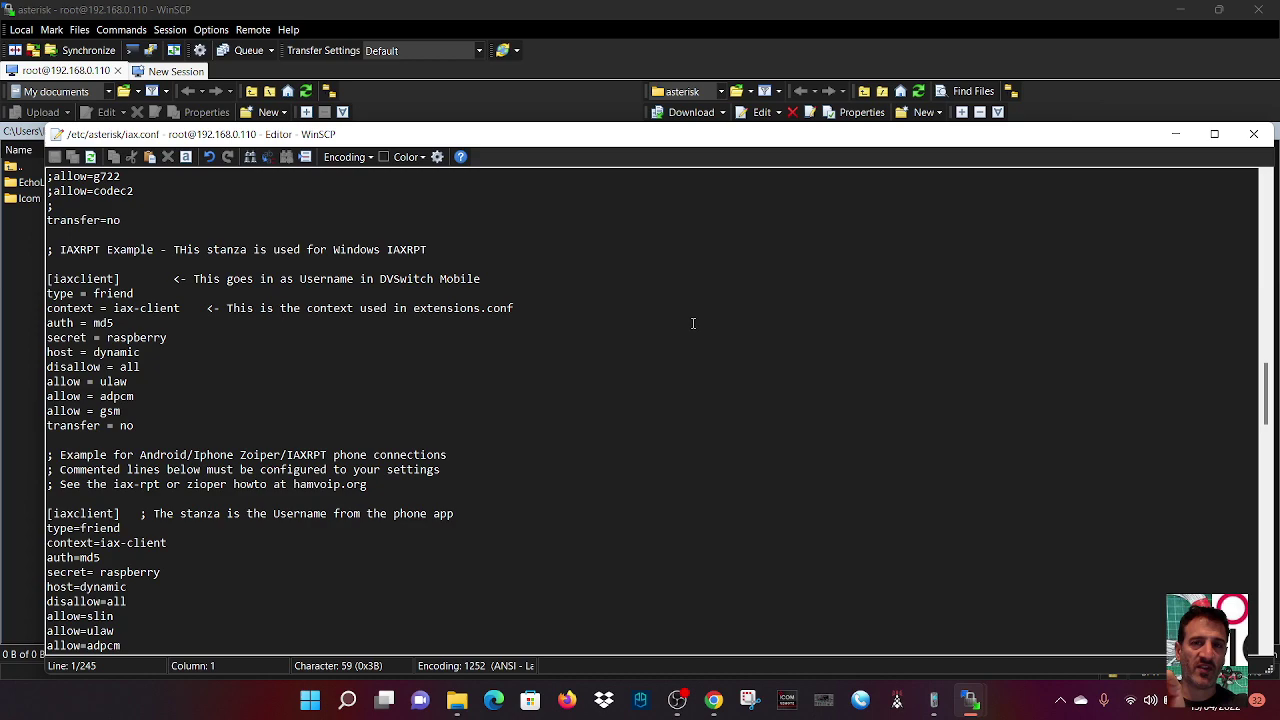
{"action": "scroll", "coordinate": [694, 323], "scroll_direction": "down", "scroll_amount": 6}
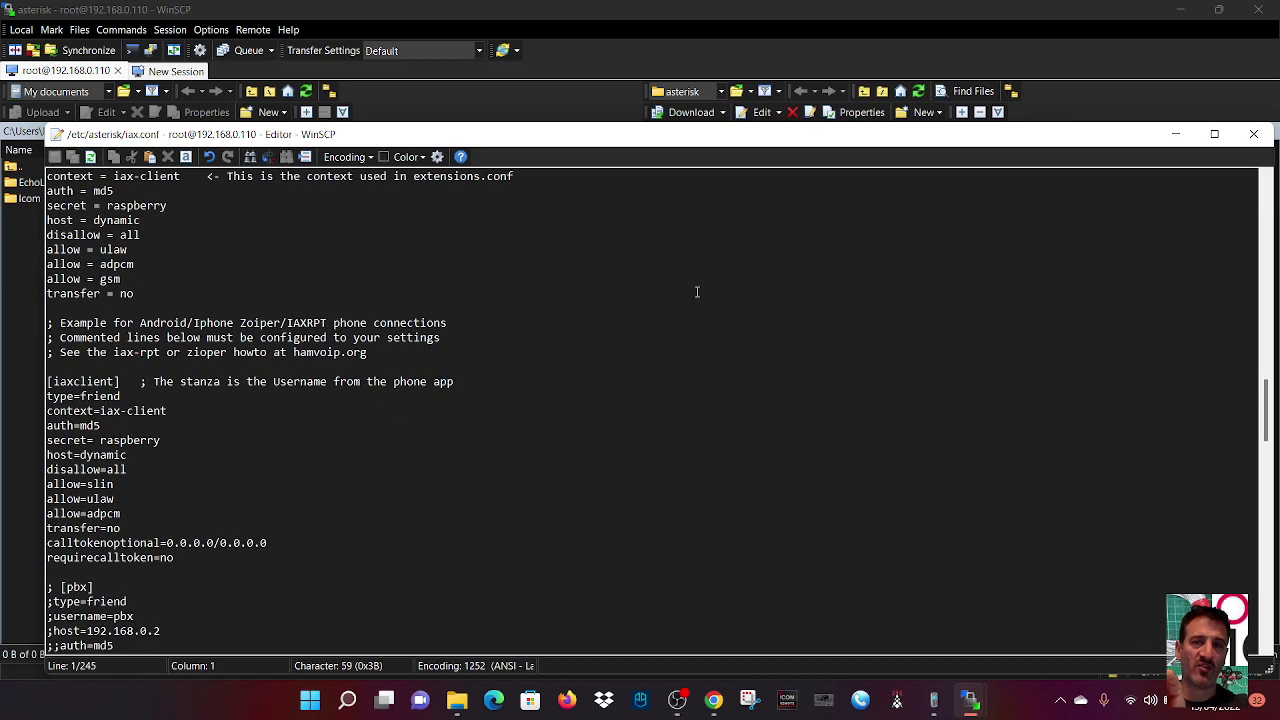
- Examine the rest of iax.conf from the [radio] section through the [iaxrpt] stanza, and close the file without changes
{"action": "scroll", "coordinate": [700, 290], "scroll_direction": "down", "scroll_amount": 5}
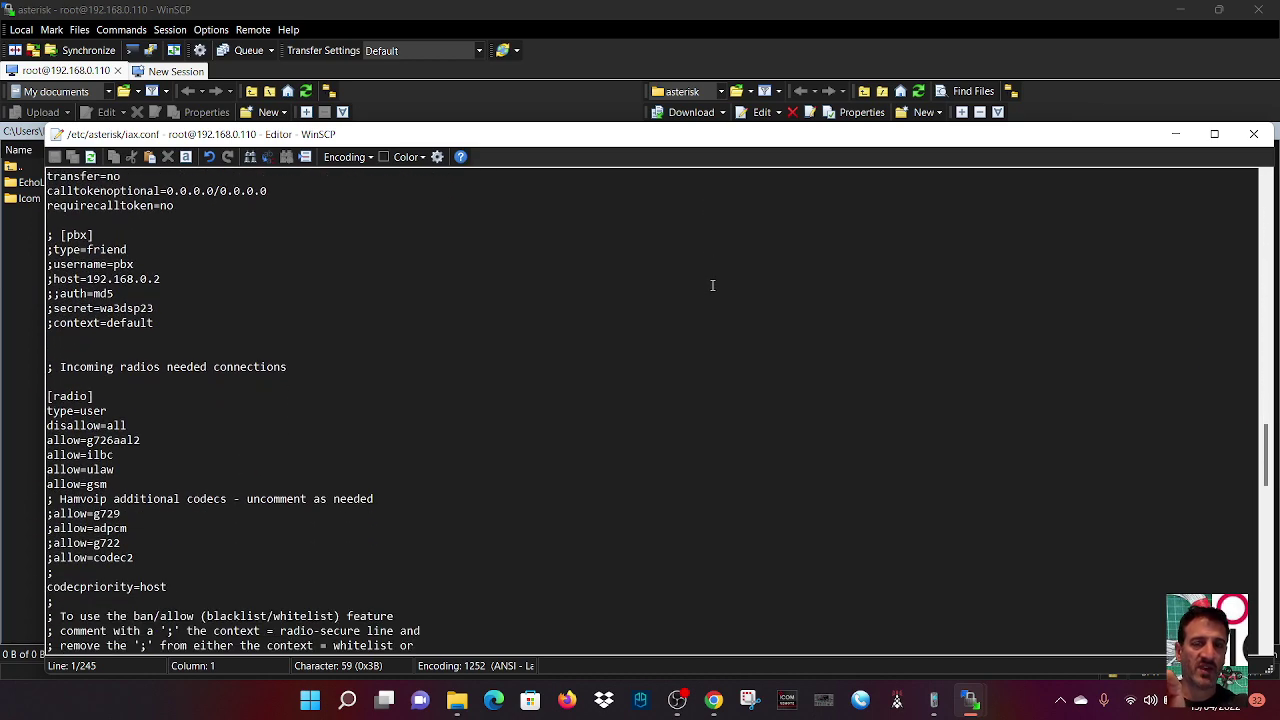
{"action": "scroll", "coordinate": [715, 284], "scroll_direction": "down", "scroll_amount": 7}
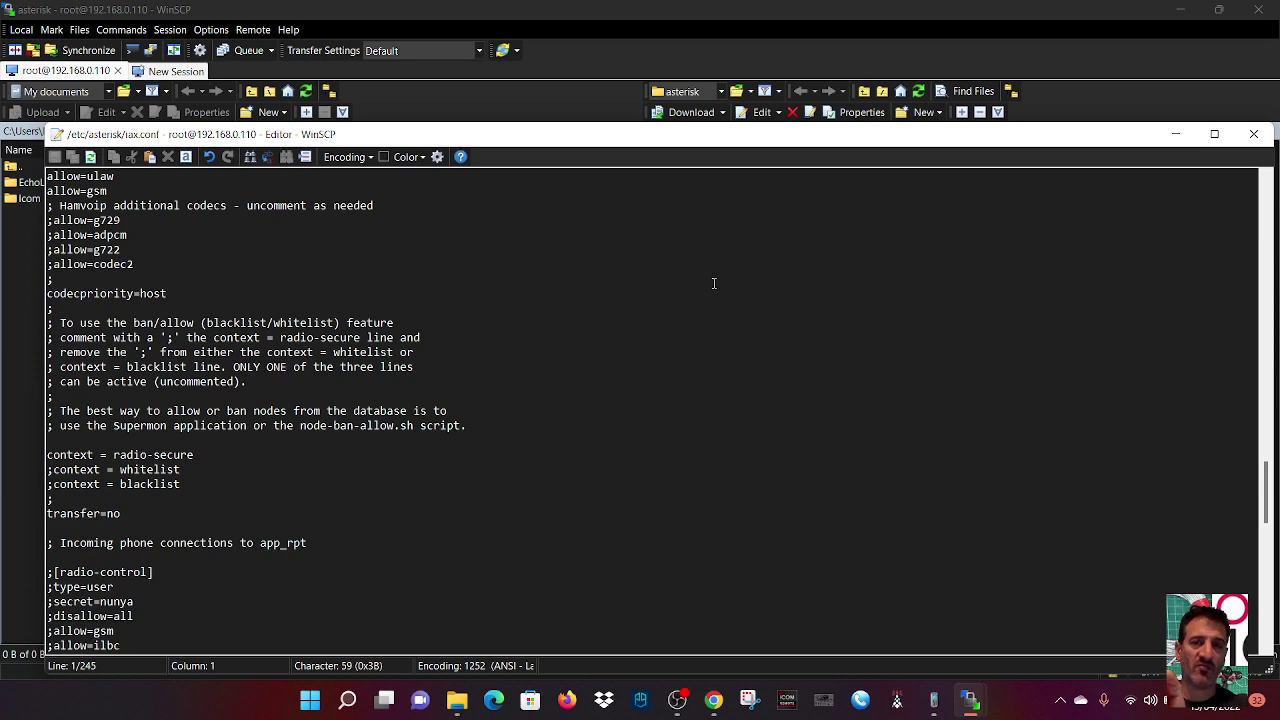
{"action": "scroll", "coordinate": [714, 284], "scroll_direction": "down", "scroll_amount": 6}
{"action": "scroll", "coordinate": [713, 284], "scroll_direction": "down", "scroll_amount": 8}
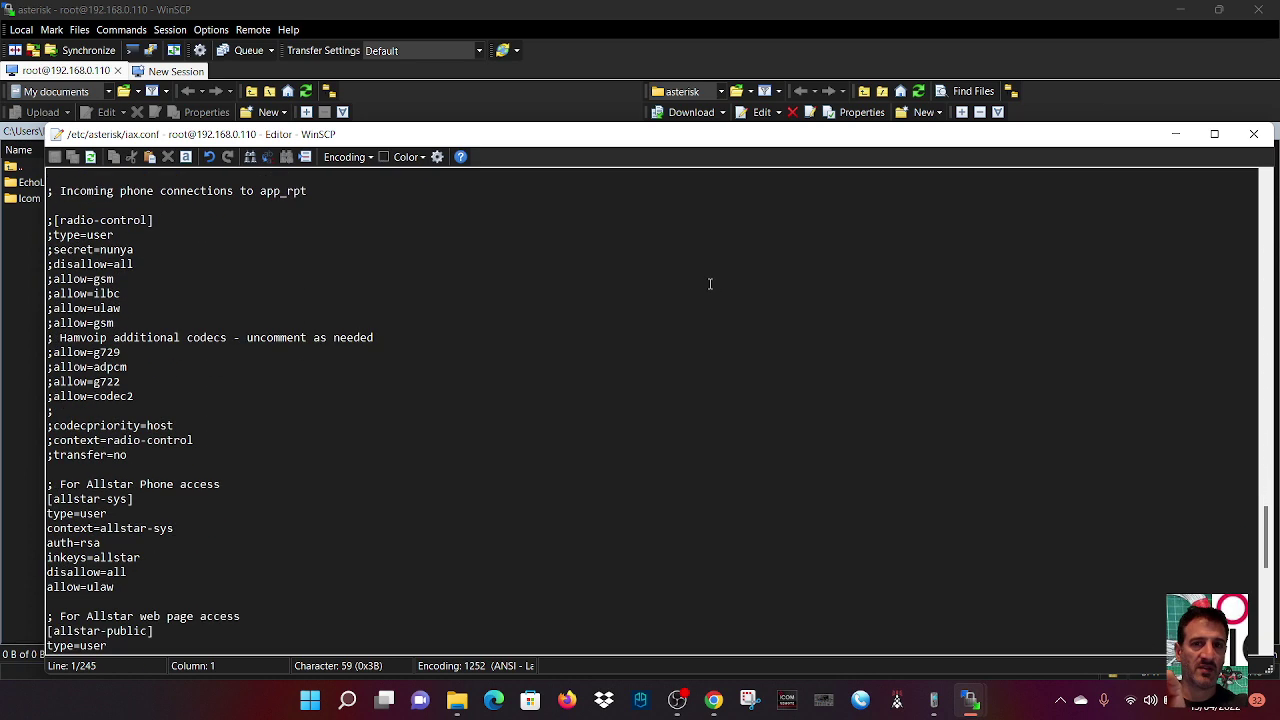
{"action": "scroll", "coordinate": [713, 286], "scroll_direction": "down", "scroll_amount": 7}
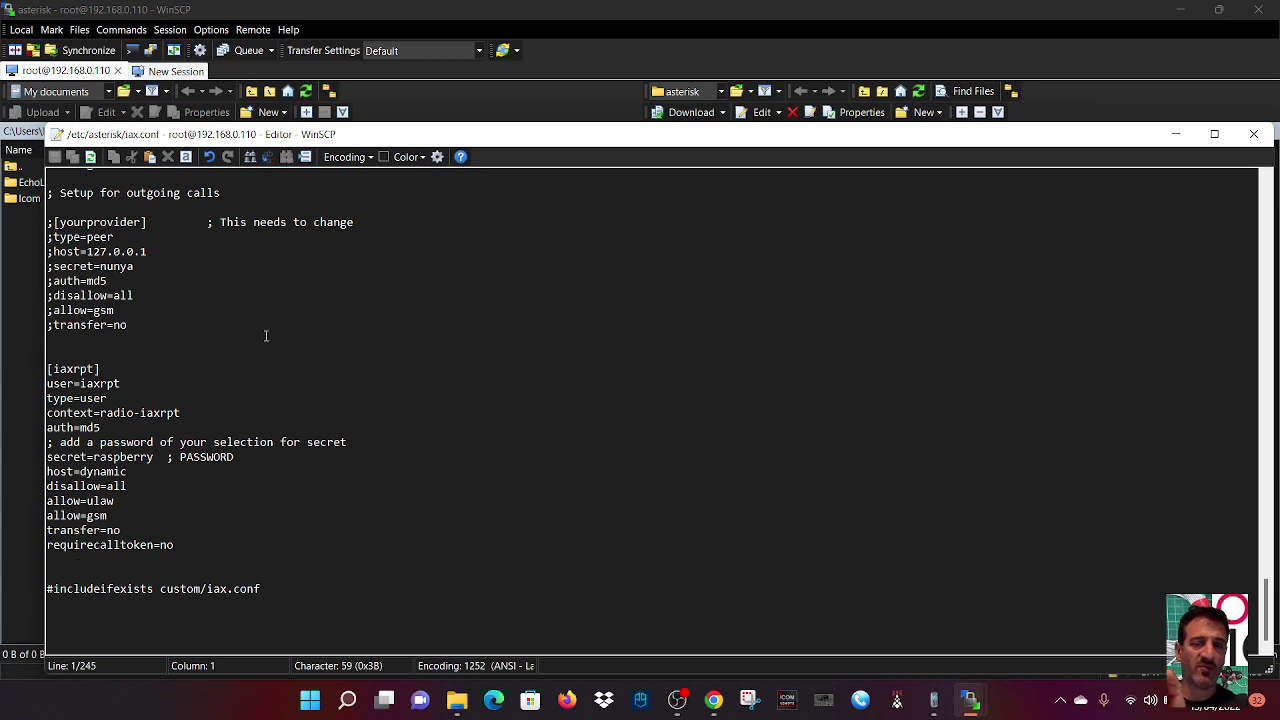
{"action": "scroll", "coordinate": [590, 256], "scroll_direction": "up", "scroll_amount": 3}
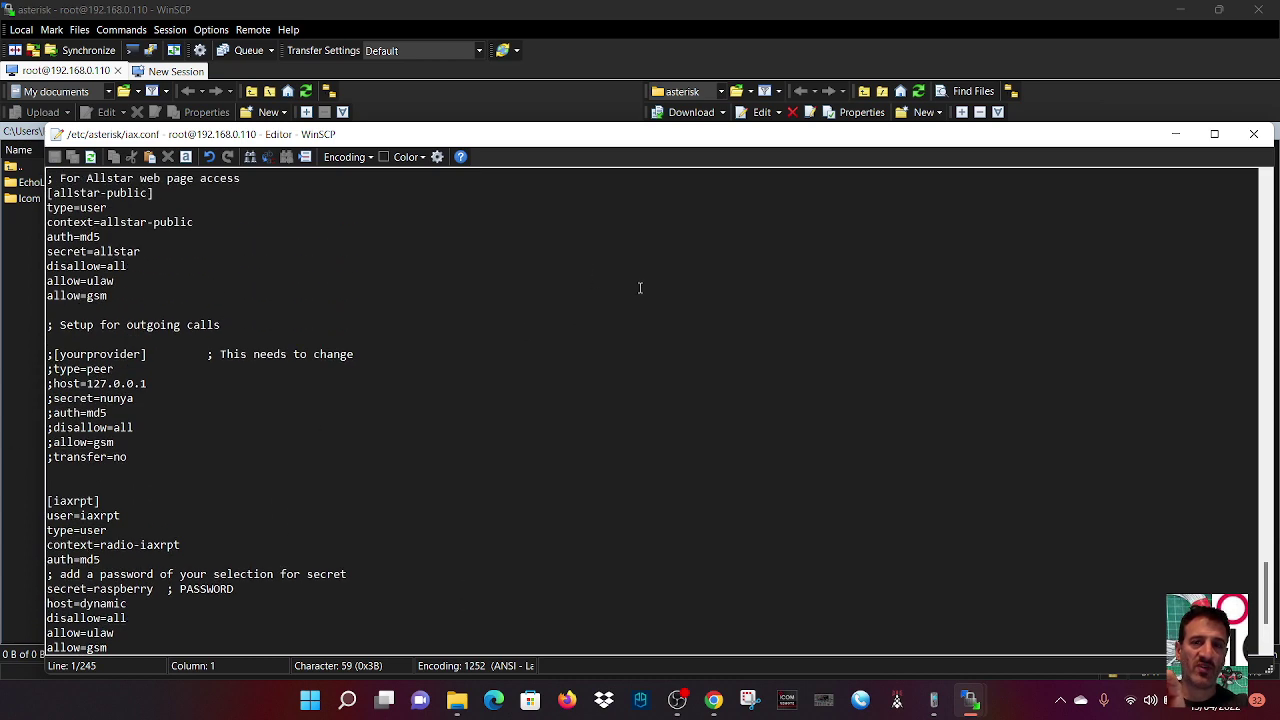
{"action": "scroll", "coordinate": [750, 419], "scroll_direction": "down", "scroll_amount": 3}
{"action": "scroll", "coordinate": [734, 420], "scroll_direction": "up", "scroll_amount": 2}
{"action": "scroll", "coordinate": [731, 414], "scroll_direction": "down", "scroll_amount": 2}
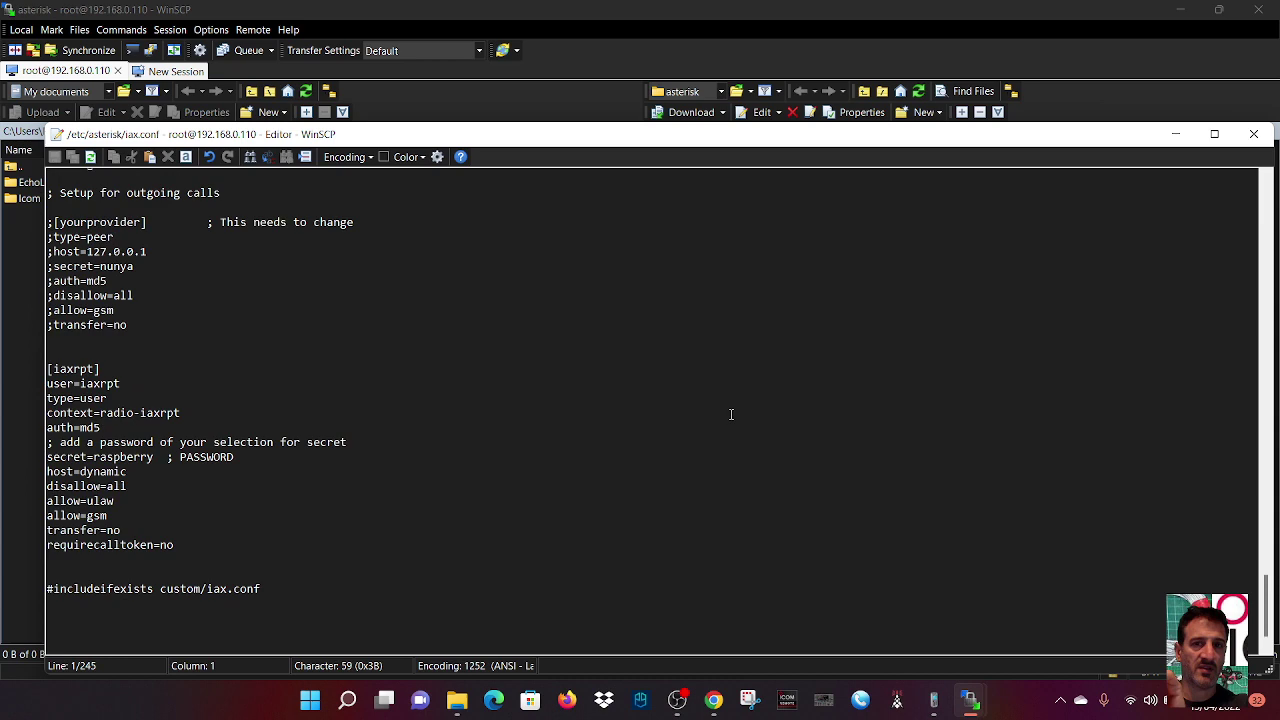
{"action": "scroll", "coordinate": [730, 415], "scroll_direction": "up", "scroll_amount": 10}
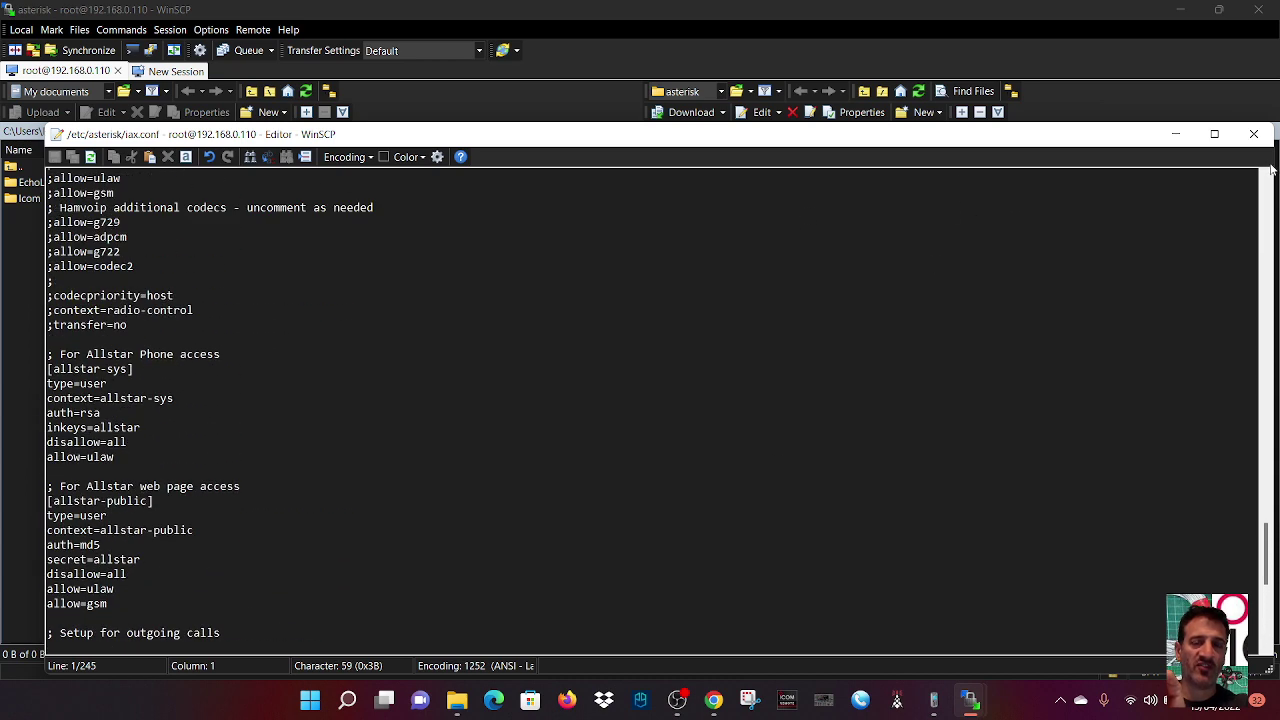
{"action": "left_click", "coordinate": [1255, 137]}
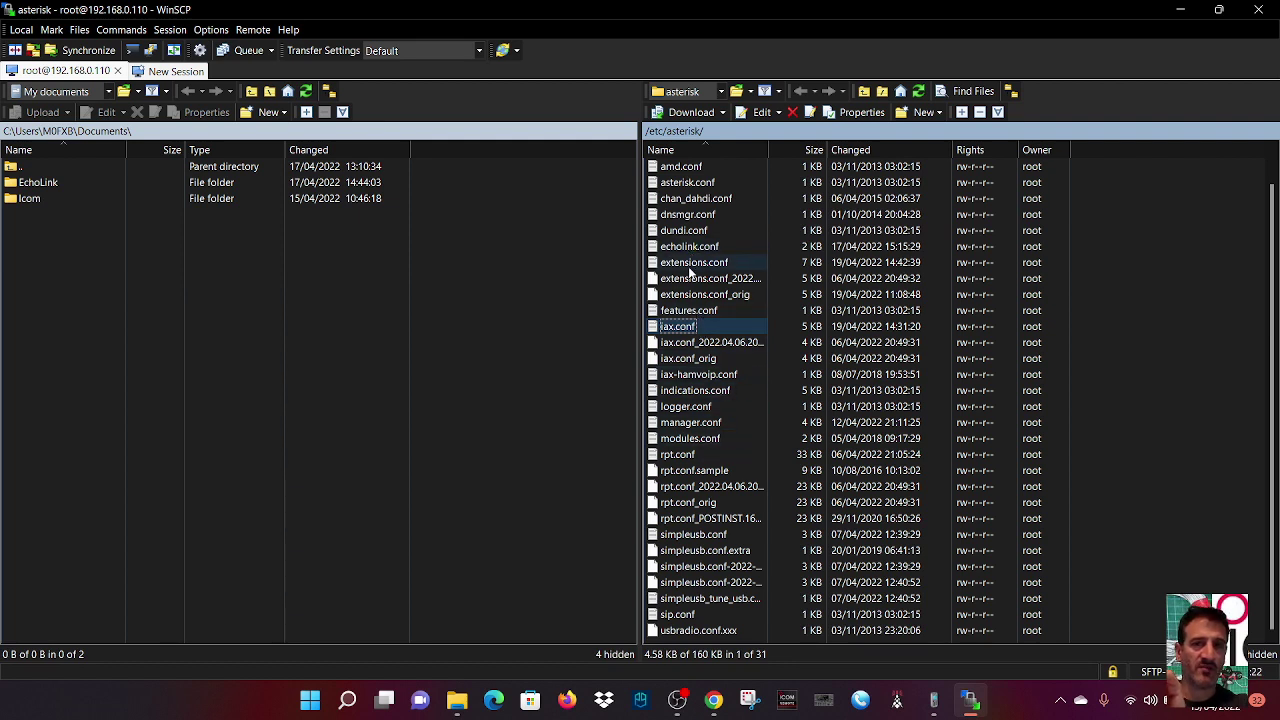
- Open extensions.conf and examine the [radio-iaxrpt], [phone-iaxrpt], [GLOBALS] and [iax-client] contexts and the dialplan sections below them
{"action": "double_click", "coordinate": [689, 264]}
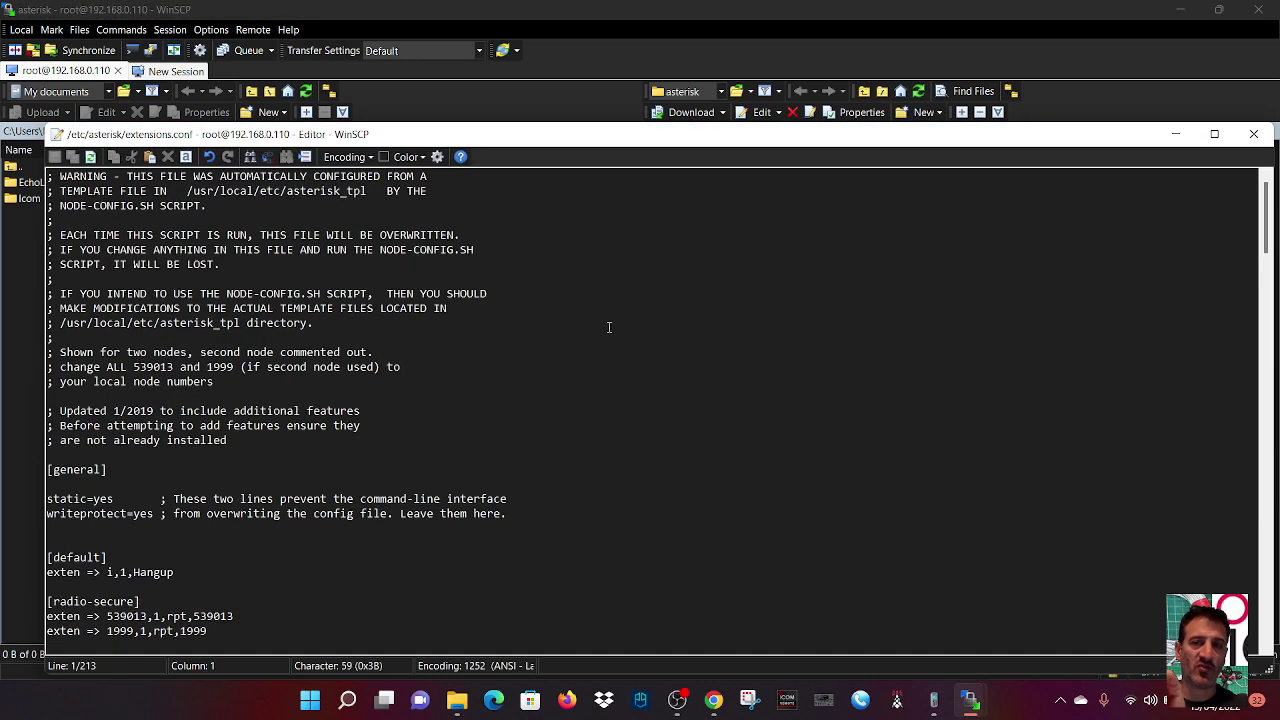
{"action": "scroll", "coordinate": [654, 306], "scroll_direction": "down", "scroll_amount": 4}
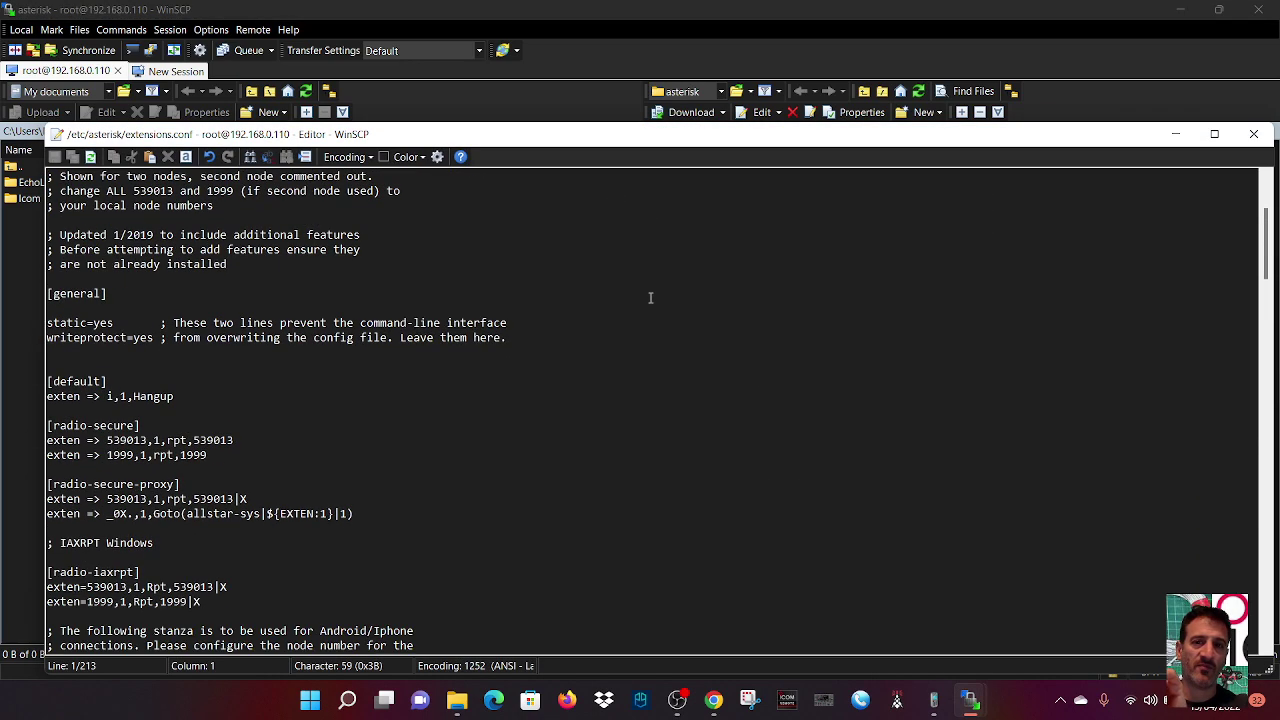
{"action": "scroll", "coordinate": [650, 297], "scroll_direction": "down", "scroll_amount": 1}
{"action": "scroll", "coordinate": [650, 297], "scroll_direction": "down", "scroll_amount": 2}
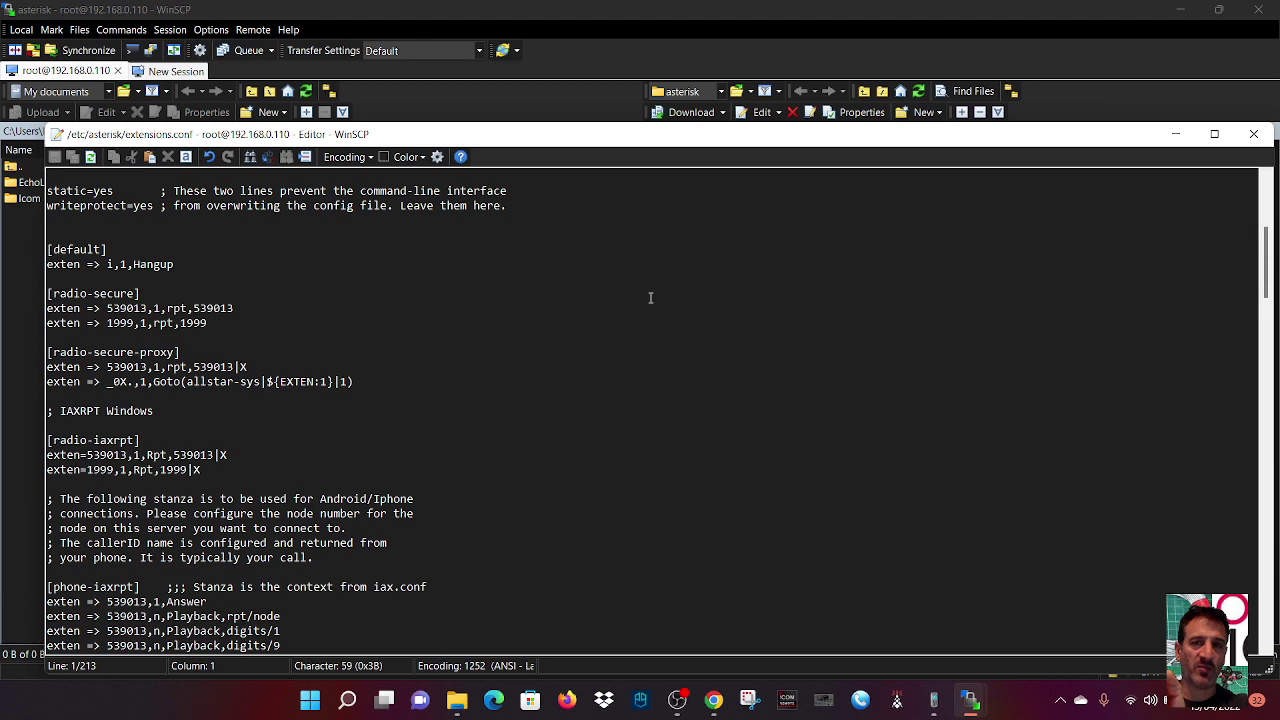
{"action": "scroll", "coordinate": [650, 297], "scroll_direction": "down", "scroll_amount": 2}
{"action": "scroll", "coordinate": [650, 297], "scroll_direction": "down", "scroll_amount": 3}
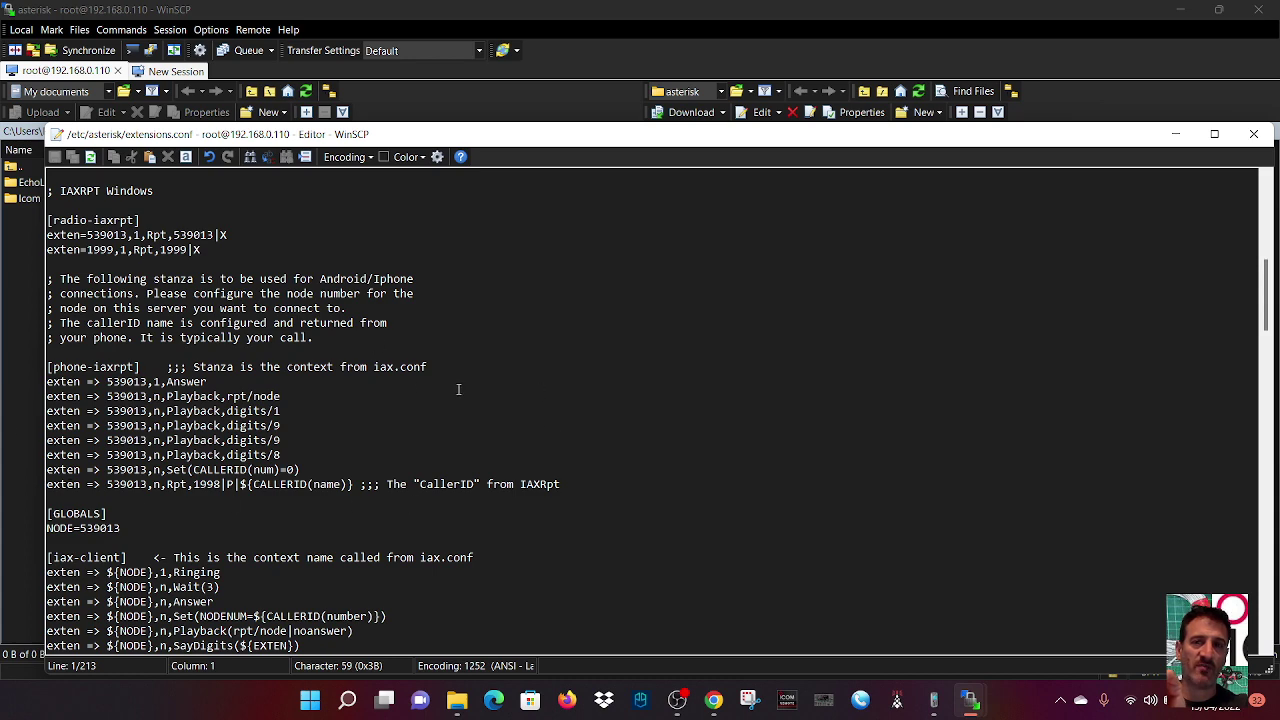
{"action": "scroll", "coordinate": [414, 372], "scroll_direction": "up", "scroll_amount": 2}
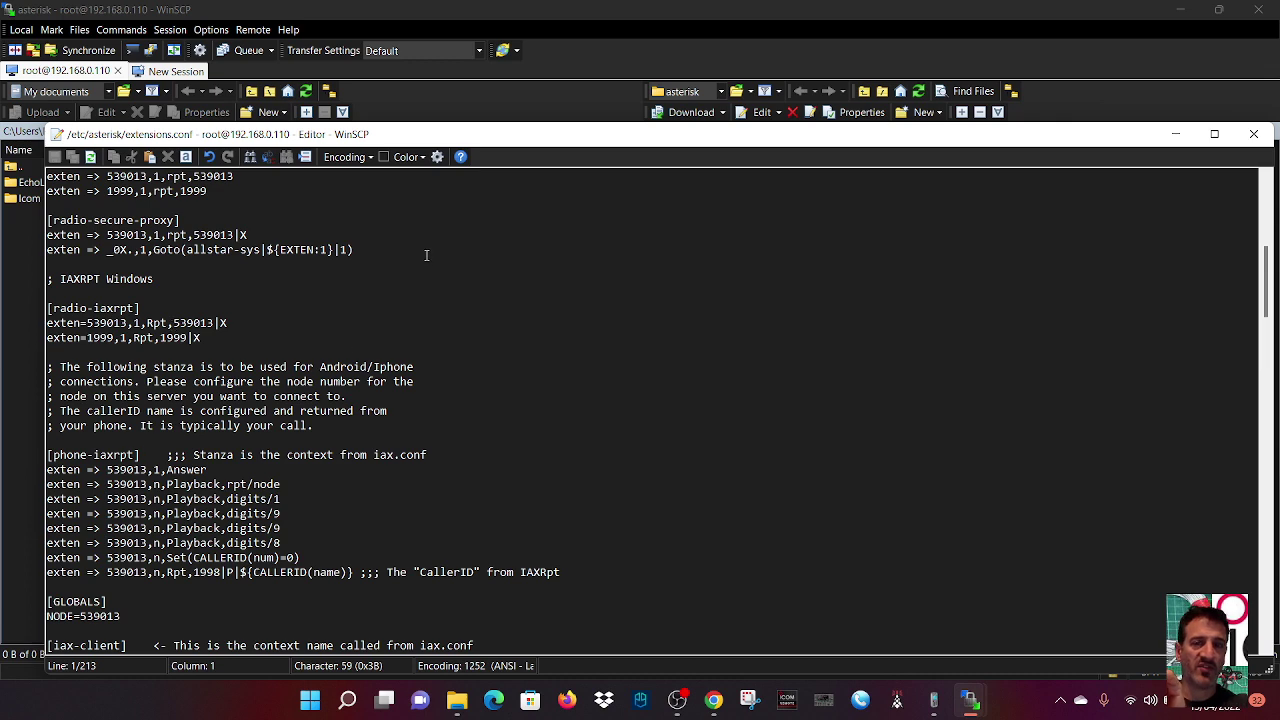
{"action": "scroll", "coordinate": [385, 280], "scroll_direction": "down", "scroll_amount": 1}
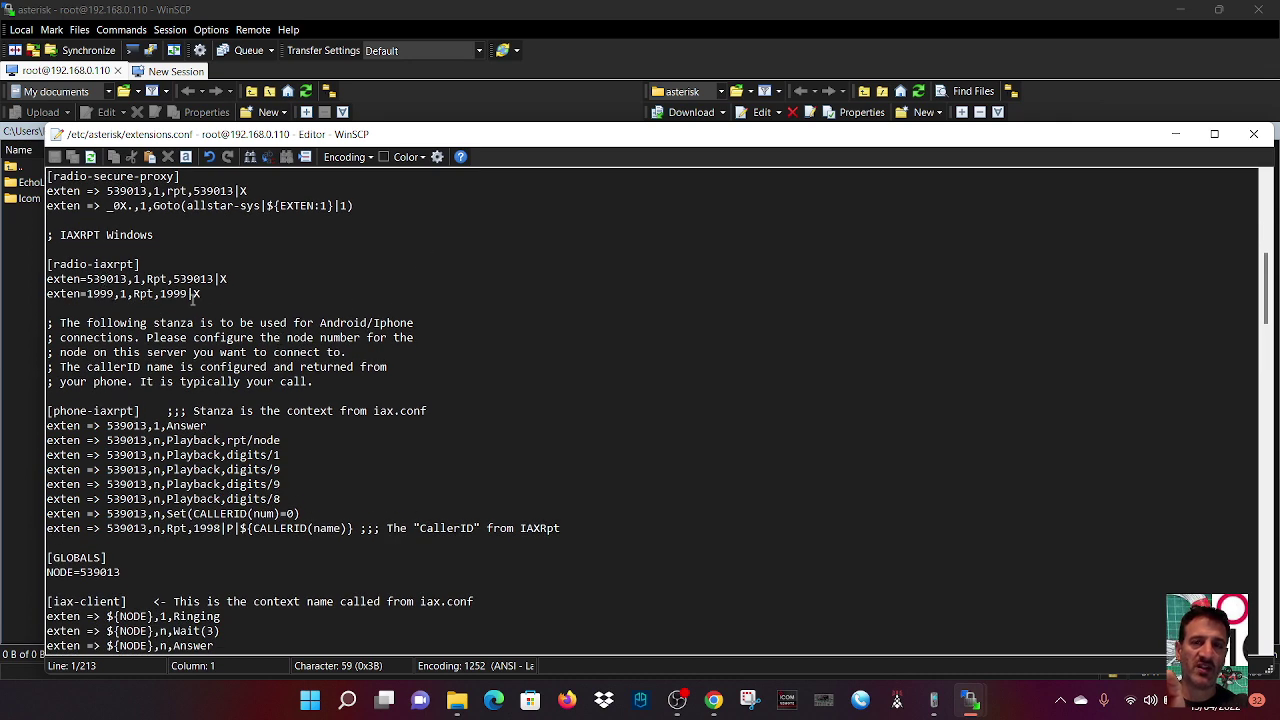
{"action": "scroll", "coordinate": [455, 410], "scroll_direction": "down", "scroll_amount": 2}
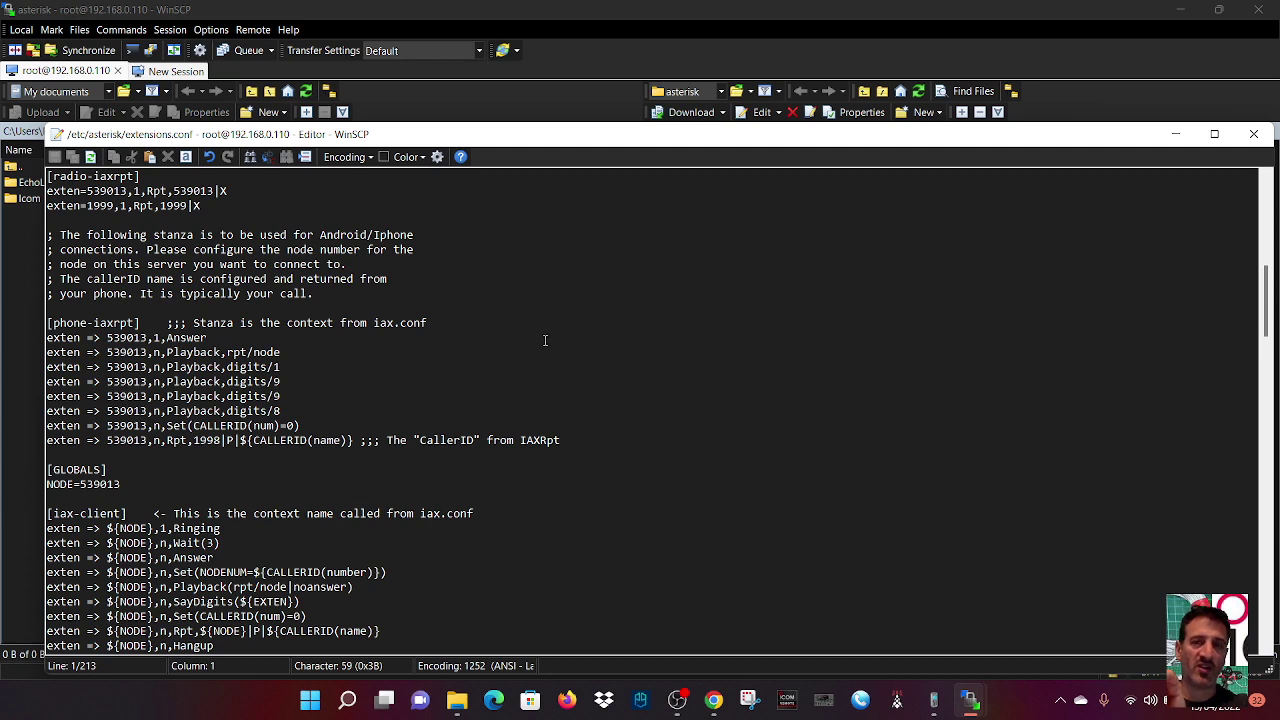
{"action": "scroll", "coordinate": [545, 334], "scroll_direction": "down", "scroll_amount": 4}
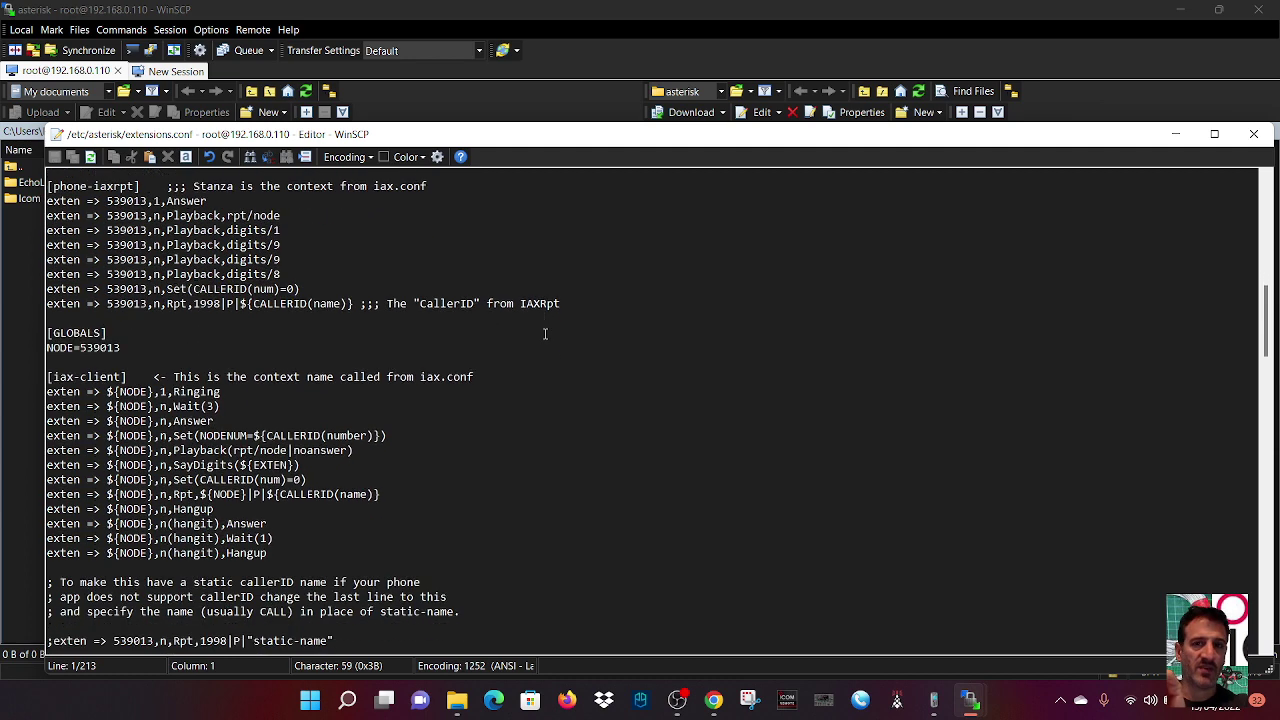
{"action": "scroll", "coordinate": [545, 332], "scroll_direction": "down", "scroll_amount": 9}
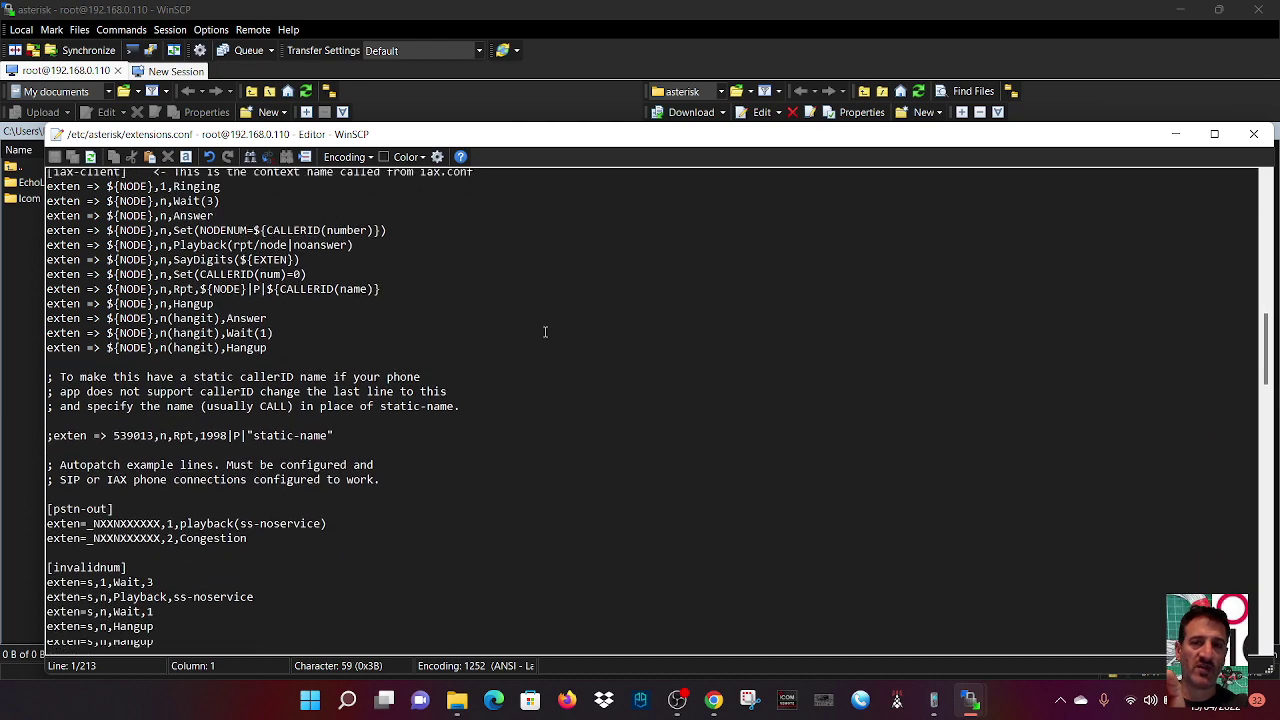
{"action": "scroll", "coordinate": [545, 332], "scroll_direction": "down", "scroll_amount": 10}
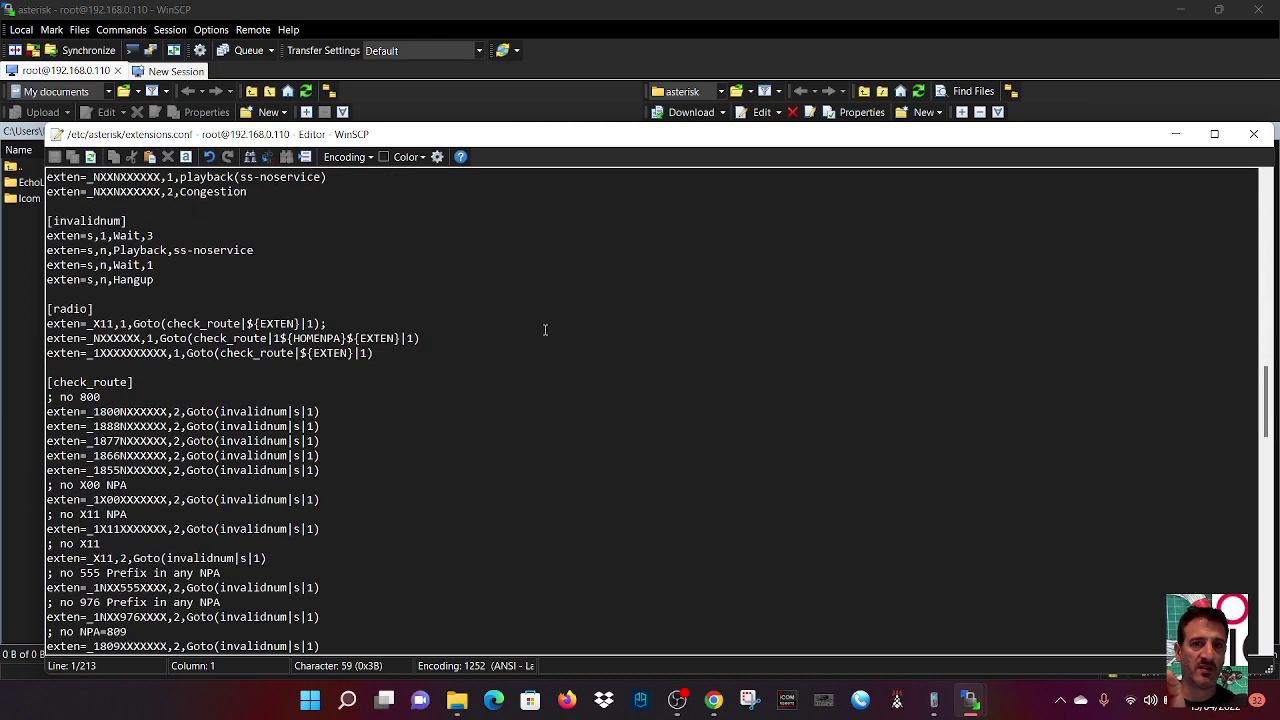
- Examine extensions.conf from the [check_route] context down to the custom/extensions.conf include line, and return to the file's header comments
{"action": "scroll", "coordinate": [545, 326], "scroll_direction": "down", "scroll_amount": 17}
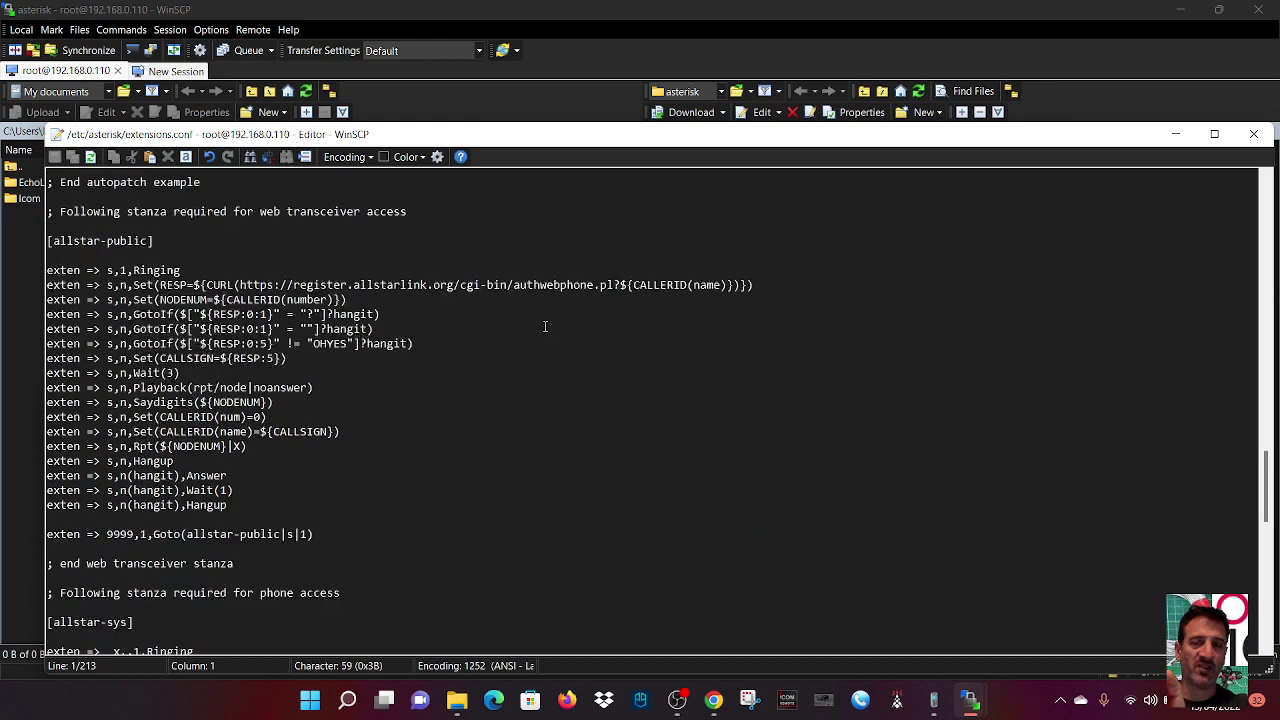
{"action": "scroll", "coordinate": [545, 326], "scroll_direction": "down", "scroll_amount": 7}
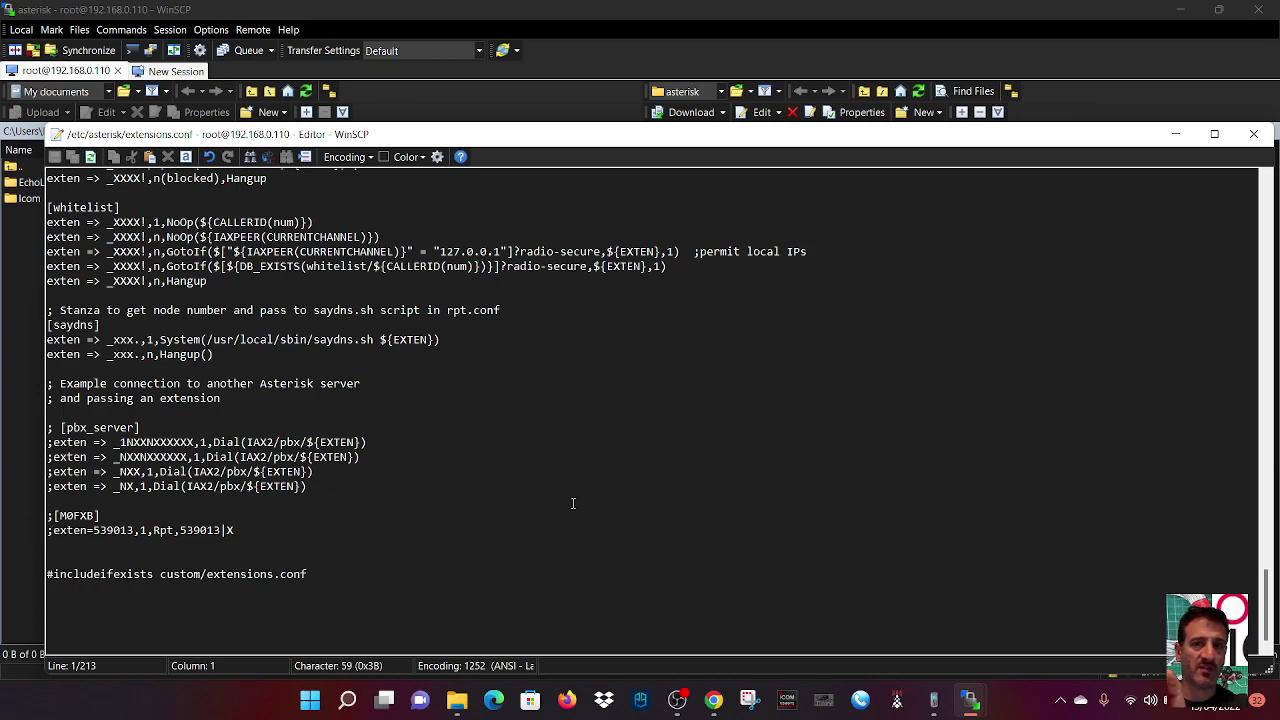
{"action": "scroll", "coordinate": [573, 503], "scroll_direction": "up", "scroll_amount": 20}
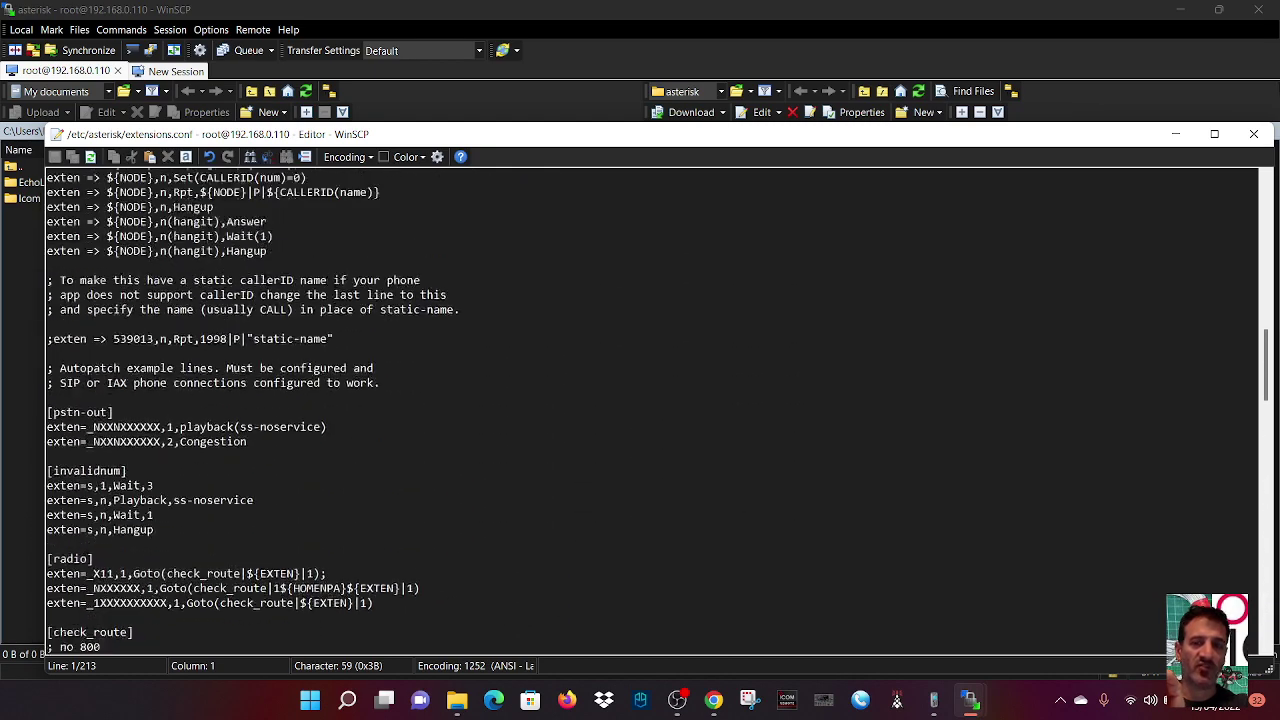
{"action": "scroll", "coordinate": [650, 400], "scroll_direction": "up", "scroll_amount": 1}
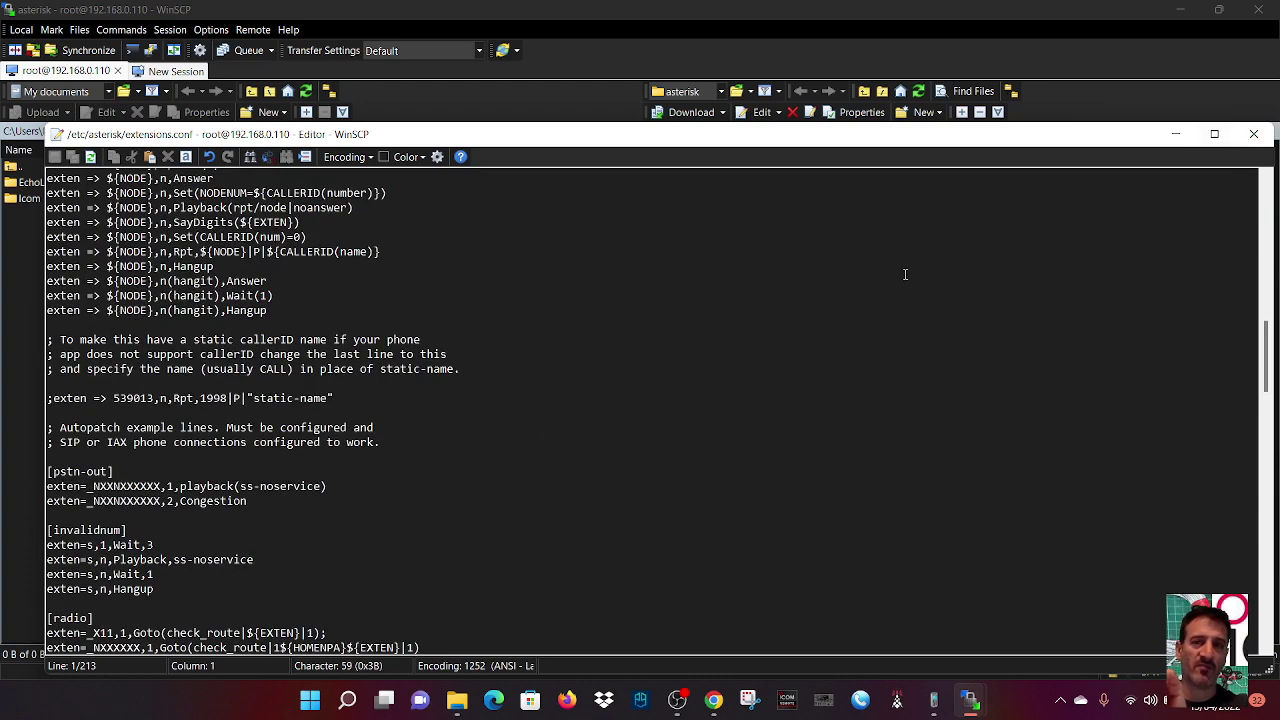
{"action": "scroll", "coordinate": [904, 274], "scroll_direction": "up", "scroll_amount": 15}
{"action": "scroll", "coordinate": [902, 274], "scroll_direction": "up", "scroll_amount": 4}
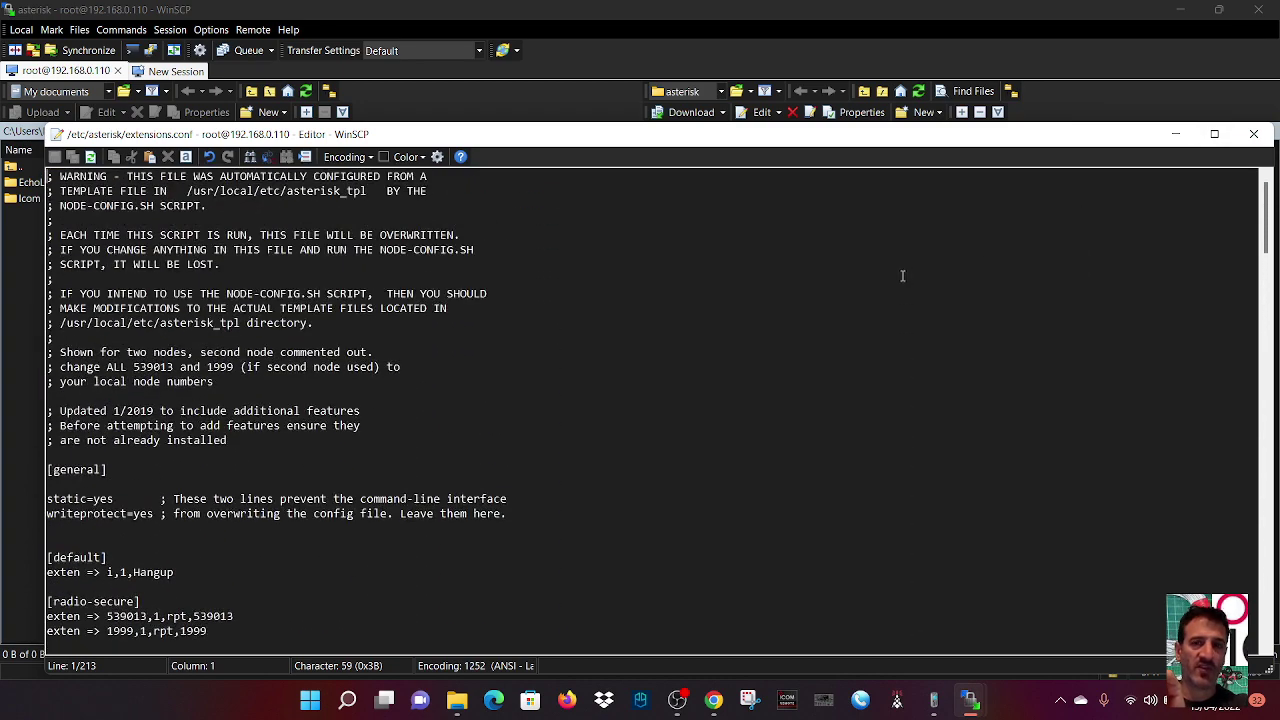
- Examine the [radio-secure], [radio-iaxrpt], [phone-iaxrpt], [GLOBALS] and [iax-client] contexts in extensions.conf once more
{"action": "scroll", "coordinate": [886, 289], "scroll_direction": "down", "scroll_amount": 5}
{"action": "scroll", "coordinate": [886, 293], "scroll_direction": "down", "scroll_amount": 8}
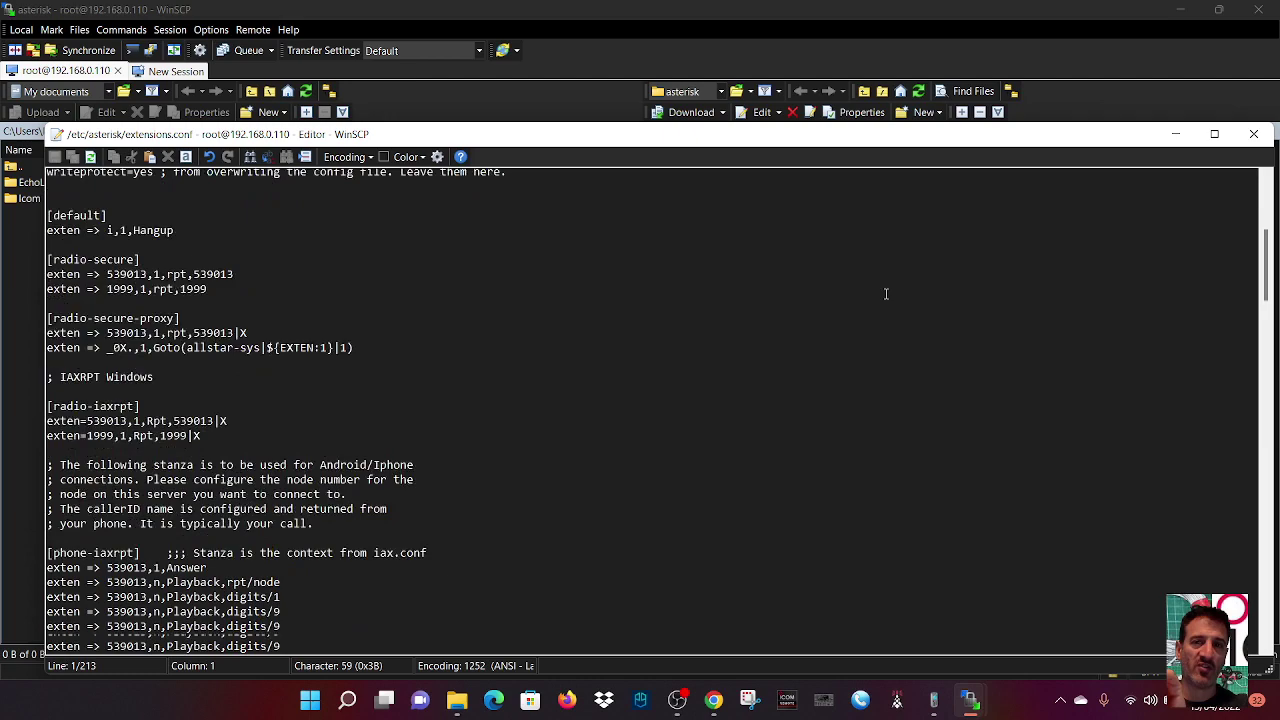
{"action": "scroll", "coordinate": [885, 293], "scroll_direction": "down", "scroll_amount": 4}
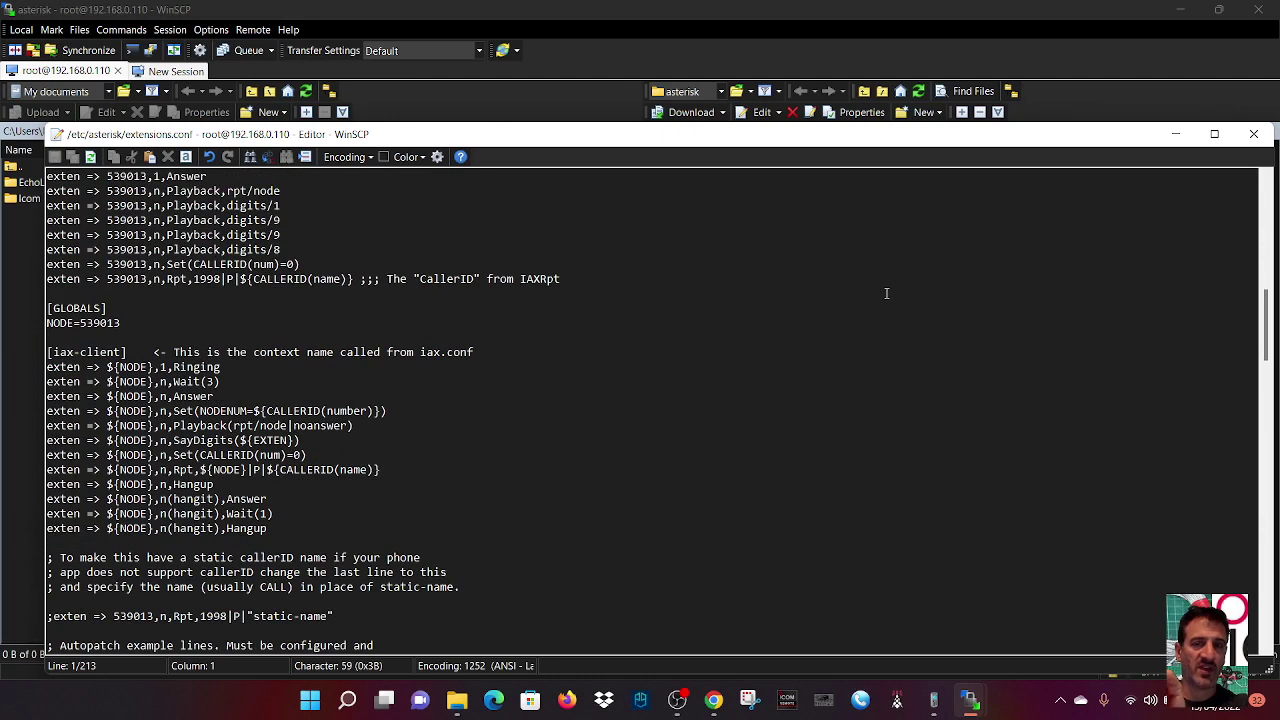
{"action": "scroll", "coordinate": [886, 293], "scroll_direction": "down", "scroll_amount": 5}
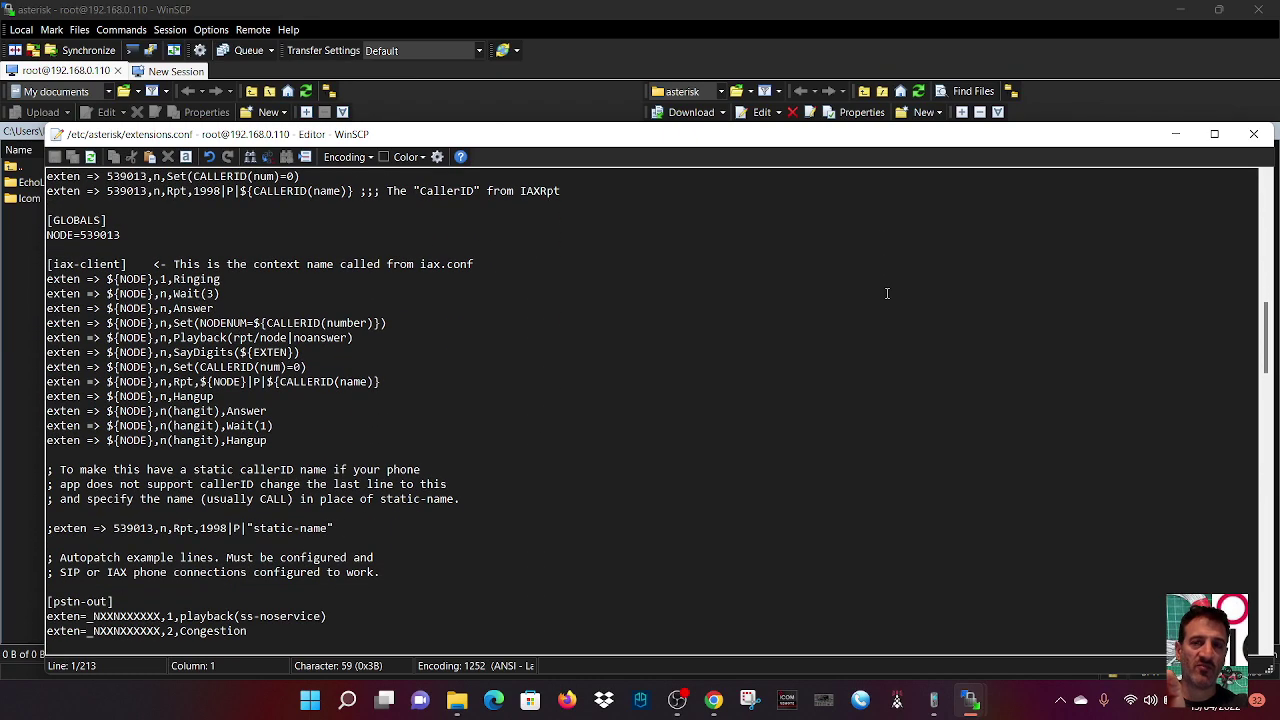
- Examine extensions.conf from [pstn-out] through [allstar-public], [allstar-sys] and the whitelist sections to its end, and close the file without changes
{"action": "scroll", "coordinate": [888, 291], "scroll_direction": "down", "scroll_amount": 3}
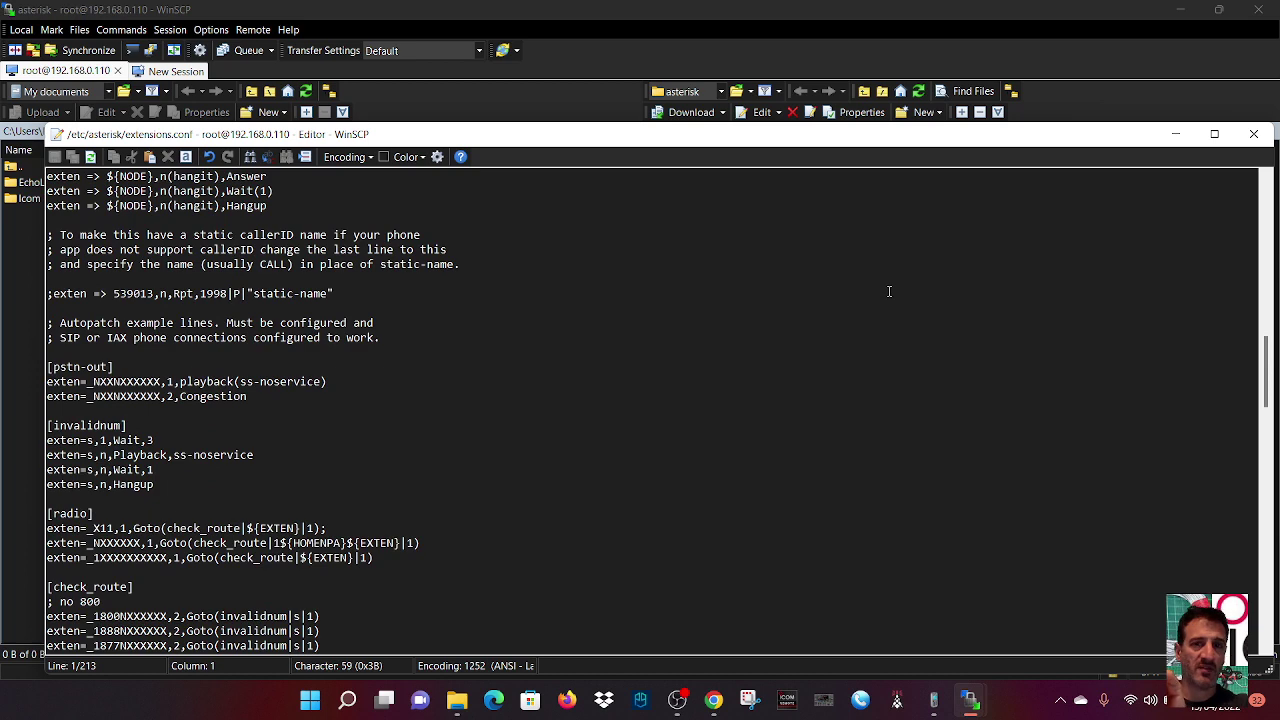
{"action": "scroll", "coordinate": [888, 291], "scroll_direction": "down", "scroll_amount": 5}
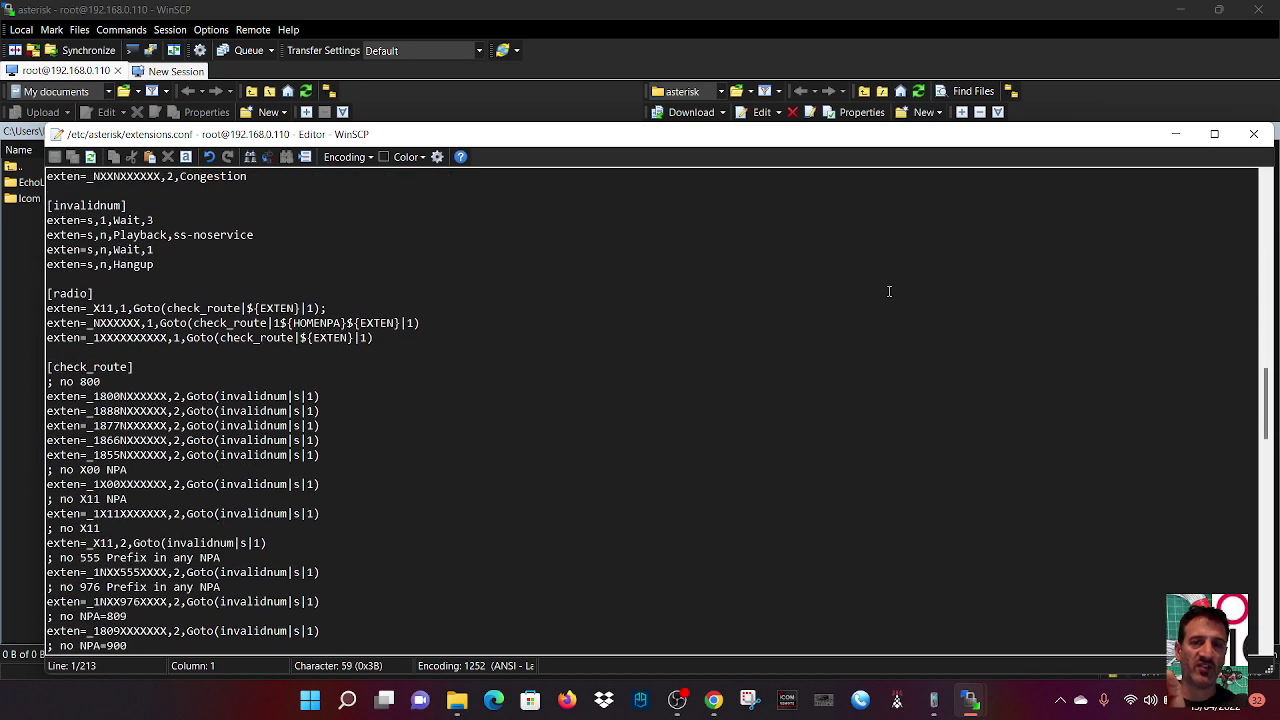
{"action": "scroll", "coordinate": [890, 291], "scroll_direction": "down", "scroll_amount": 3}
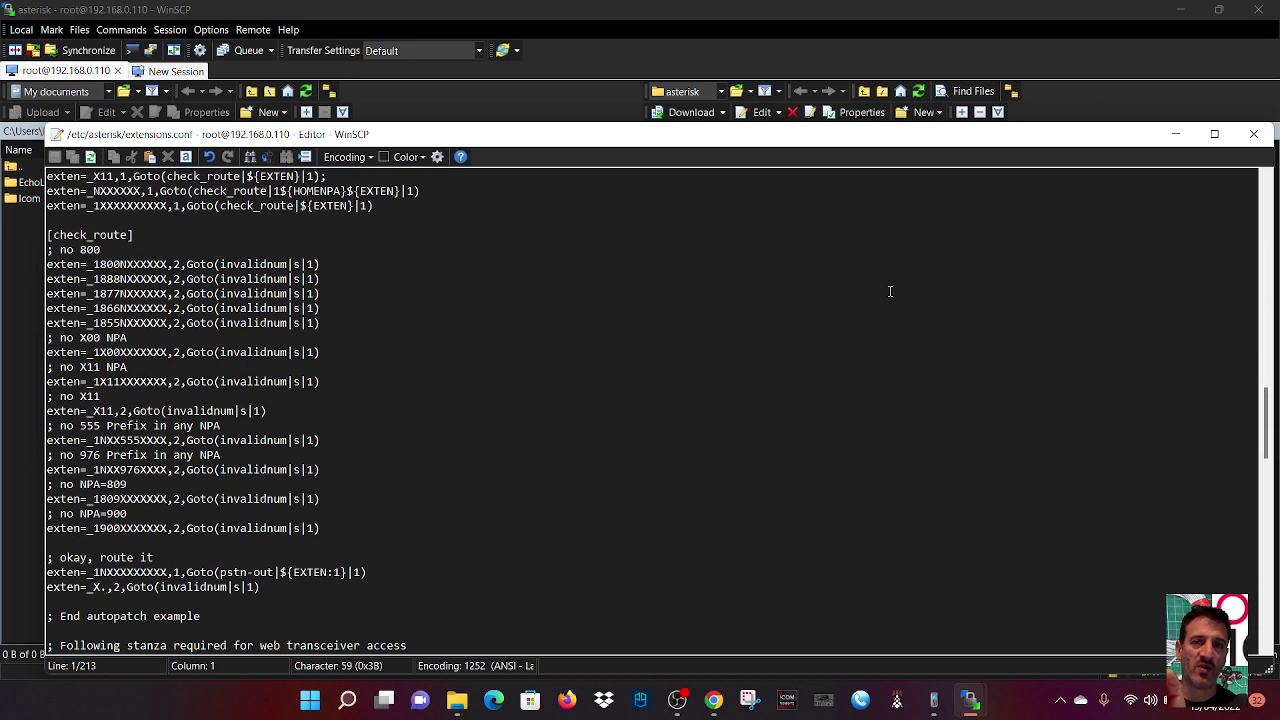
{"action": "scroll", "coordinate": [890, 291], "scroll_direction": "down", "scroll_amount": 12}
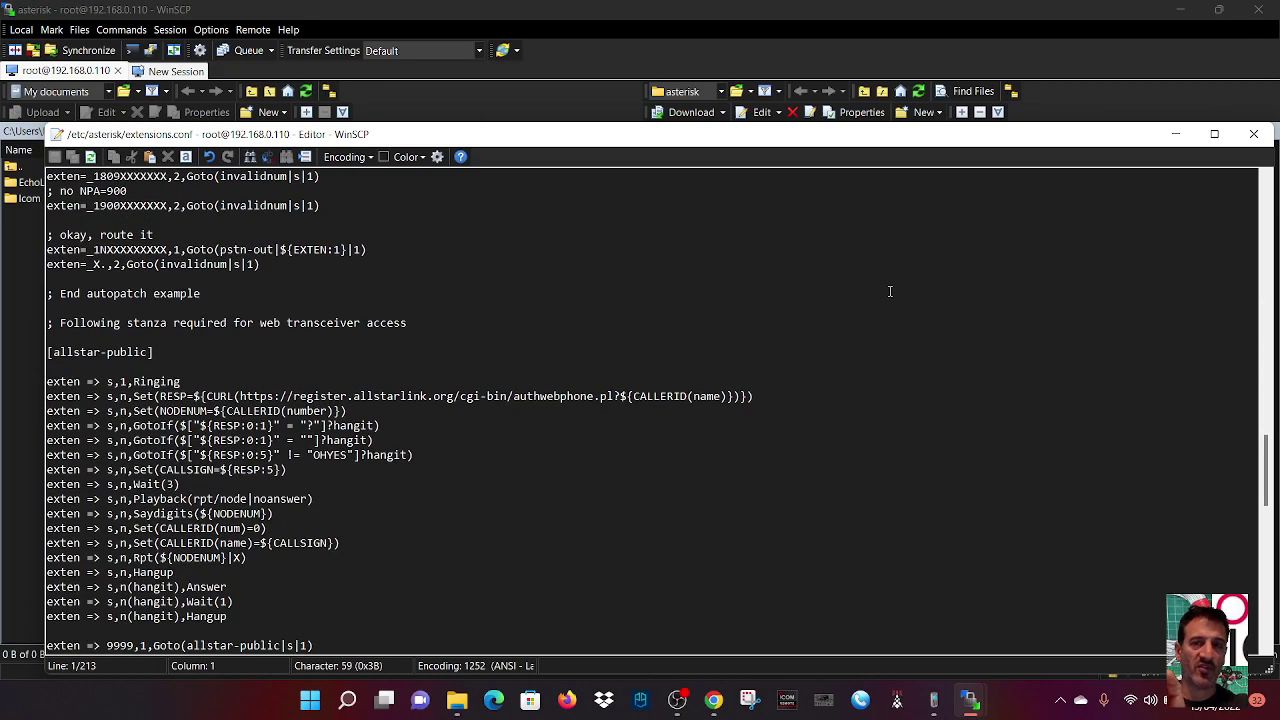
{"action": "scroll", "coordinate": [890, 290], "scroll_direction": "down", "scroll_amount": 9}
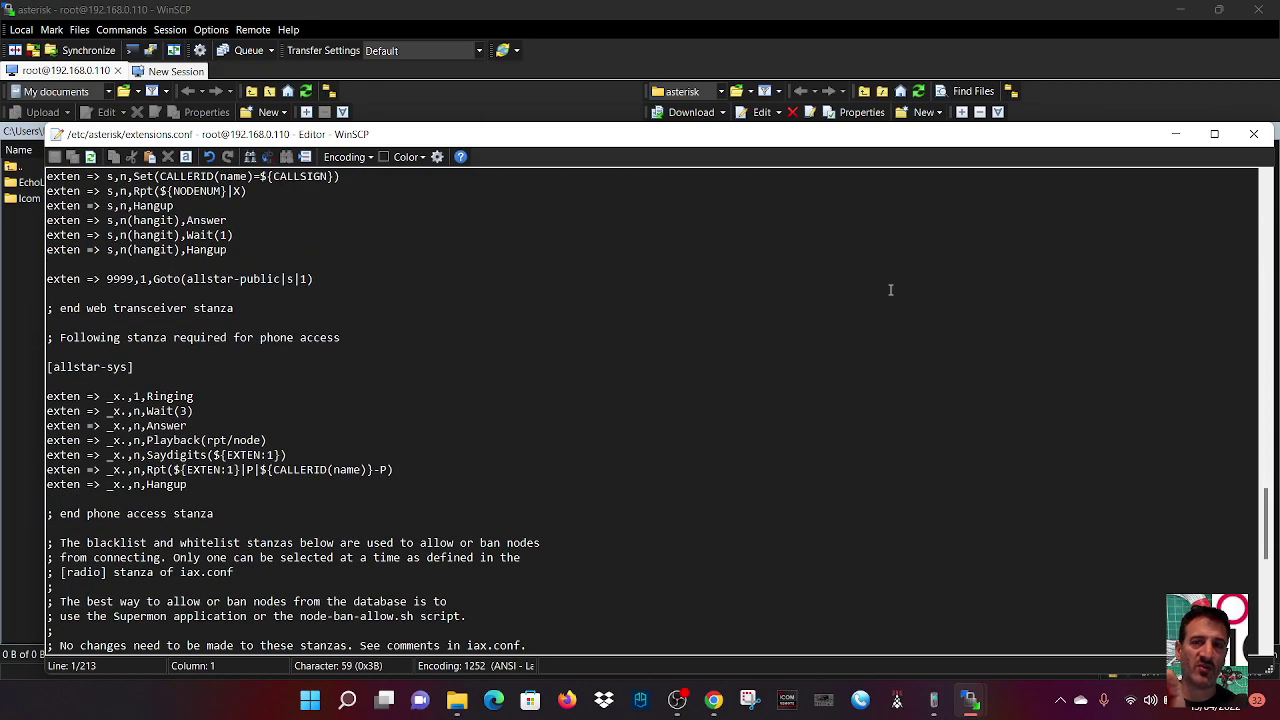
{"action": "scroll", "coordinate": [890, 290], "scroll_direction": "down", "scroll_amount": 7}
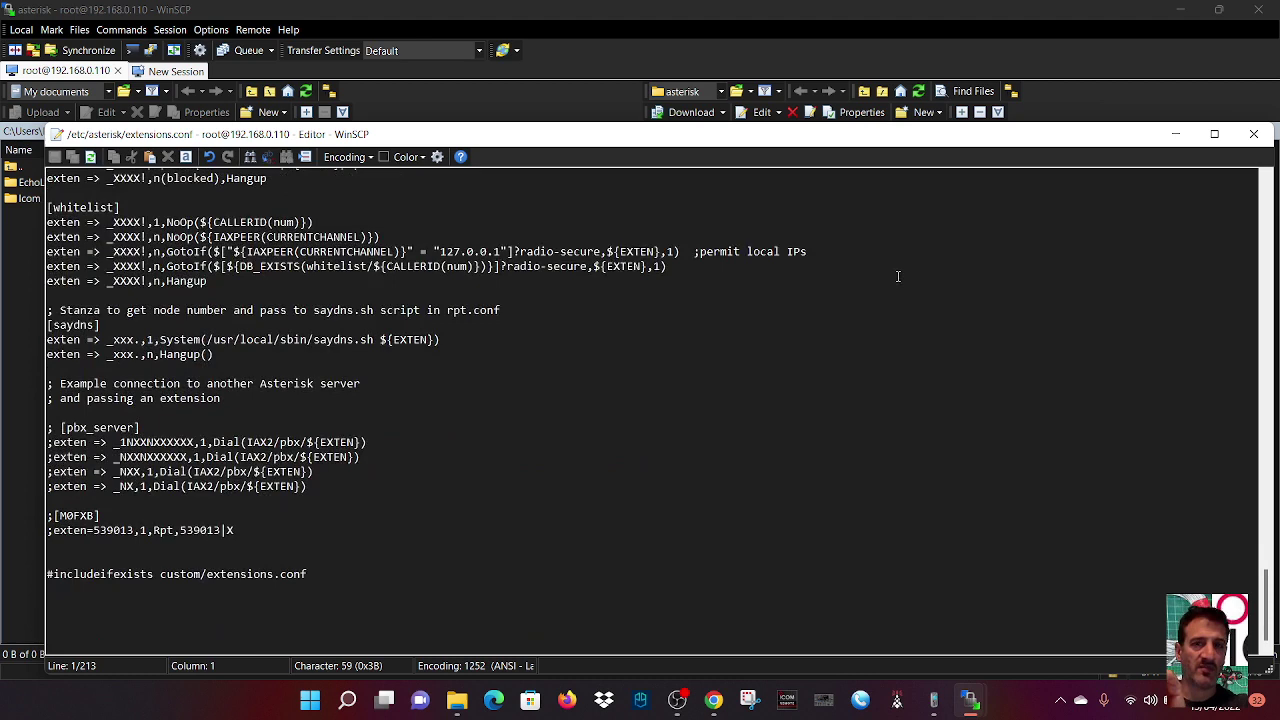
{"action": "left_click", "coordinate": [1256, 134]}
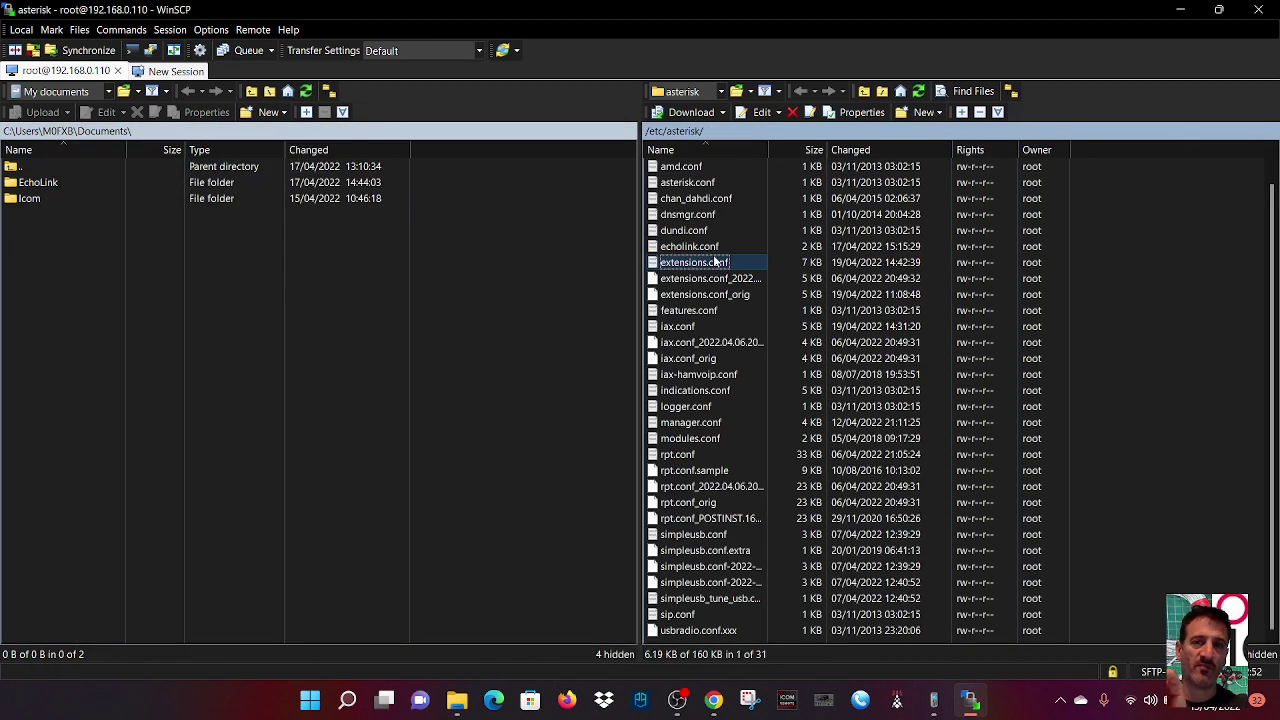
- Reopen iax.conf and examine the [general] codecs, jitter buffer settings, registration lines and [radio-proxy] stanza
{"action": "double_click", "coordinate": [689, 326]}
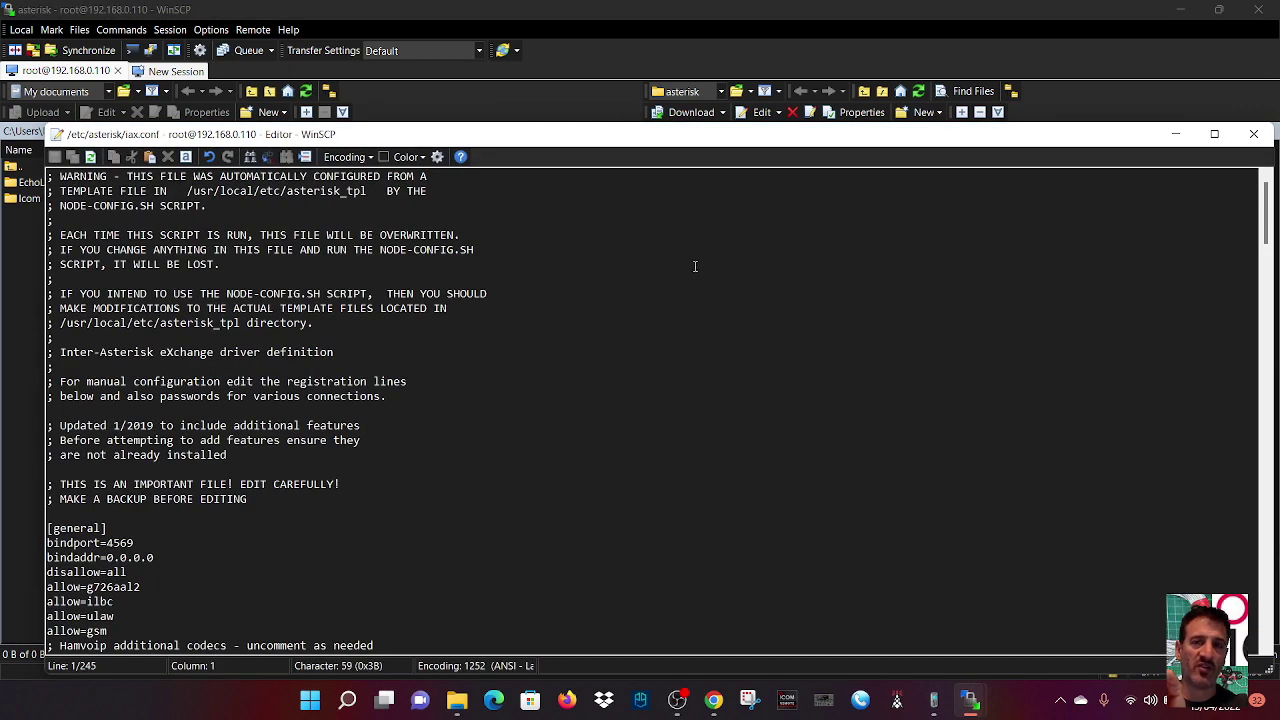
{"action": "scroll", "coordinate": [752, 257], "scroll_direction": "down", "scroll_amount": 9}
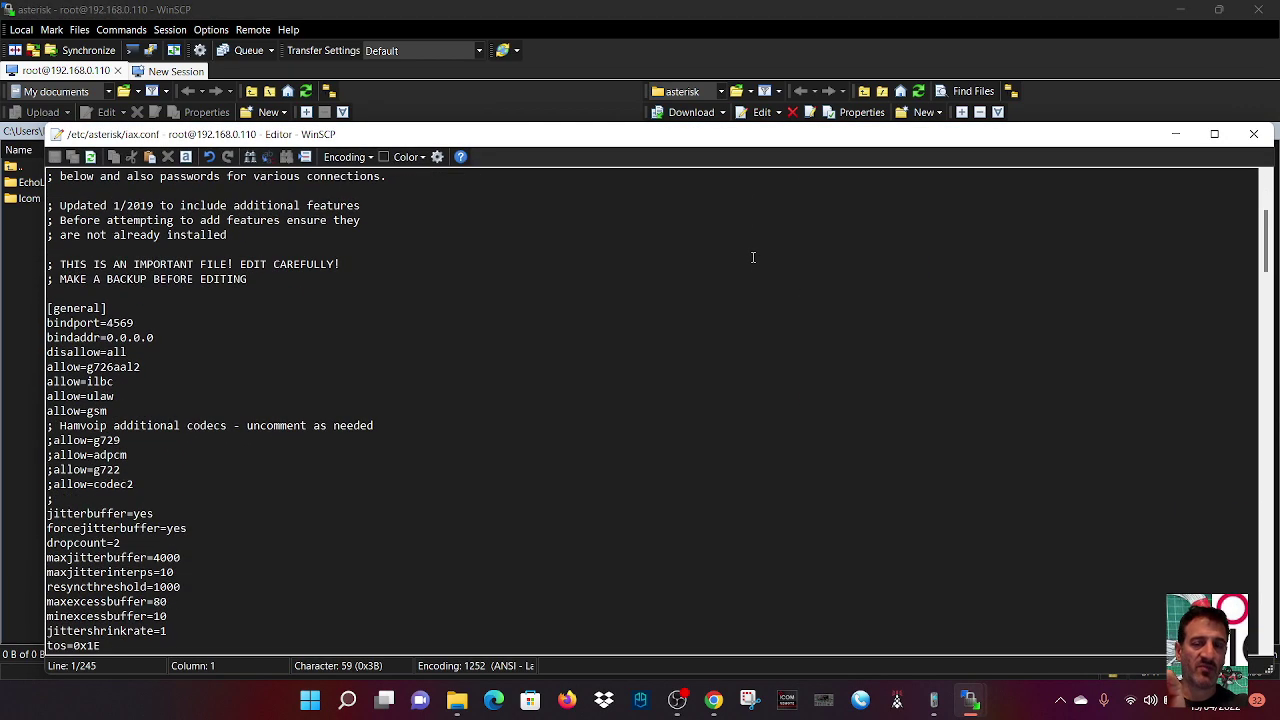
{"action": "scroll", "coordinate": [754, 256], "scroll_direction": "down", "scroll_amount": 8}
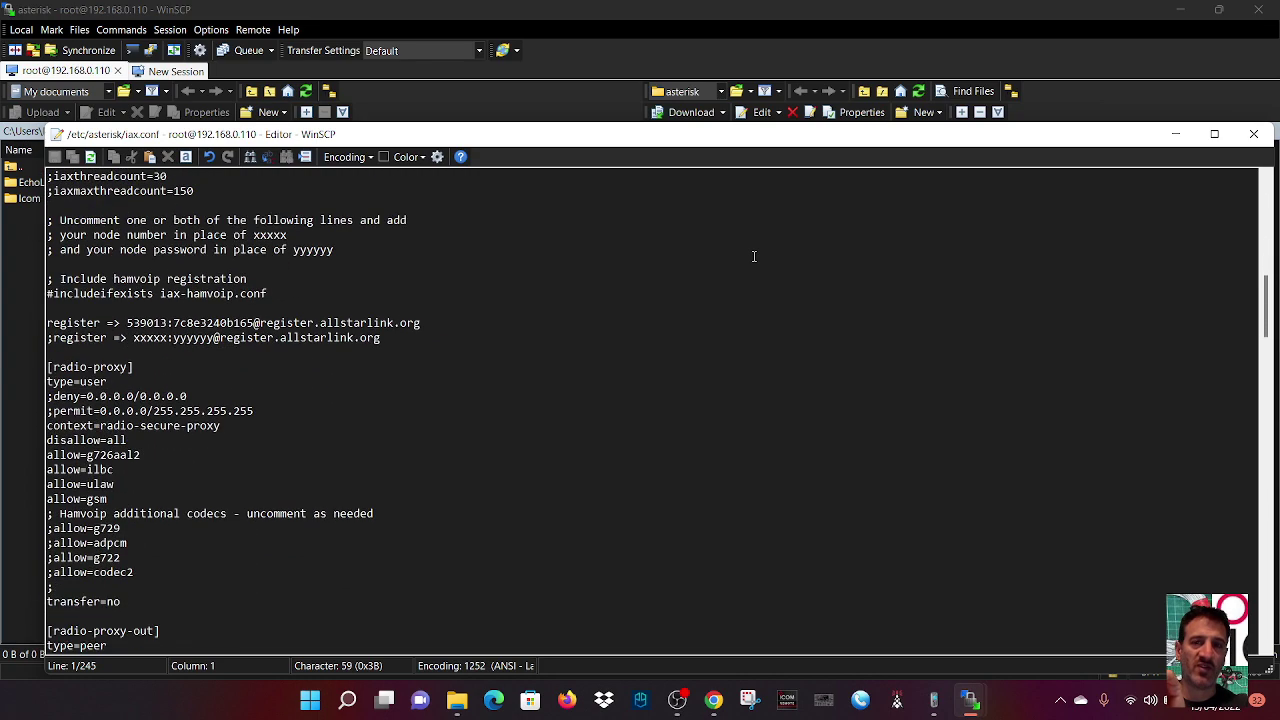
{"action": "scroll", "coordinate": [754, 256], "scroll_direction": "down", "scroll_amount": 6}
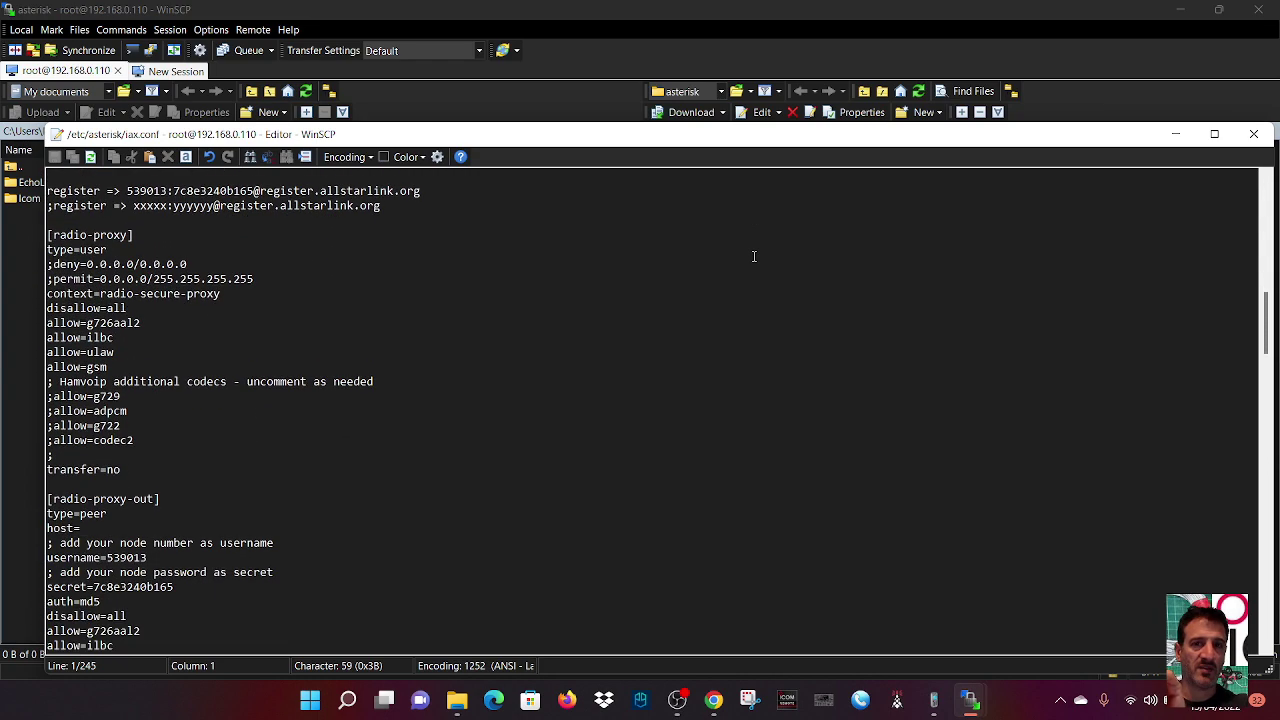
- Examine the two [iaxclient] stanzas in iax.conf for Windows IAXRPT and for Android/iPhone phone connections
{"action": "scroll", "coordinate": [754, 256], "scroll_direction": "down", "scroll_amount": 8}
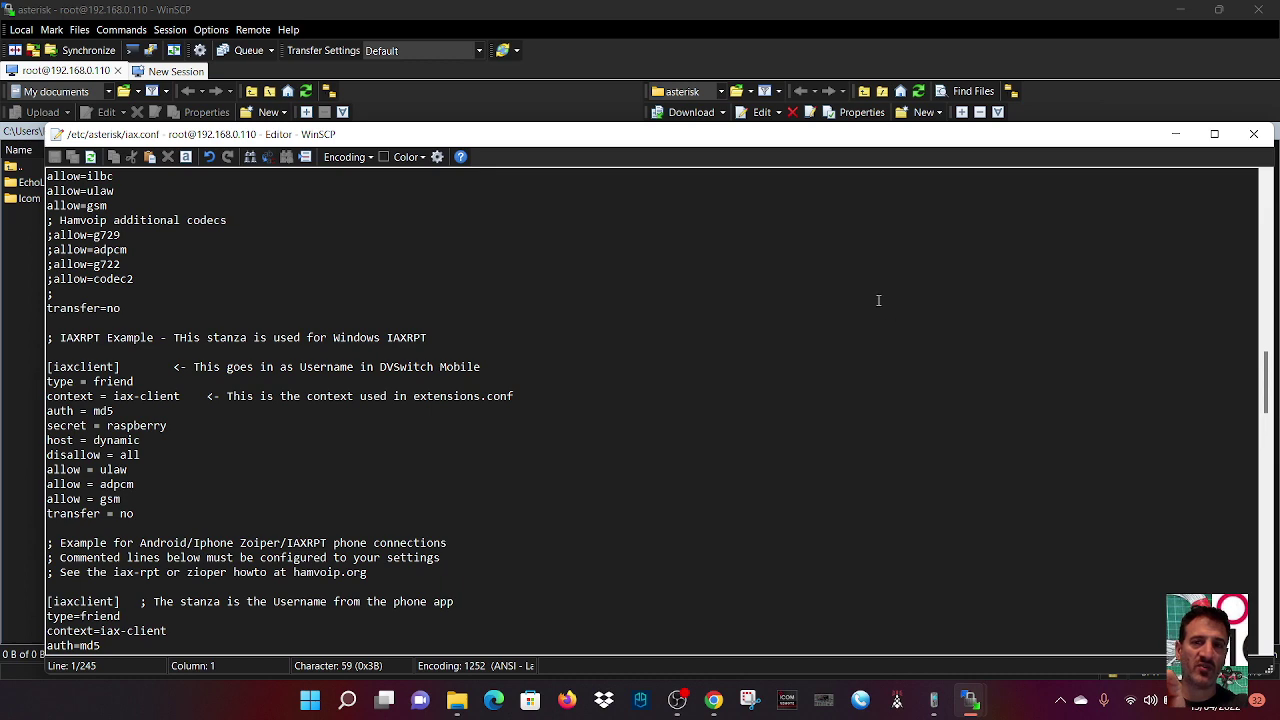
{"action": "scroll", "coordinate": [878, 300], "scroll_direction": "down", "scroll_amount": 2}
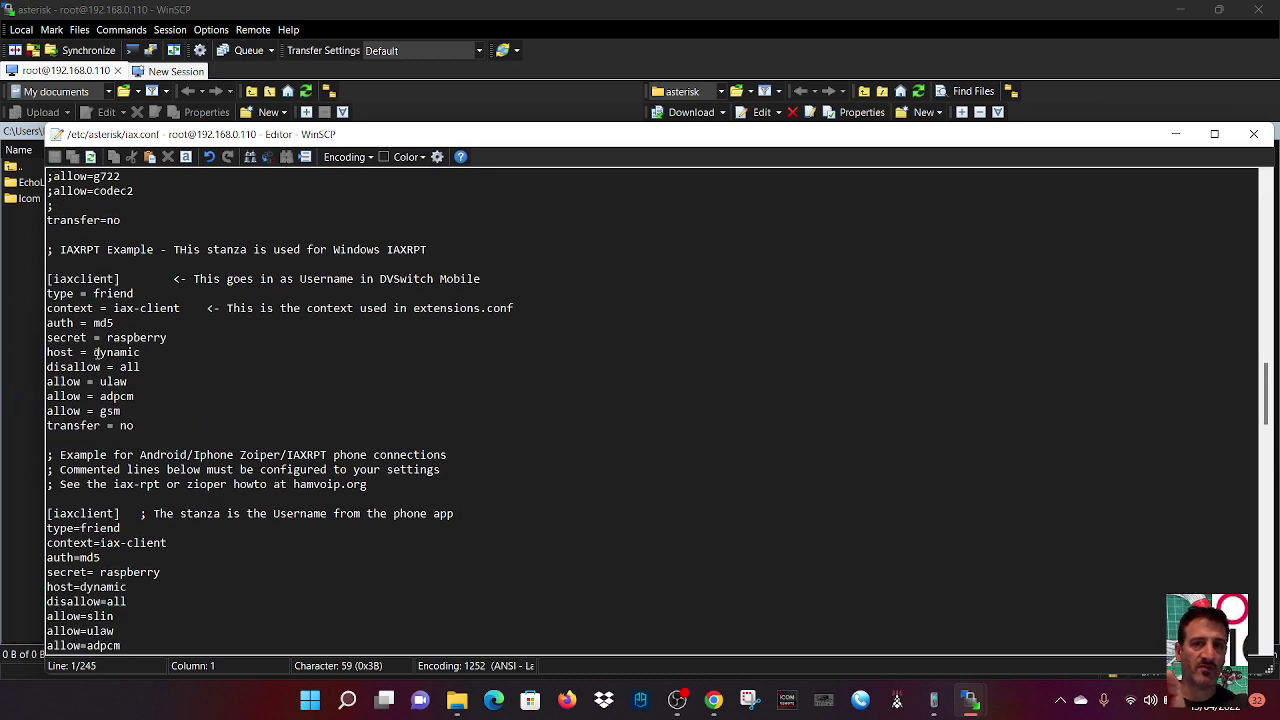
{"action": "scroll", "coordinate": [454, 275], "scroll_direction": "up", "scroll_amount": 1}
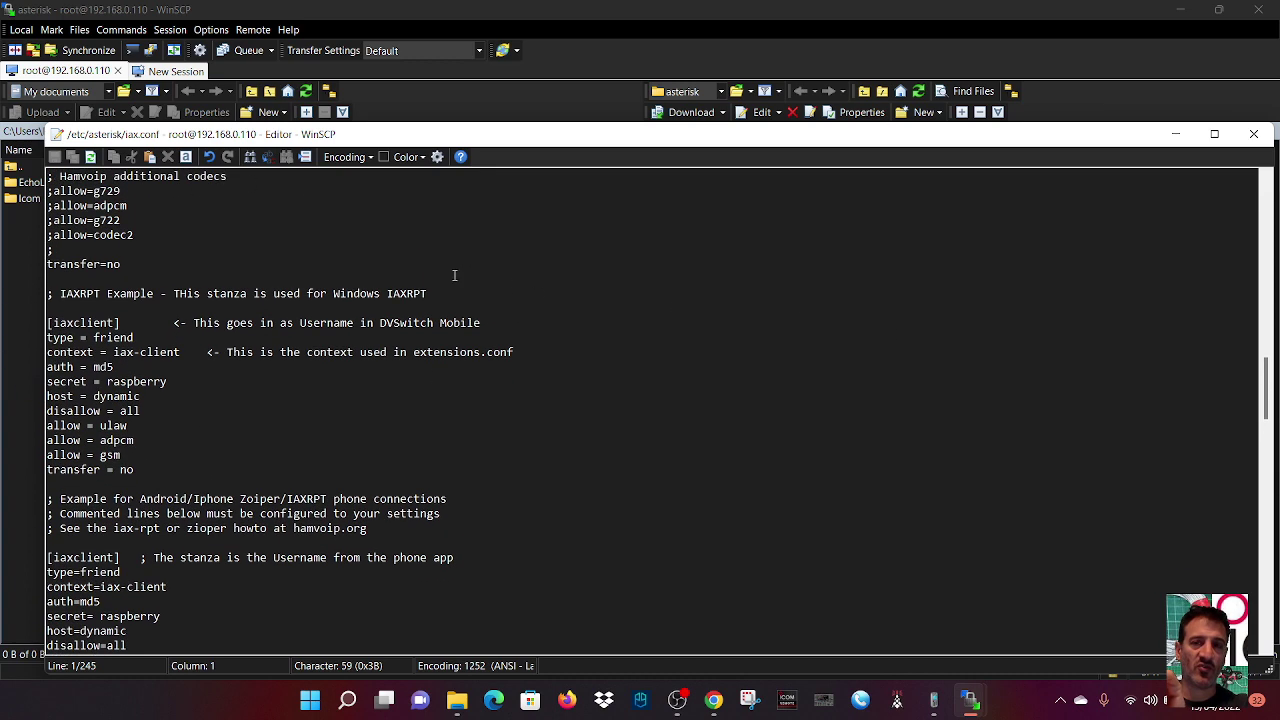
{"action": "scroll", "coordinate": [786, 274], "scroll_direction": "down", "scroll_amount": 3}
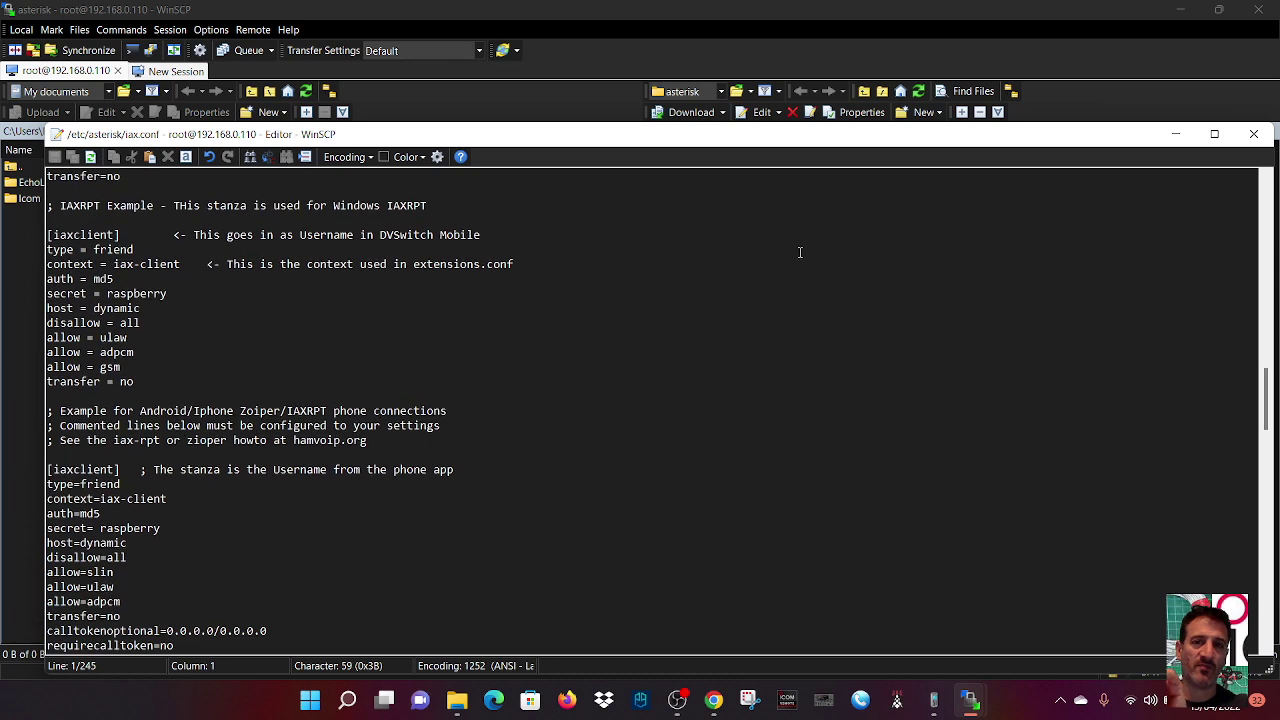
{"action": "scroll", "coordinate": [437, 466], "scroll_direction": "down", "scroll_amount": 2}
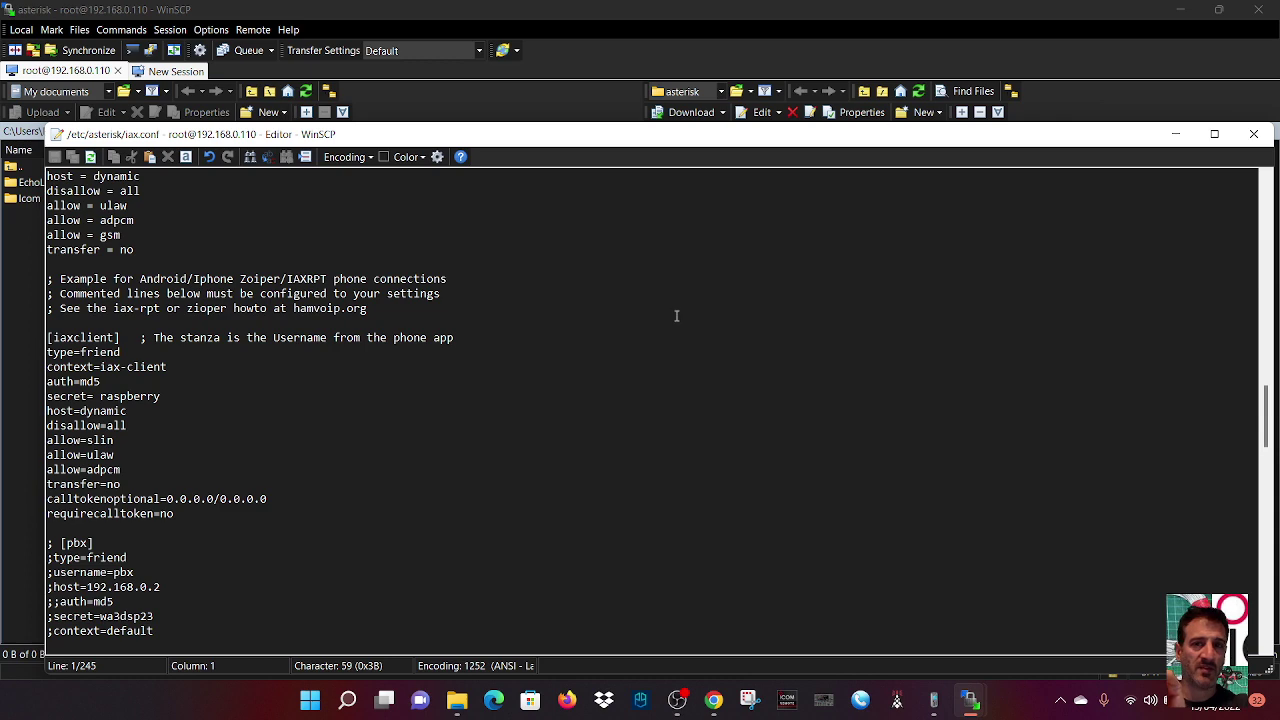
{"action": "scroll", "coordinate": [676, 316], "scroll_direction": "down", "scroll_amount": 3}
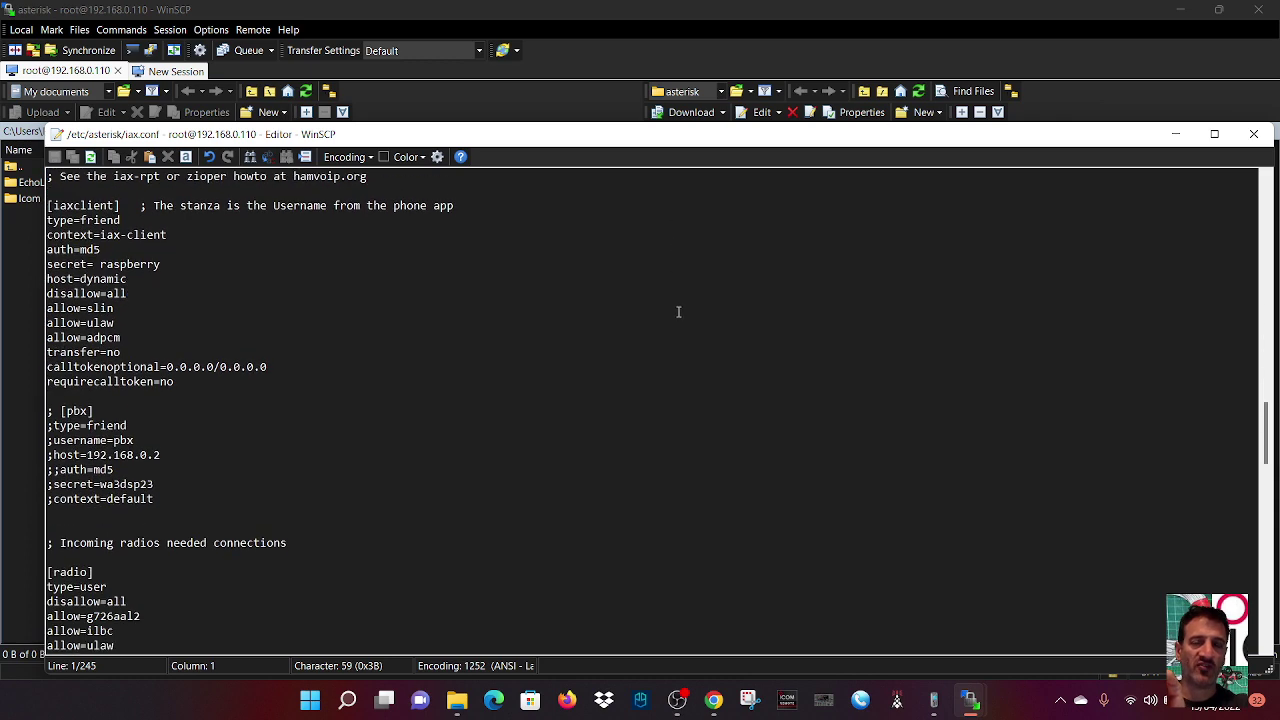
- Examine iax.conf from the [radio] stanza through [allstar-sys], [allstar-public] and [iaxrpt], and close the file without changes
{"action": "scroll", "coordinate": [684, 305], "scroll_direction": "down", "scroll_amount": 10}
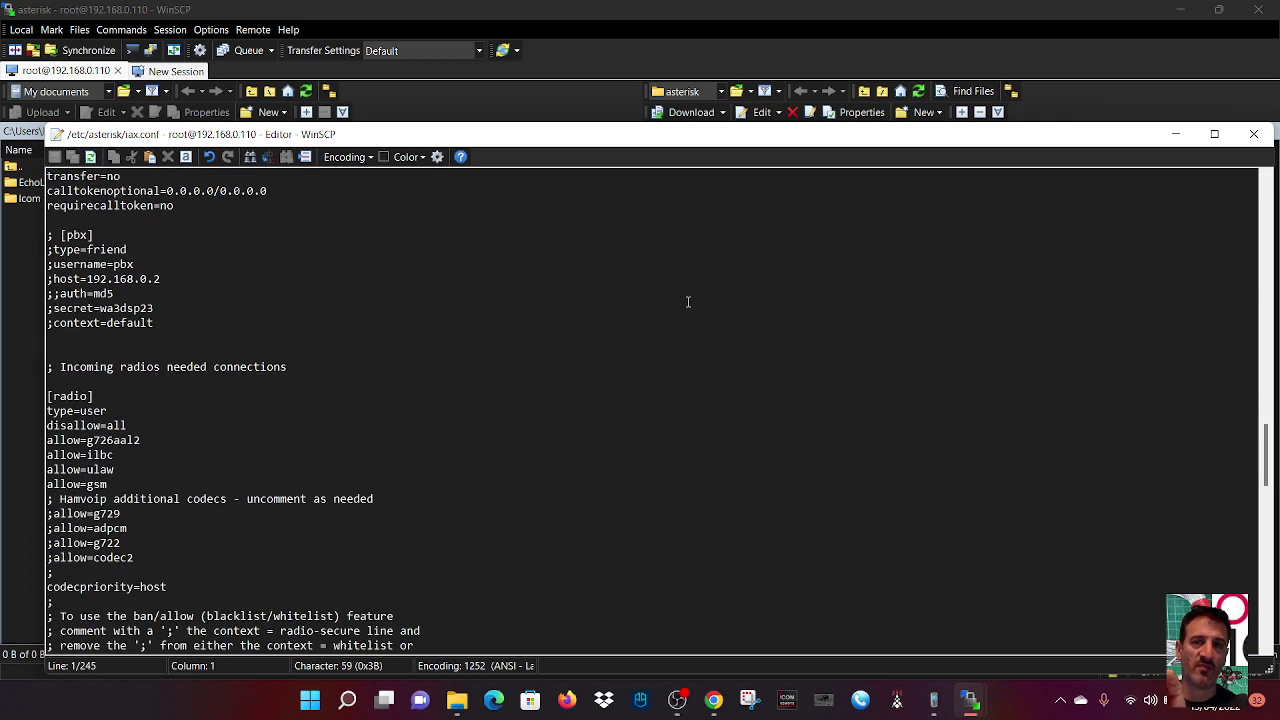
{"action": "scroll", "coordinate": [688, 300], "scroll_direction": "down", "scroll_amount": 5}
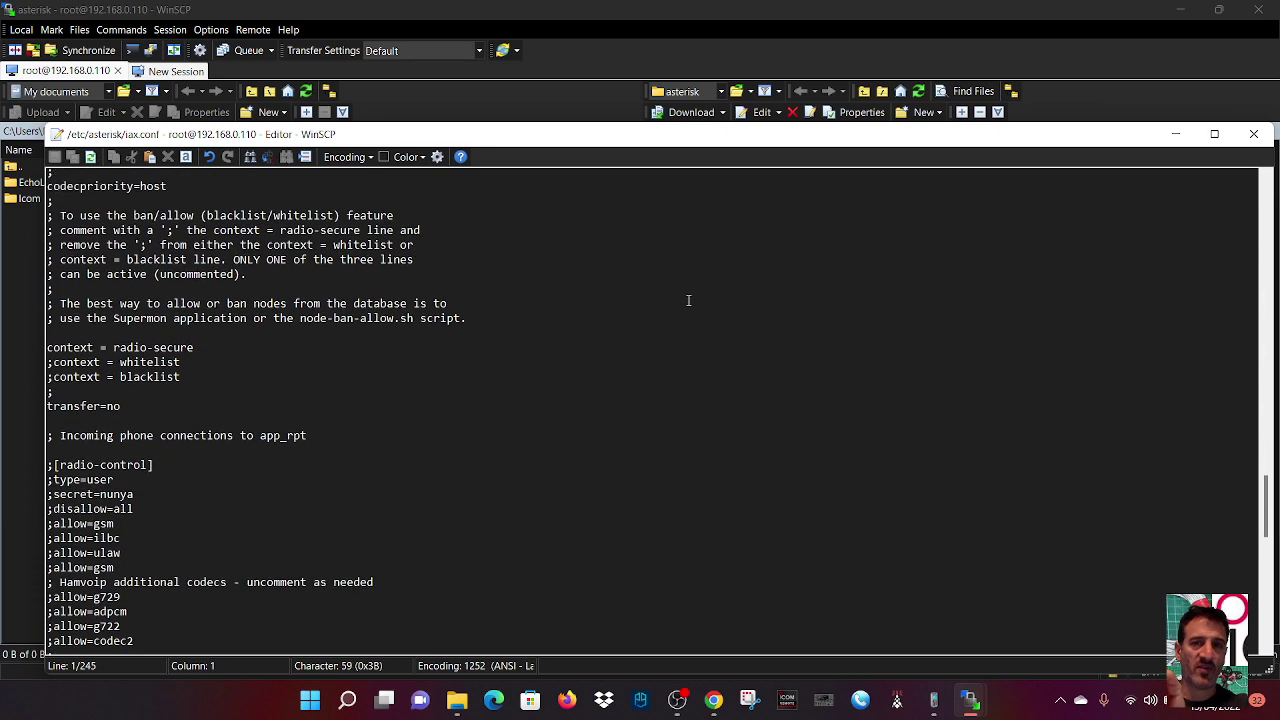
{"action": "scroll", "coordinate": [688, 300], "scroll_direction": "down", "scroll_amount": 3}
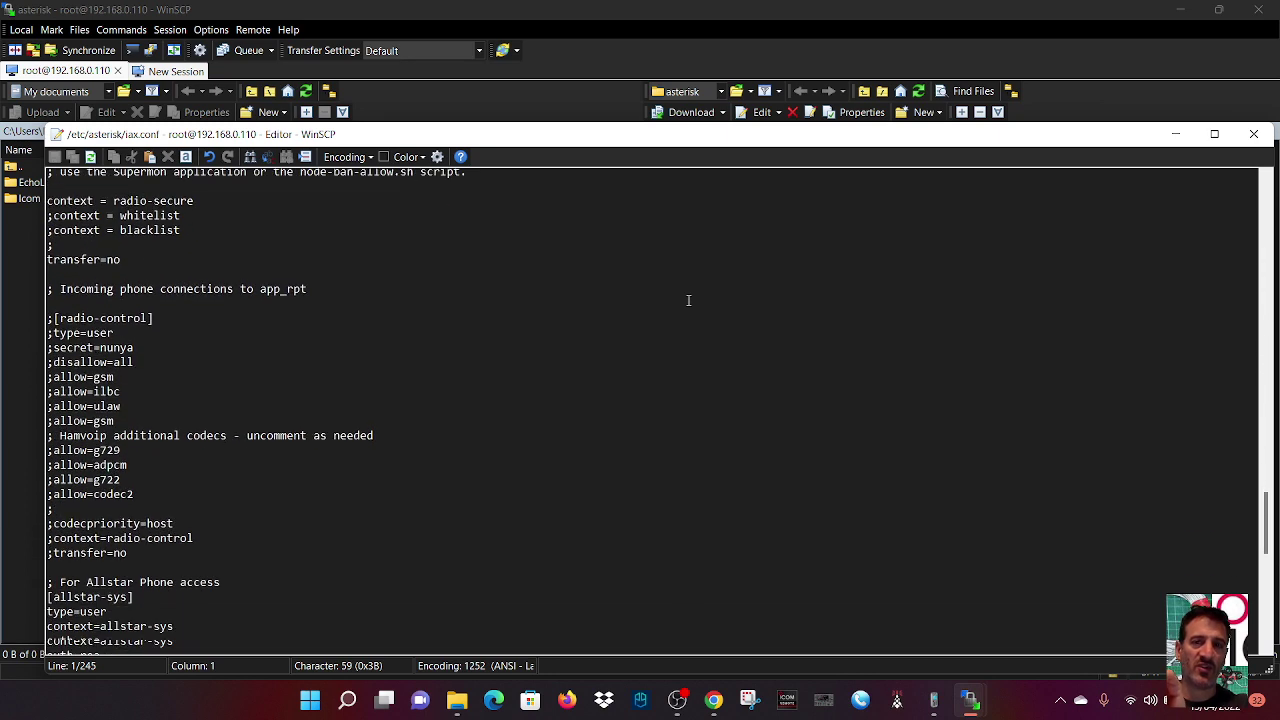
{"action": "scroll", "coordinate": [688, 300], "scroll_direction": "down", "scroll_amount": 10}
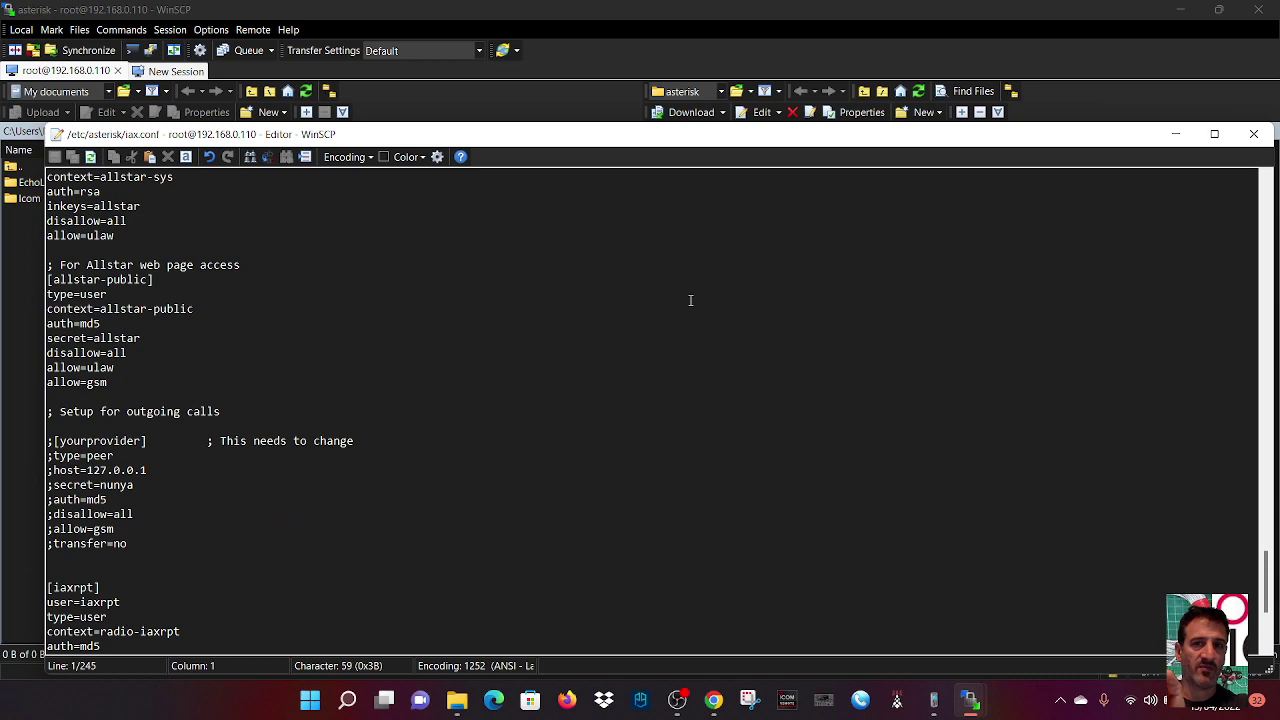
{"action": "scroll", "coordinate": [690, 300], "scroll_direction": "down", "scroll_amount": 3}
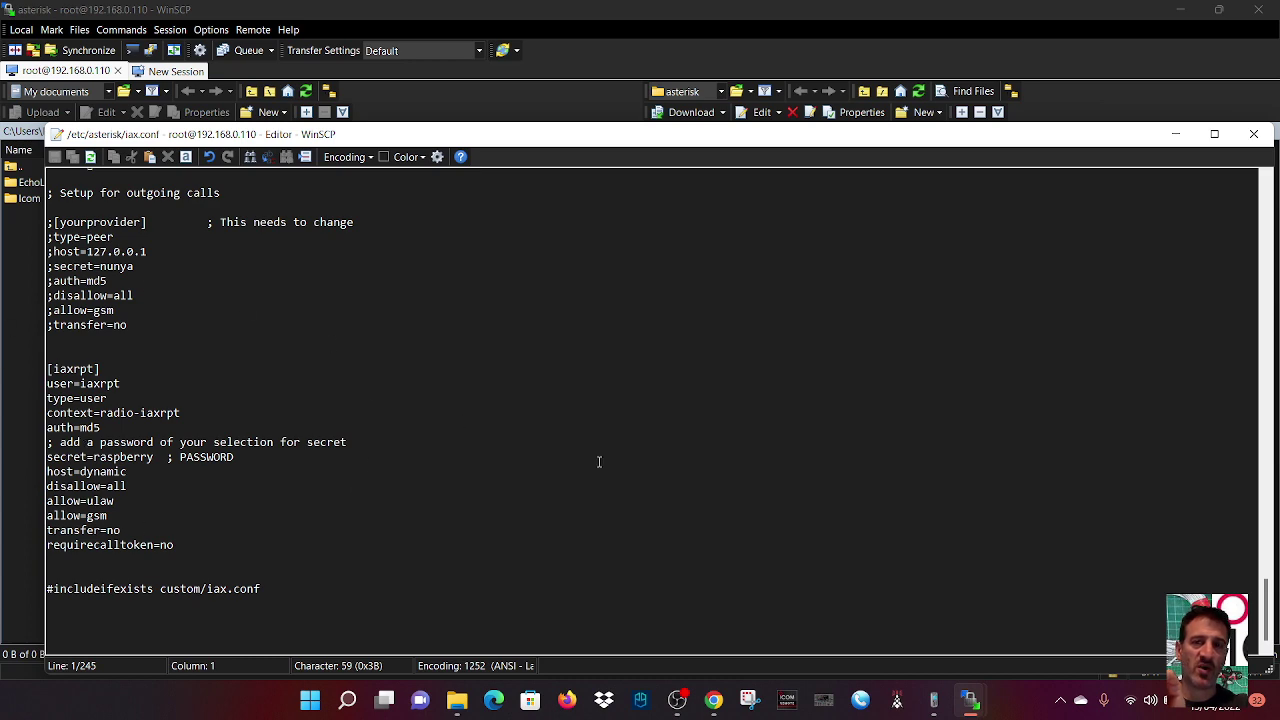
{"action": "scroll", "coordinate": [619, 344], "scroll_direction": "up", "scroll_amount": 15}
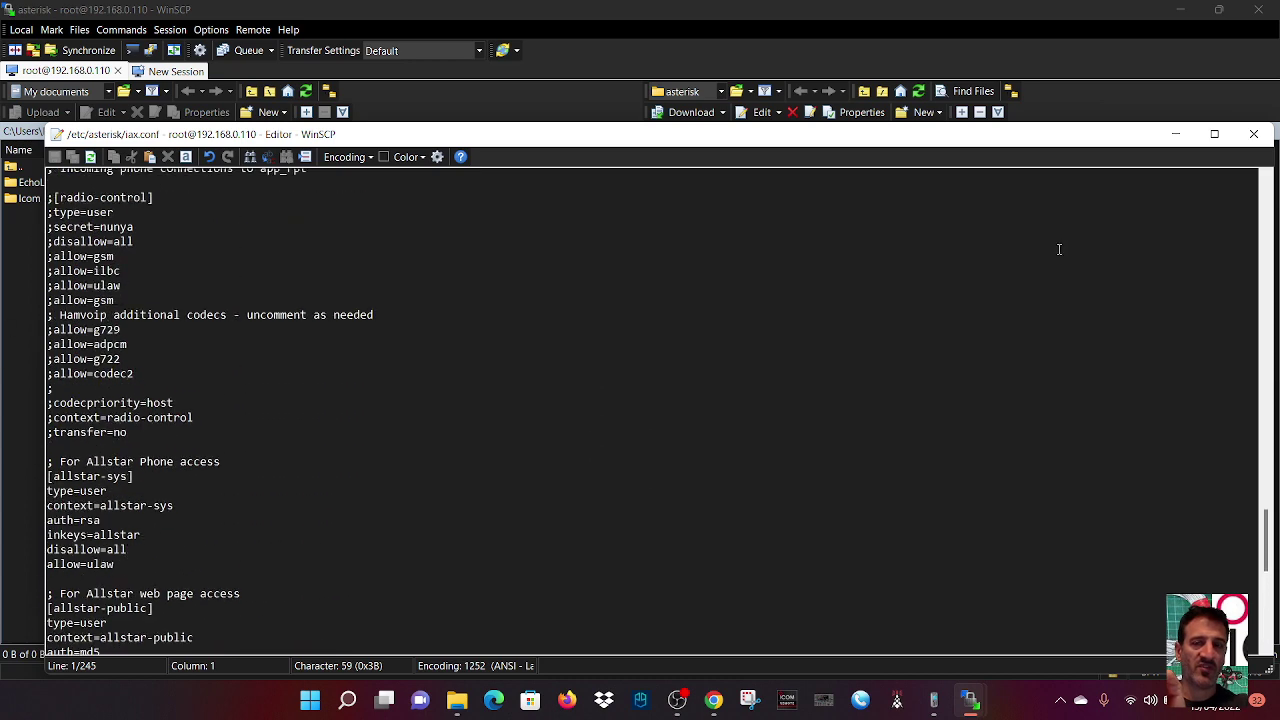
{"action": "left_click", "coordinate": [1256, 136]}
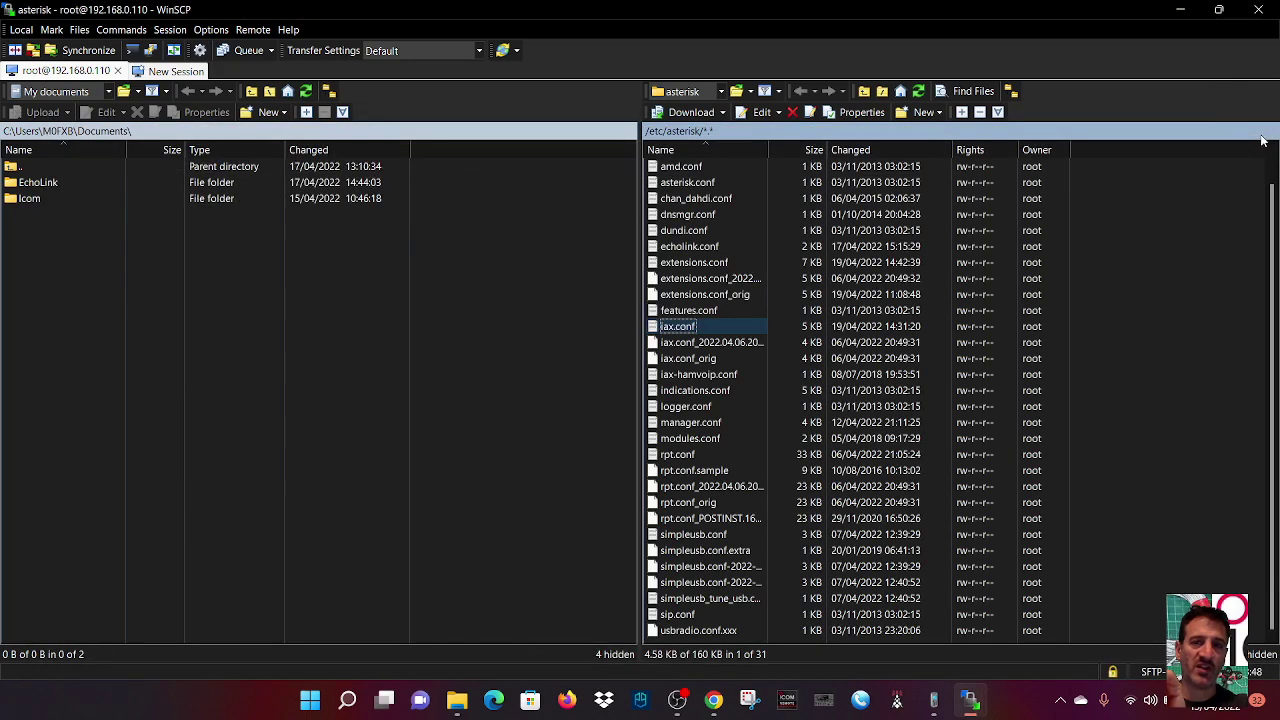
- Switch from WinSCP to the Supermon page in Chrome and connect node 539013 to node 40894
{"action": "left_click", "coordinate": [1181, 10]}
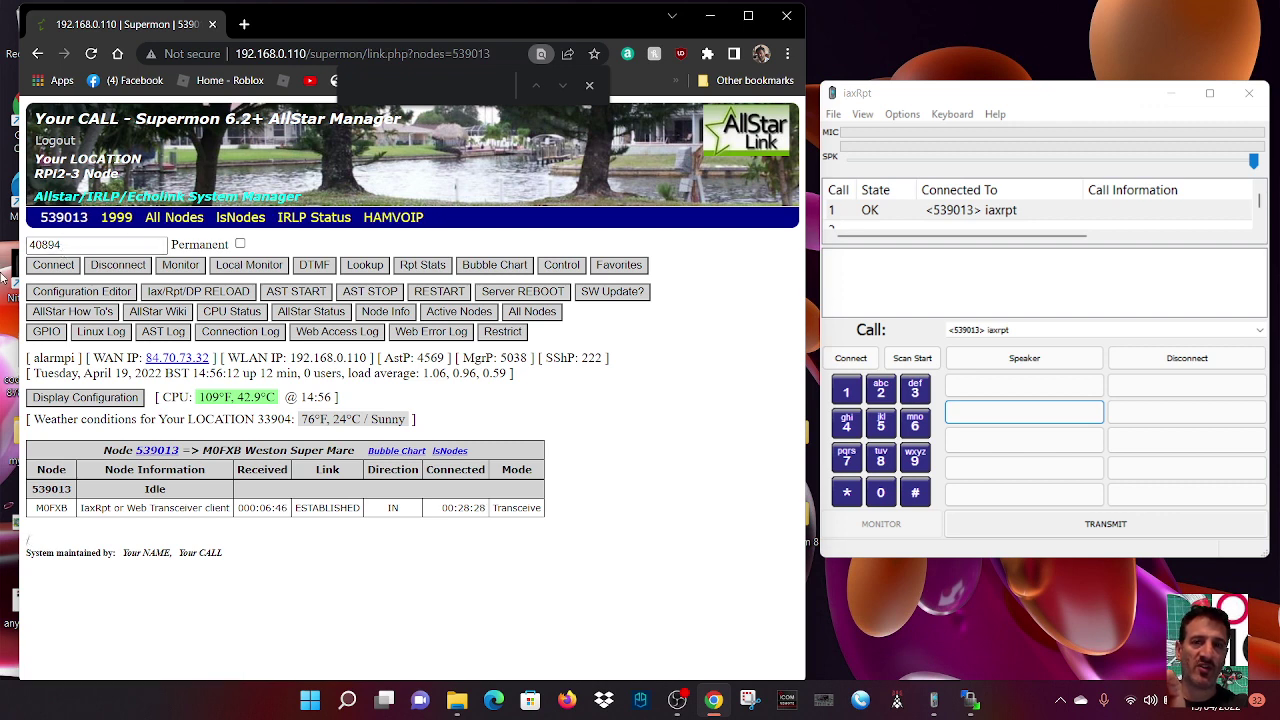
{"action": "left_click", "coordinate": [56, 267]}
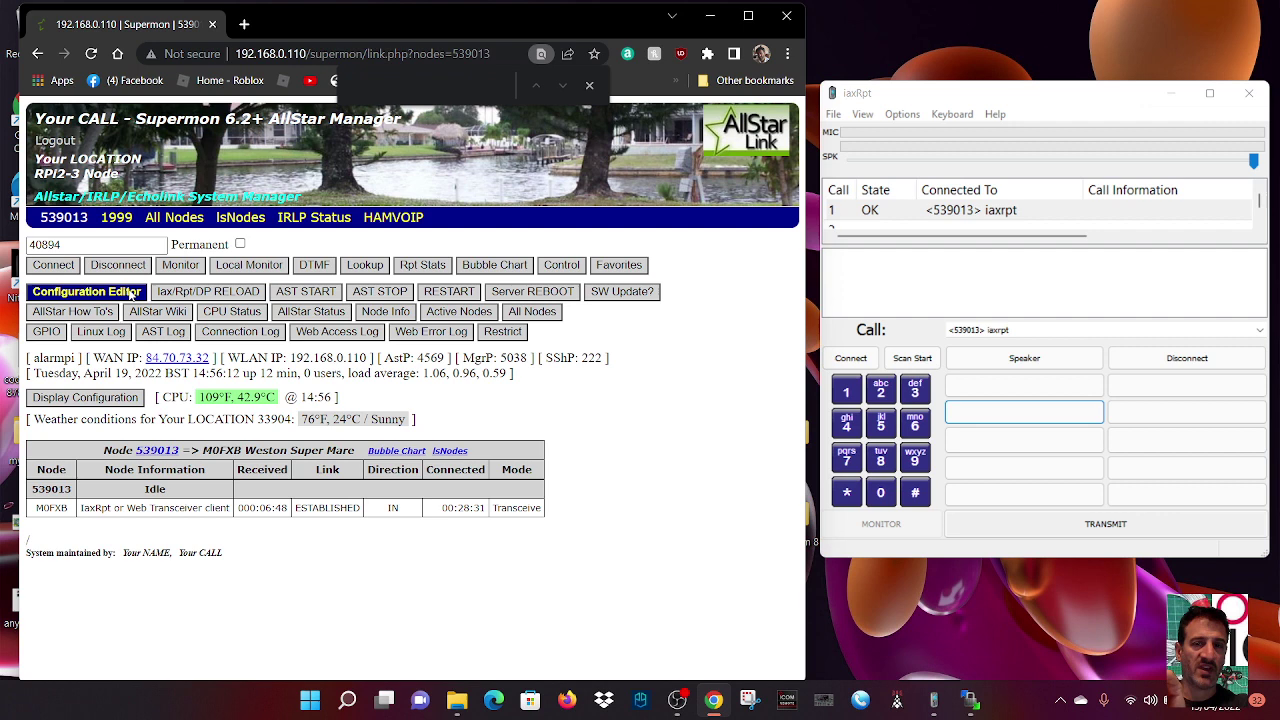
{"action": "left_click", "coordinate": [55, 267]}
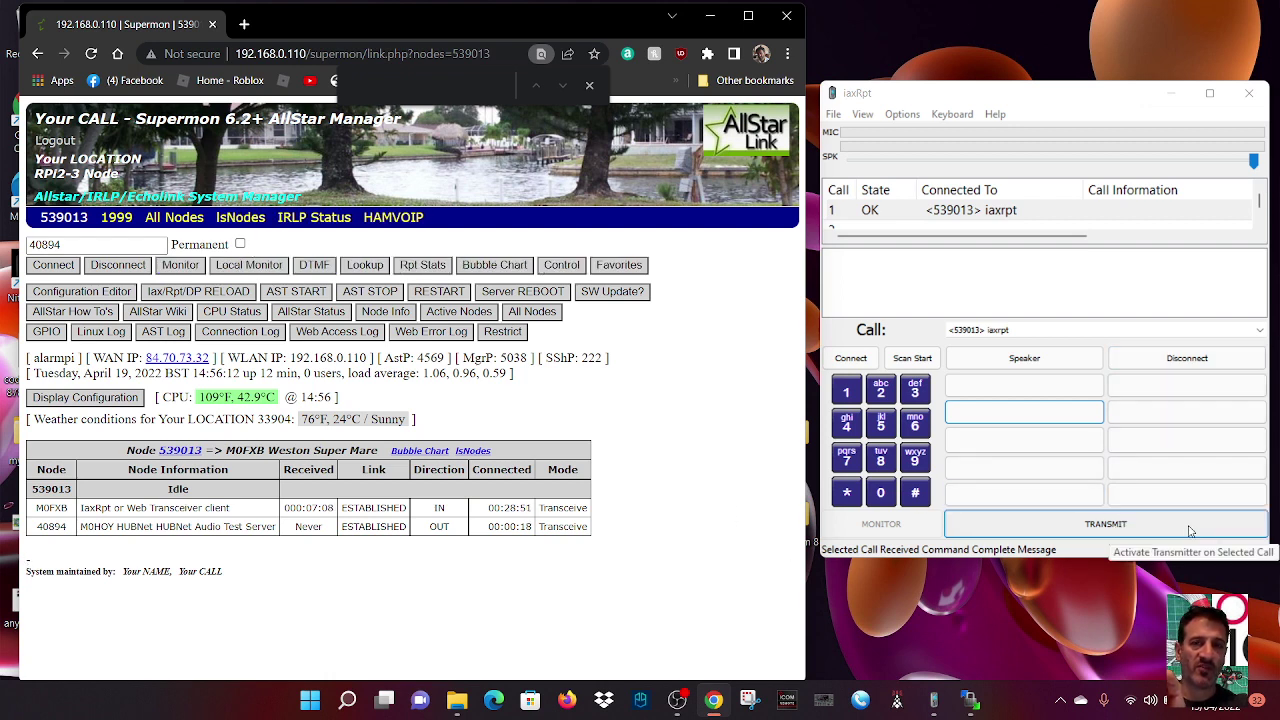
- Make a short iaxRpt test transmission through linked node 40894, and permanently disconnect 40894 from 539013 in Supermon
{"action": "left_click", "coordinate": [1097, 528]}
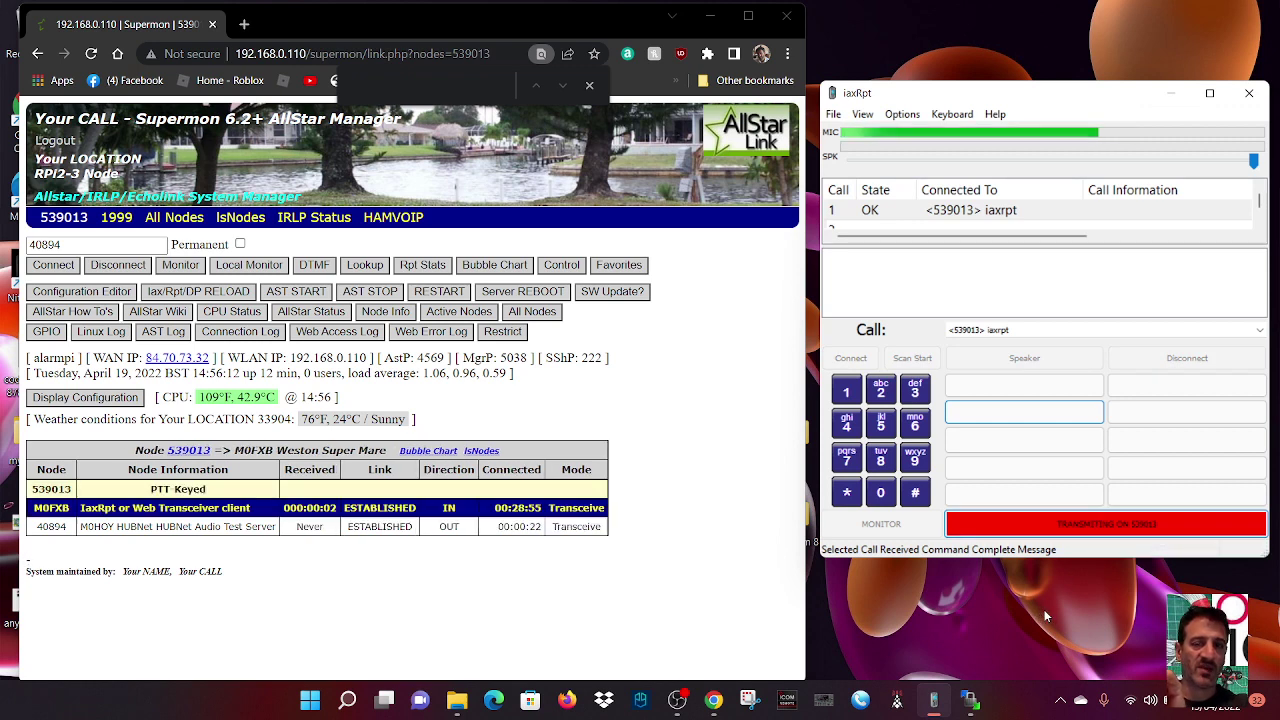
{"action": "left_click", "coordinate": [1110, 528]}
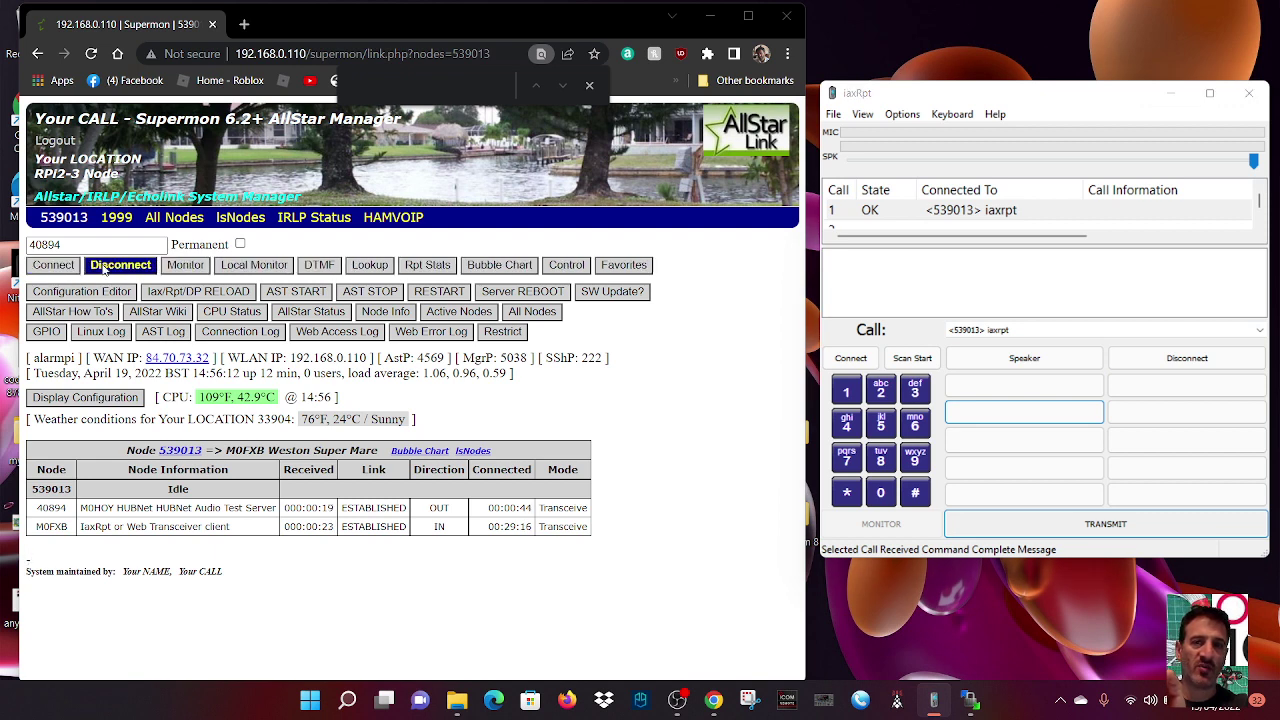
{"action": "left_click", "coordinate": [107, 268]}
{"action": "left_click", "coordinate": [493, 148]}
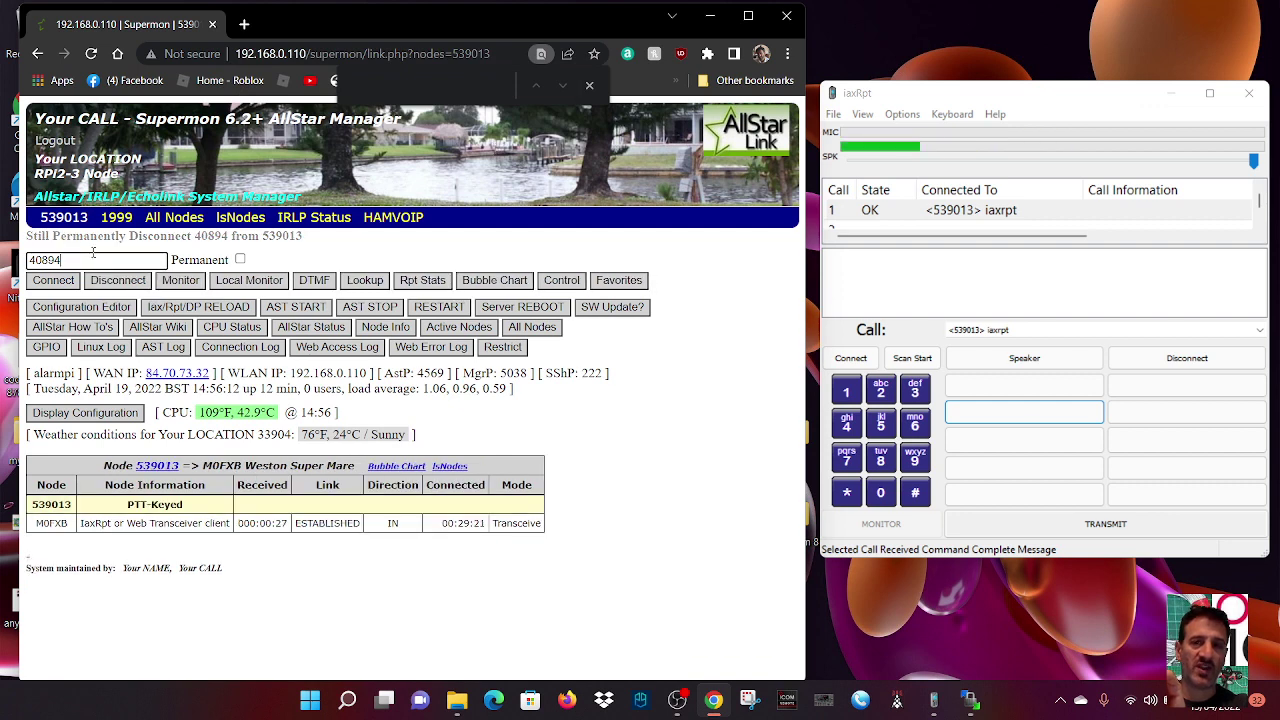
- Connect node 539013 to node 41522 in Supermon, listen to its audio, and disconnect the link again
{"action": "key", "text": "BackSpace"}
{"action": "key", "text": "BackSpace"}
{"action": "key", "text": "BackSpace"}
{"action": "key", "text": "BackSpace"}
{"action": "key", "text": "BackSpace"}
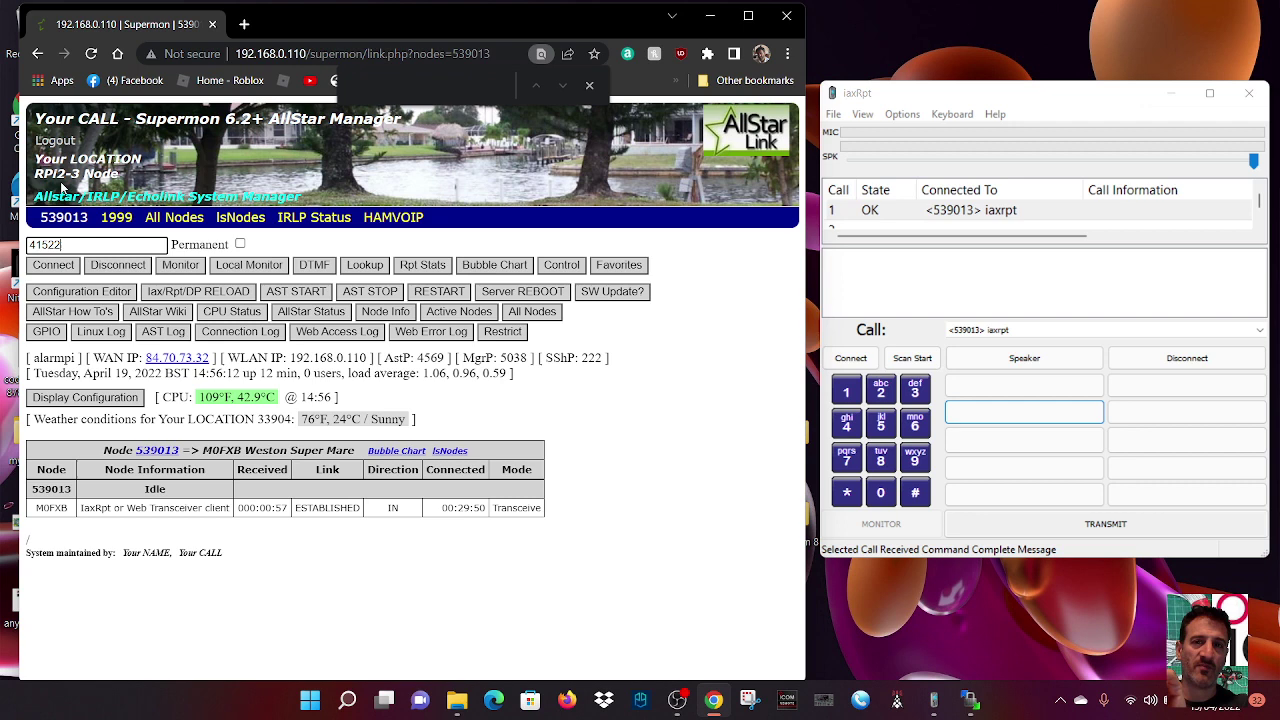
{"action": "left_click", "coordinate": [62, 264]}
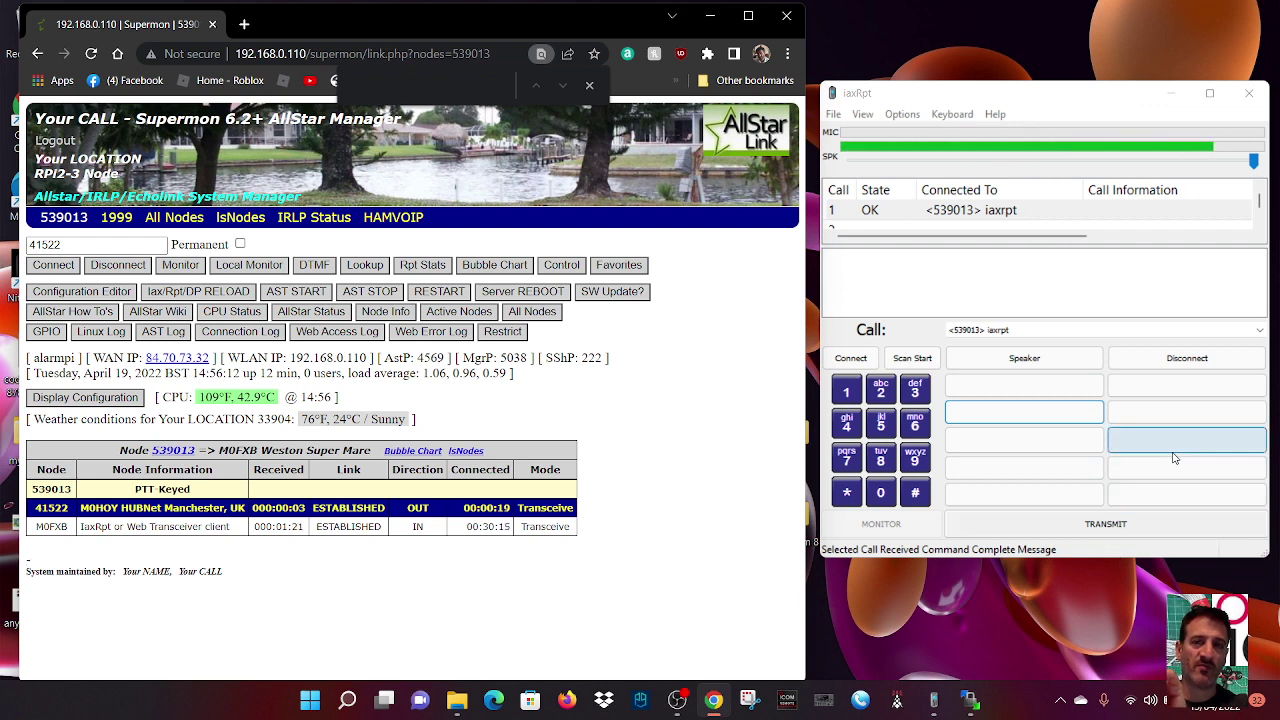
{"action": "left_click", "coordinate": [118, 265]}
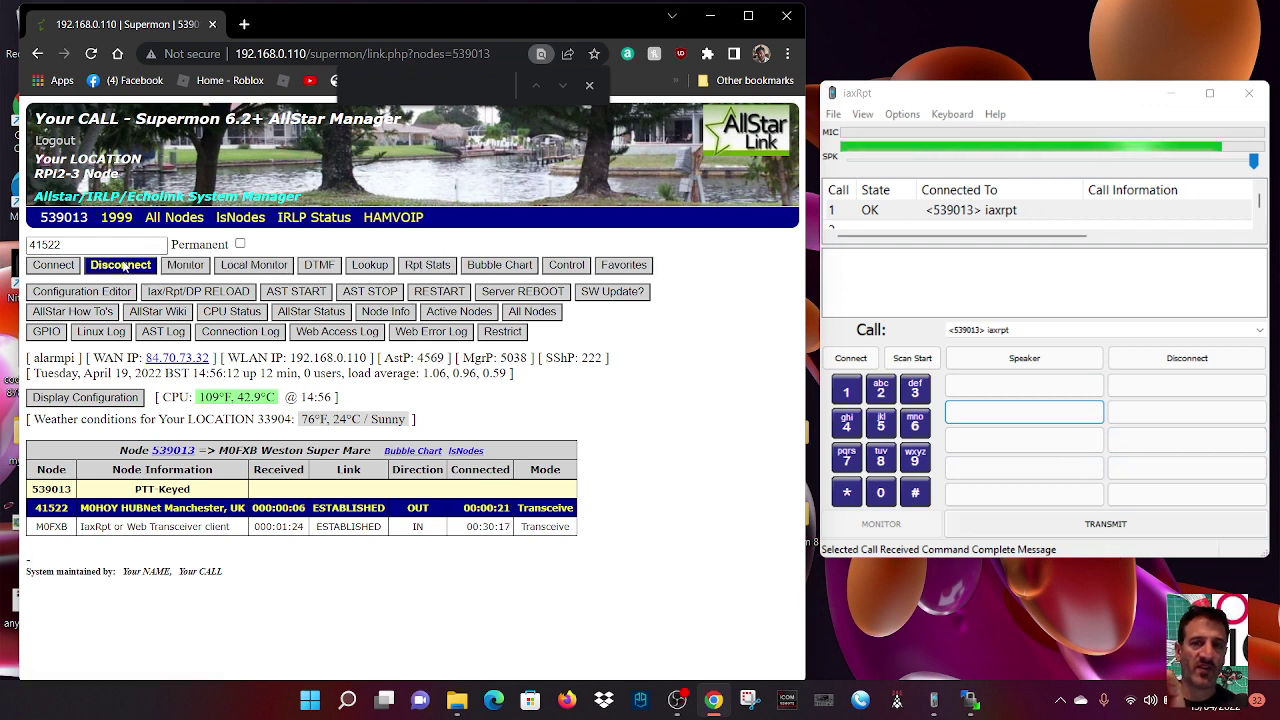
{"action": "left_click", "coordinate": [490, 148]}
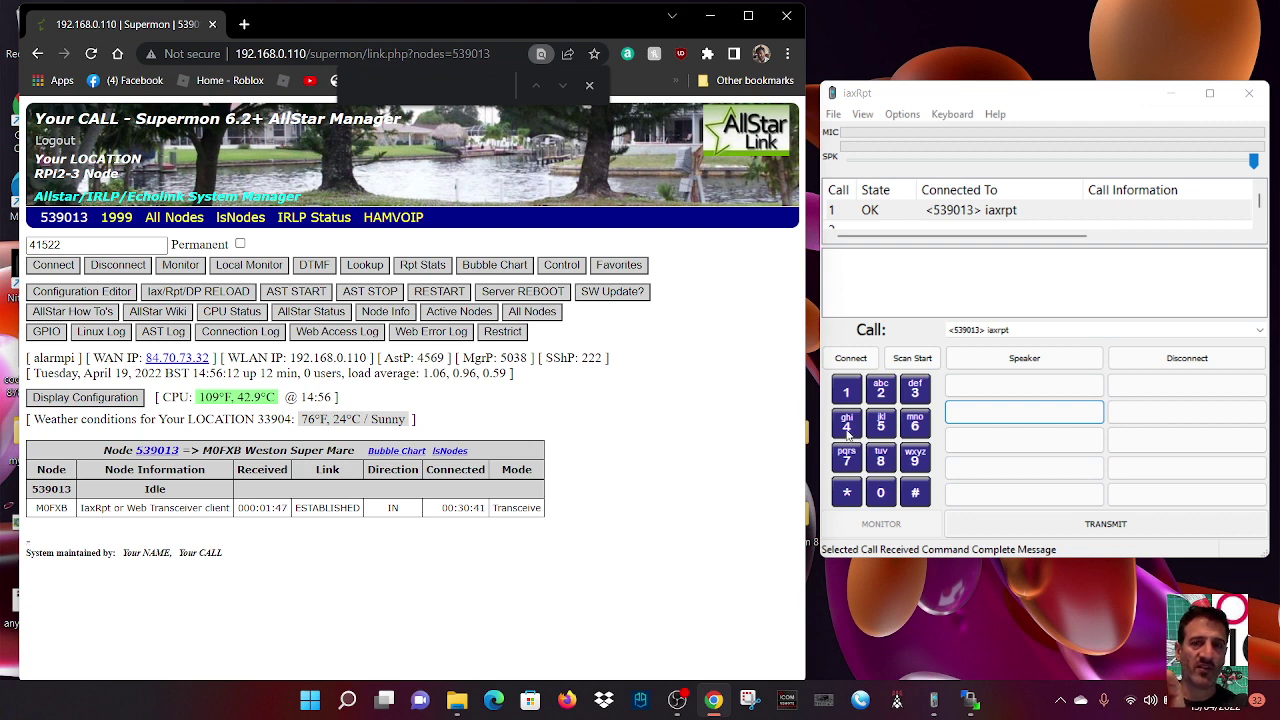
- Try to link to node 41522 by sending 41522 as iaxRpt keypad tones to 539013 and transmitting briefly
{"action": "left_click", "coordinate": [846, 425]}
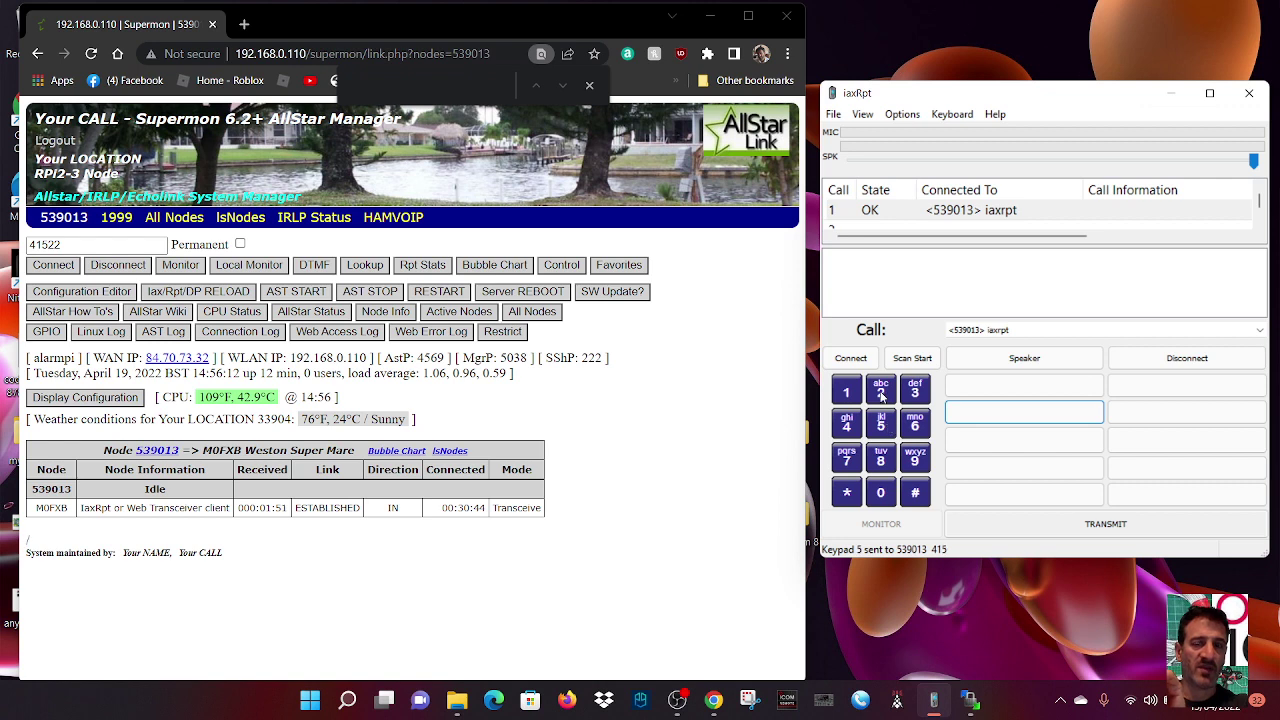
{"action": "left_click", "coordinate": [880, 392]}
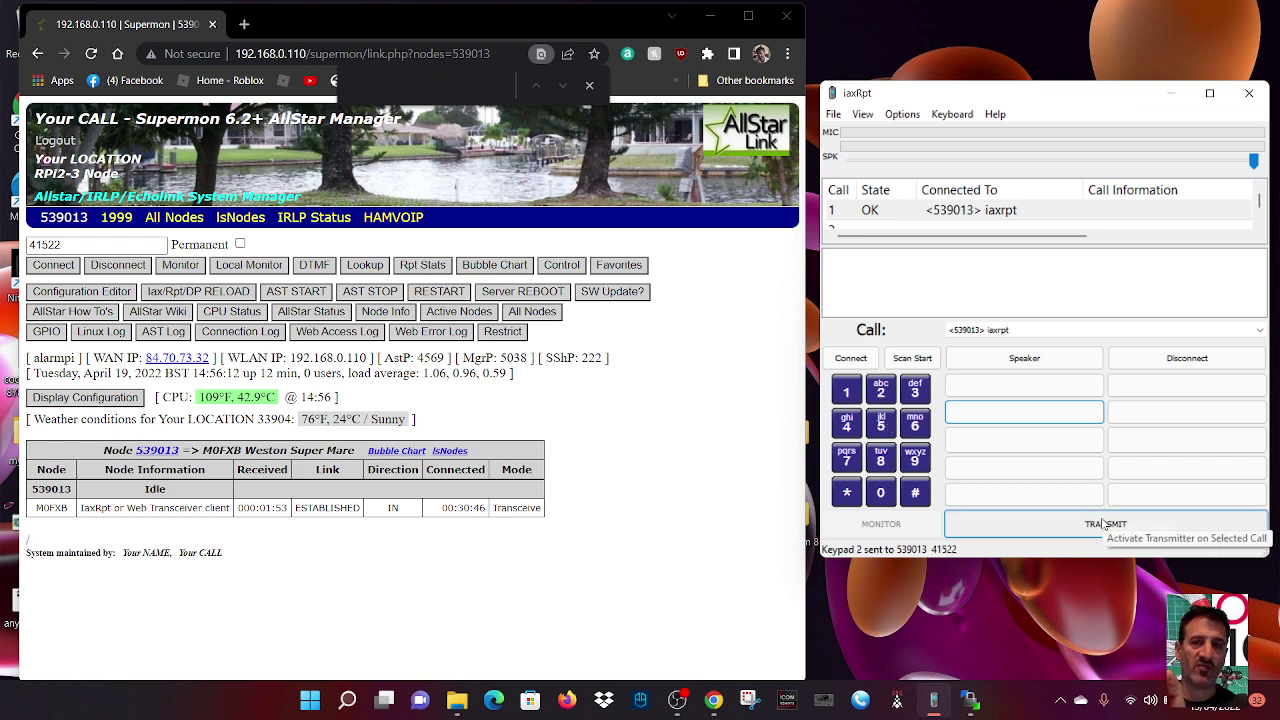
{"action": "left_click", "coordinate": [1104, 524]}
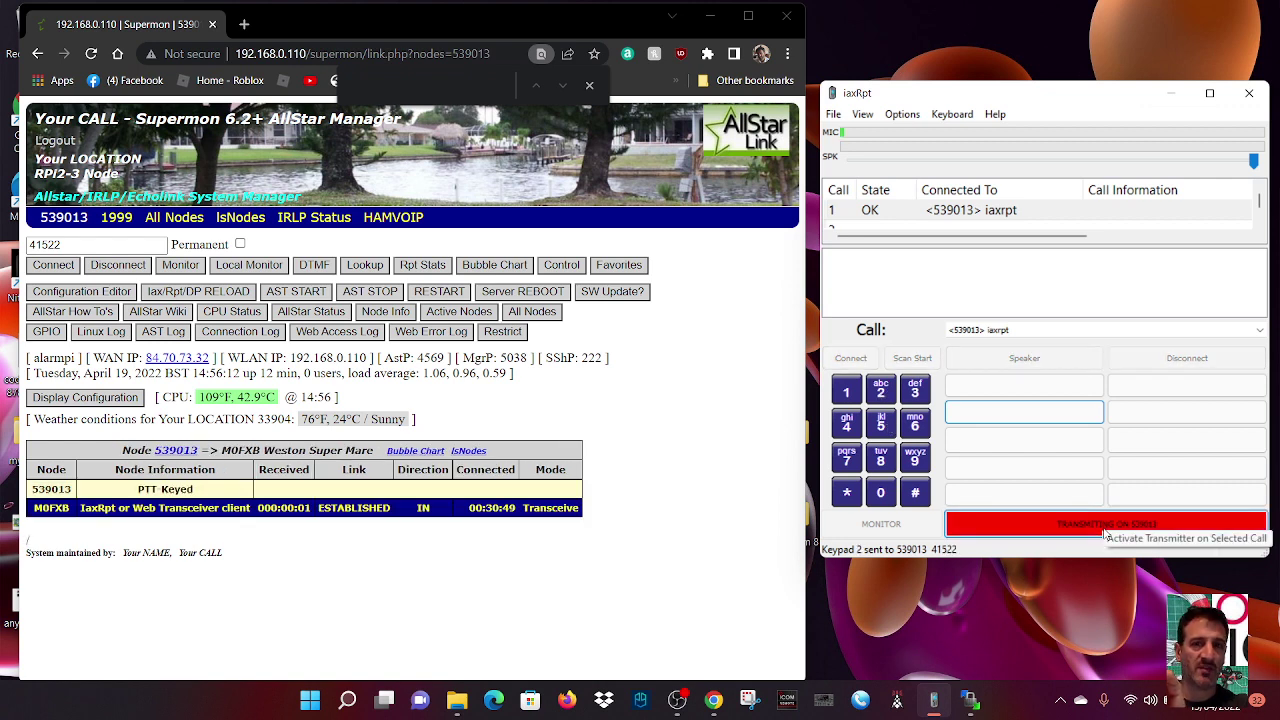
{"action": "left_click", "coordinate": [1104, 533]}
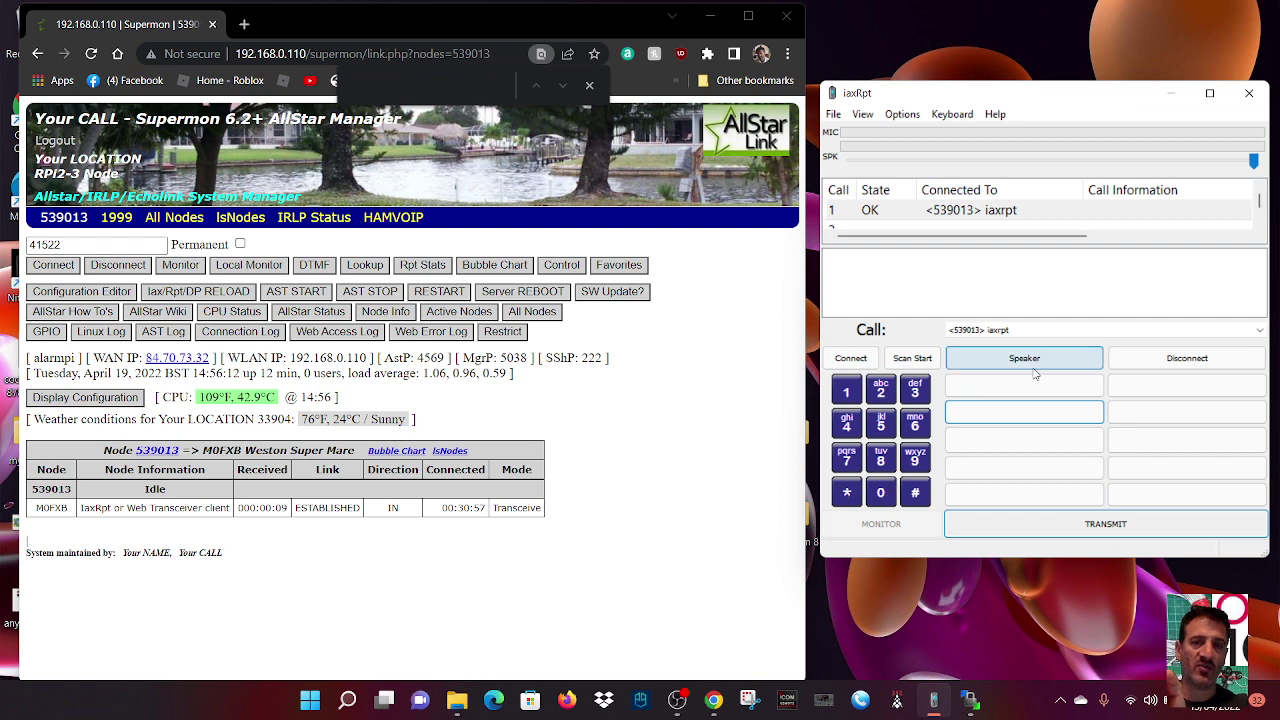
- Try to link from iaxRpt by sending *41522 as keypad tones while transmitting on 539013, and end the transmission
{"action": "left_click", "coordinate": [990, 533]}
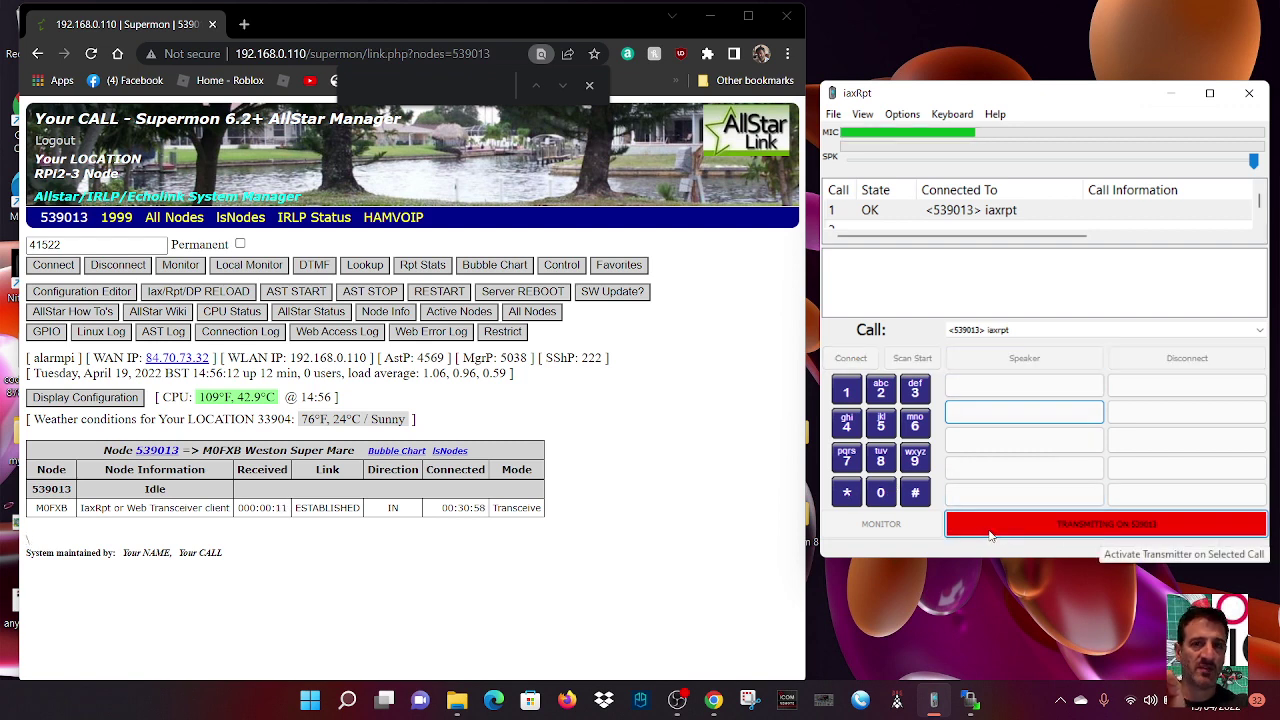
{"action": "left_click", "coordinate": [846, 492]}
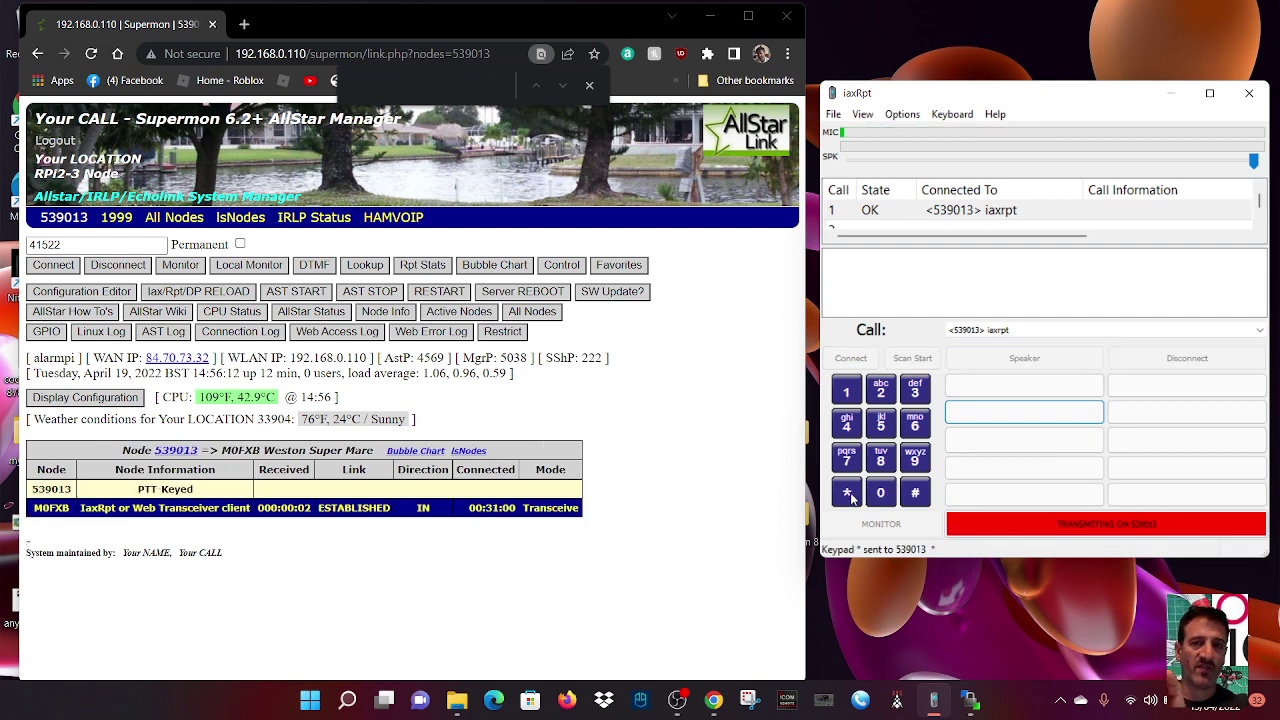
{"action": "left_click", "coordinate": [846, 425]}
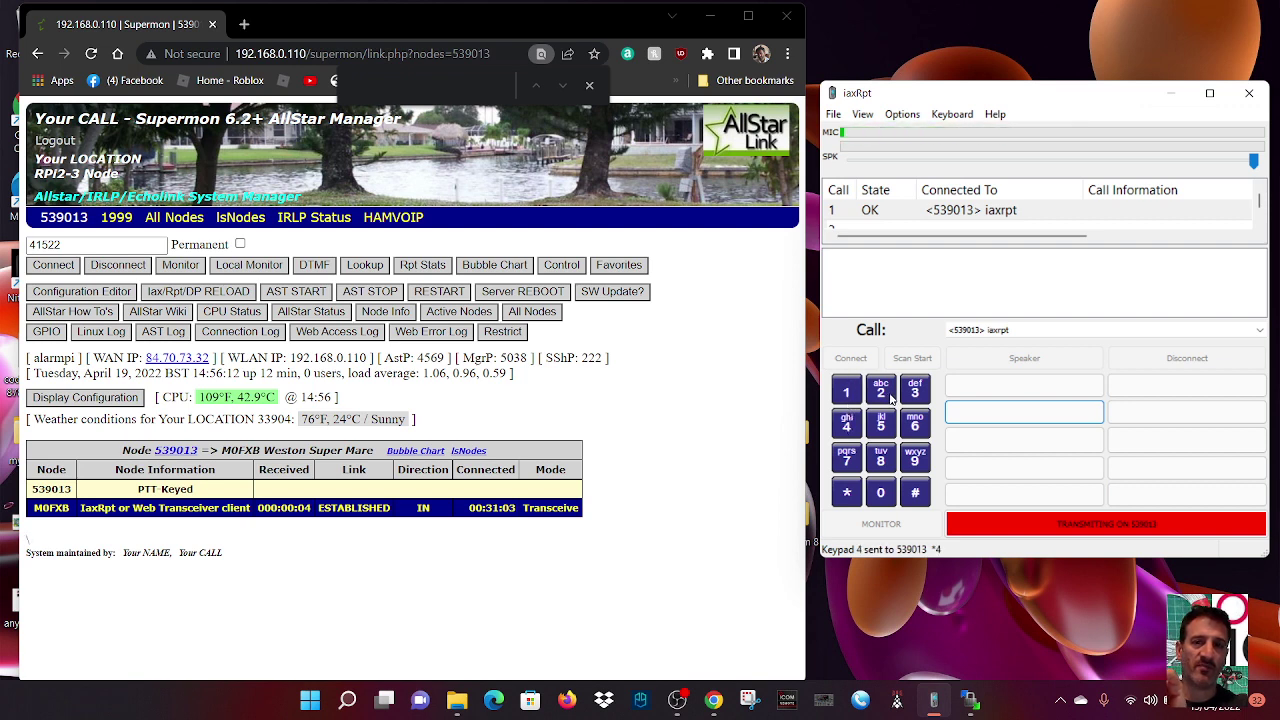
{"action": "left_click", "coordinate": [846, 392]}
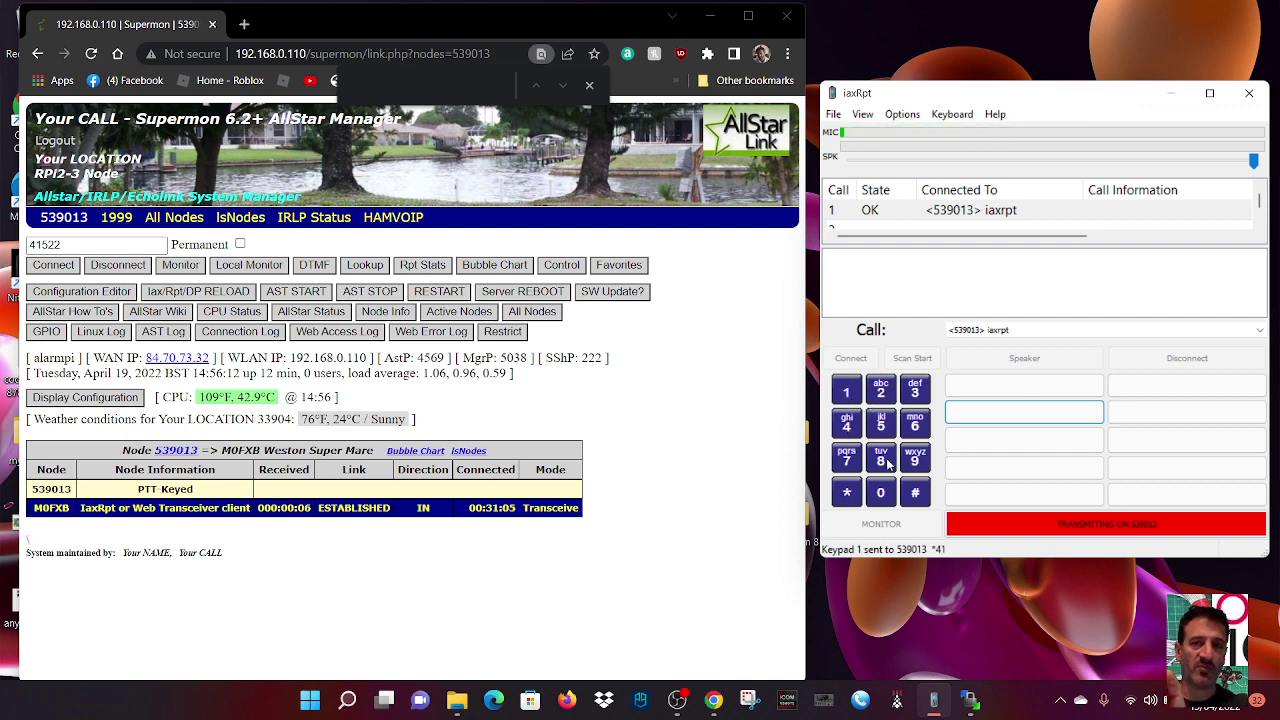
{"action": "left_click", "coordinate": [880, 390]}
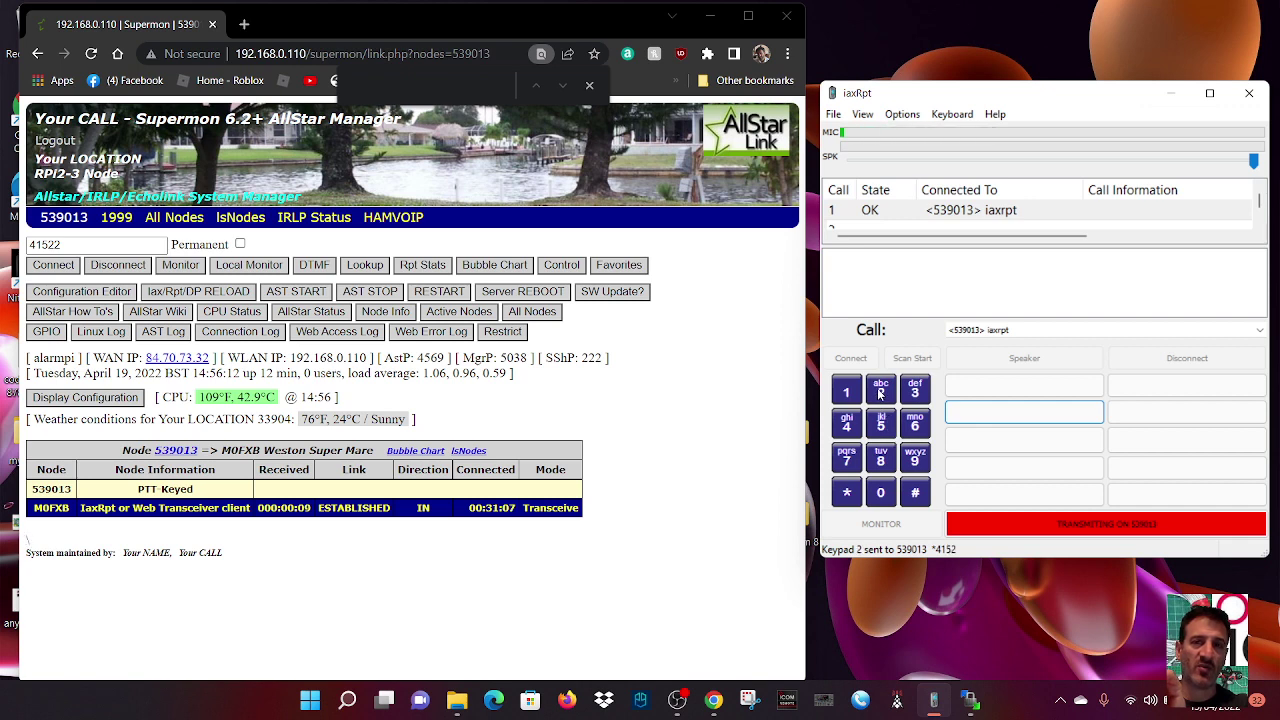
{"action": "left_click", "coordinate": [880, 390]}
{"action": "left_click", "coordinate": [1082, 526]}
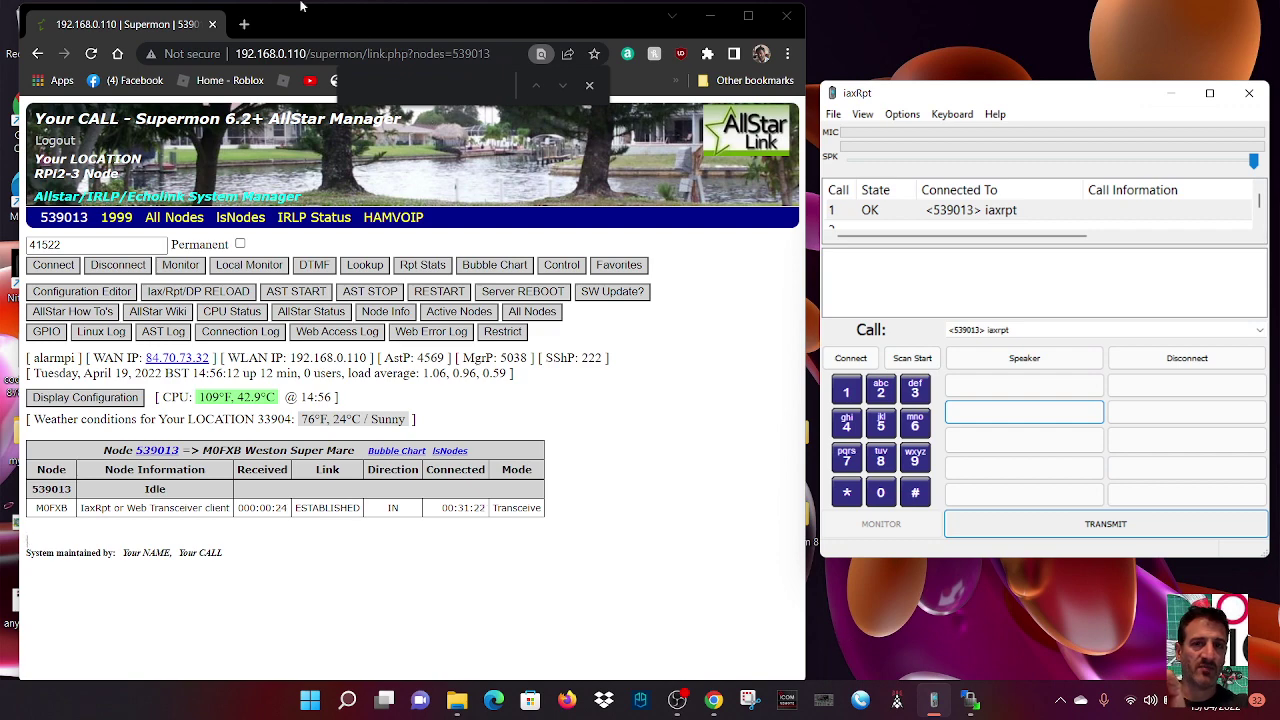
- Search for "alstarlink" in a new browser tab and open the allstarlink.org home page
{"action": "left_click", "coordinate": [249, 27]}
{"action": "type", "text": "al"}
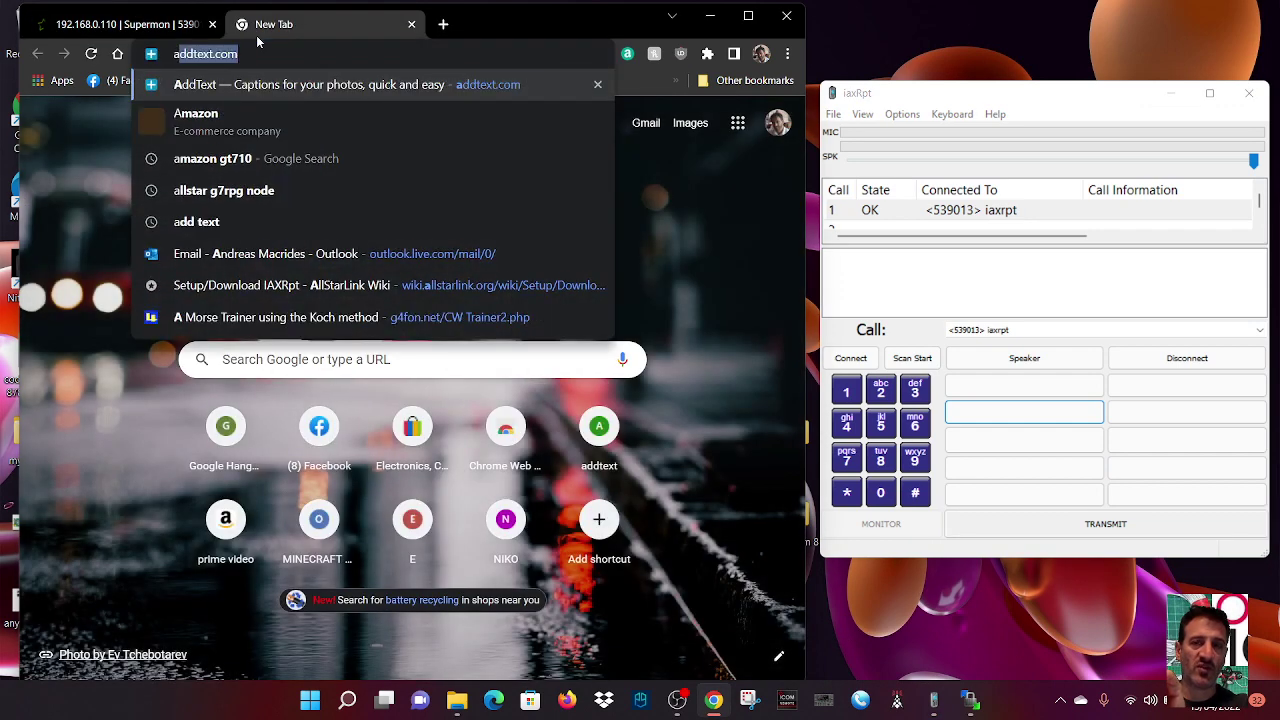
{"action": "type", "text": "star"}
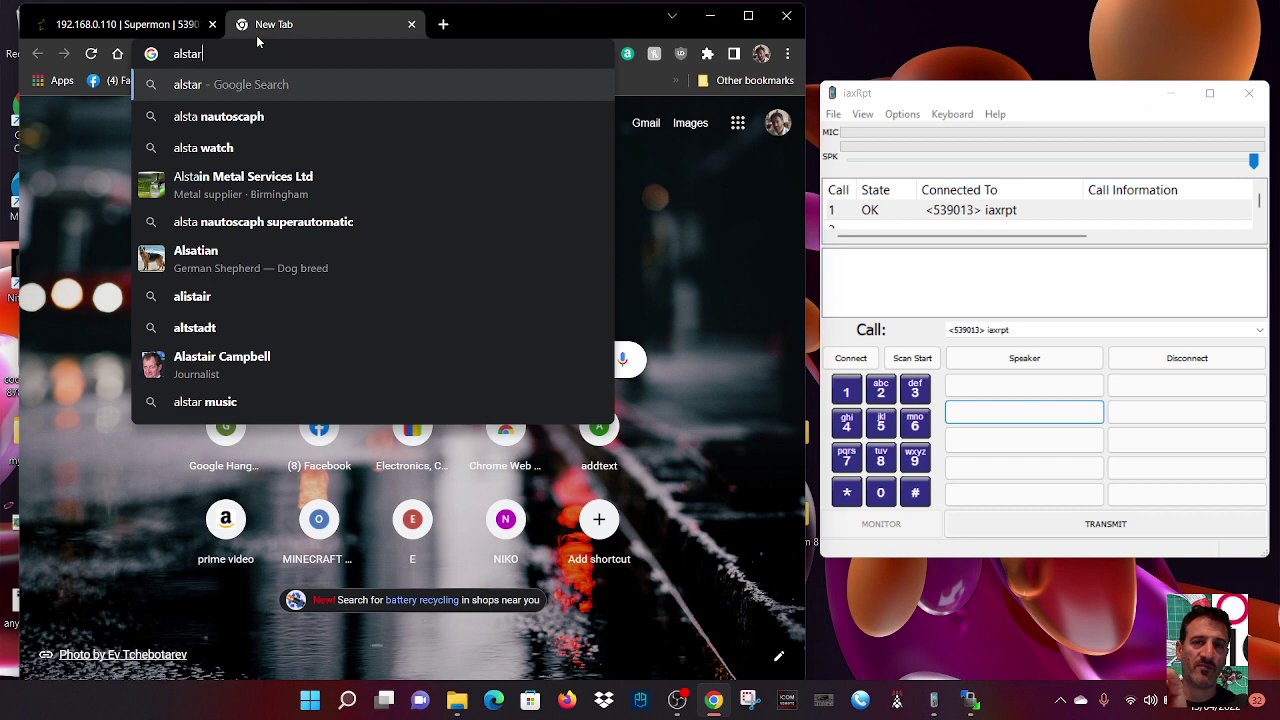
{"action": "type", "text": "link"}
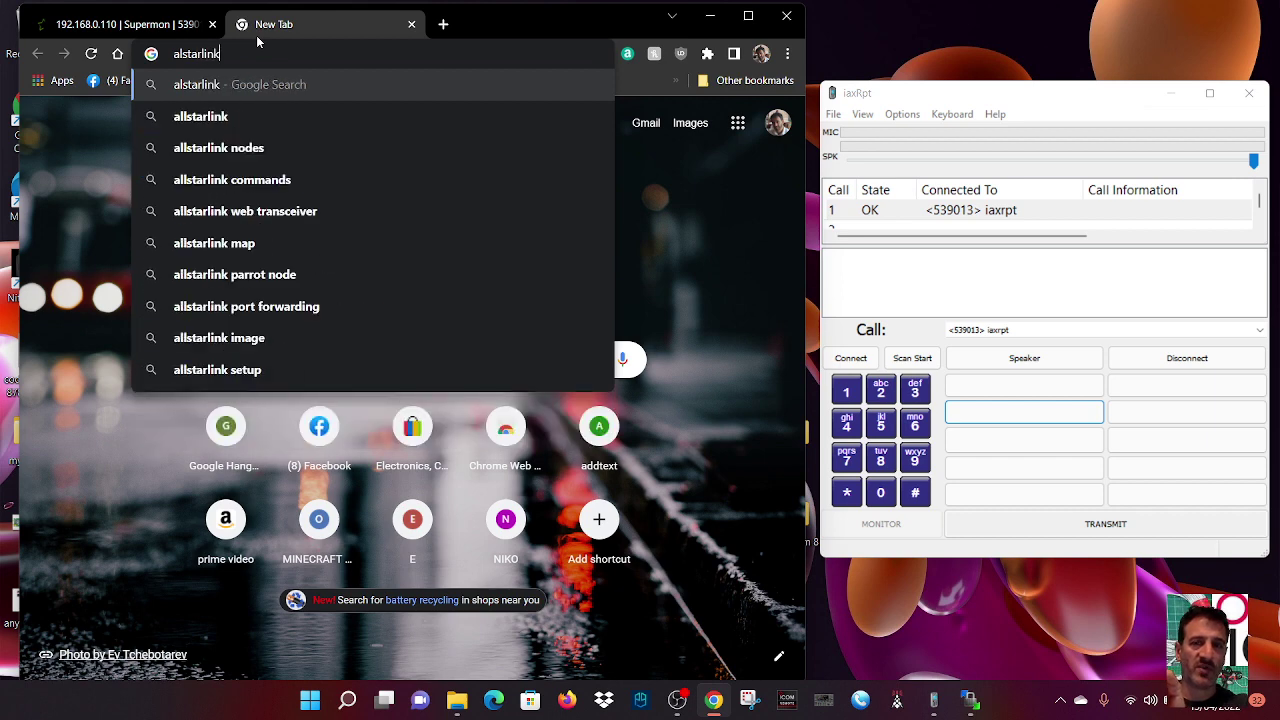
{"action": "key", "text": "Return"}
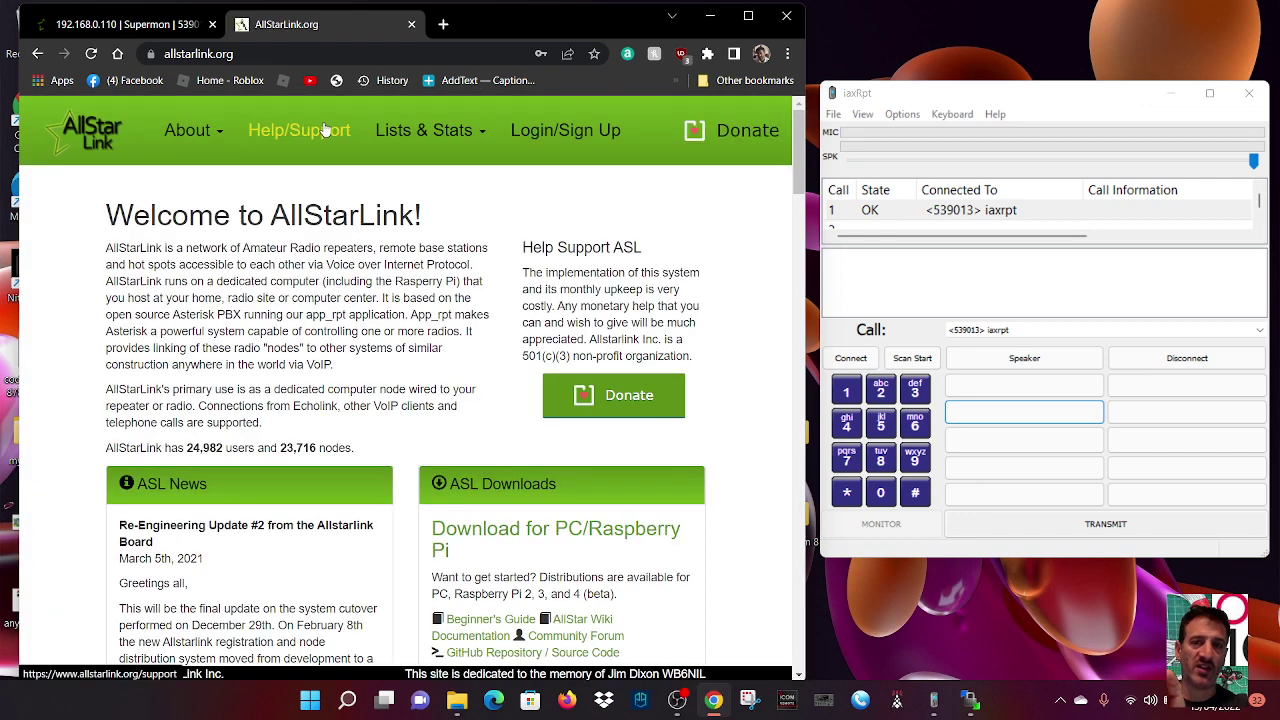
- View the AllStarLink Help & Support page and open the AllStar Node List
{"action": "left_click", "coordinate": [328, 128]}
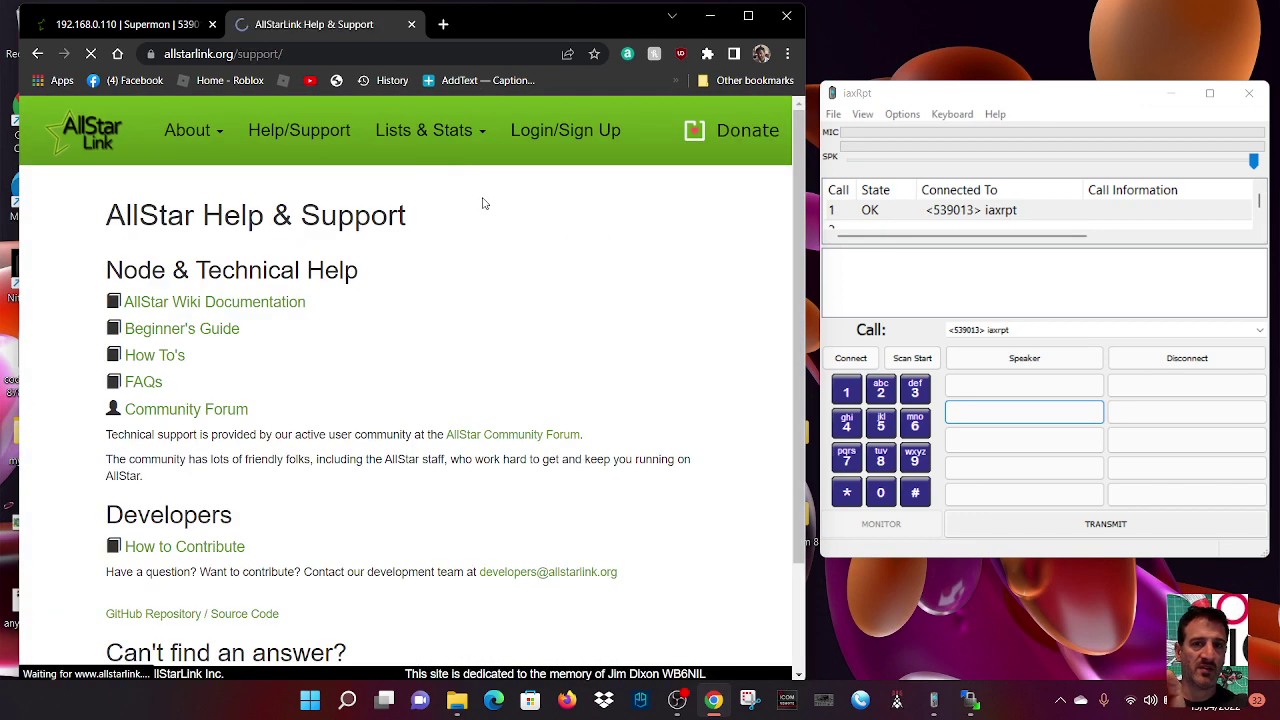
{"action": "scroll", "coordinate": [482, 203], "scroll_direction": "down", "scroll_amount": 1}
{"action": "scroll", "coordinate": [482, 203], "scroll_direction": "up", "scroll_amount": 1}
{"action": "left_click", "coordinate": [410, 138]}
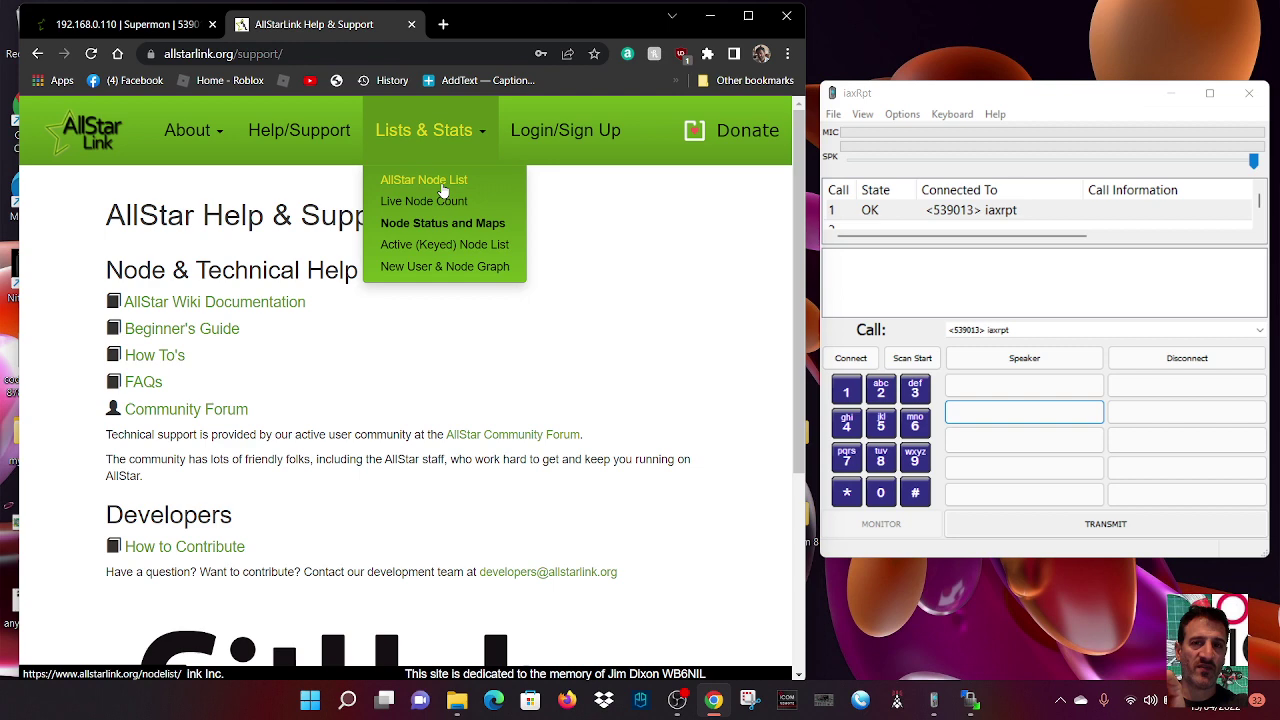
{"action": "left_click", "coordinate": [444, 185]}
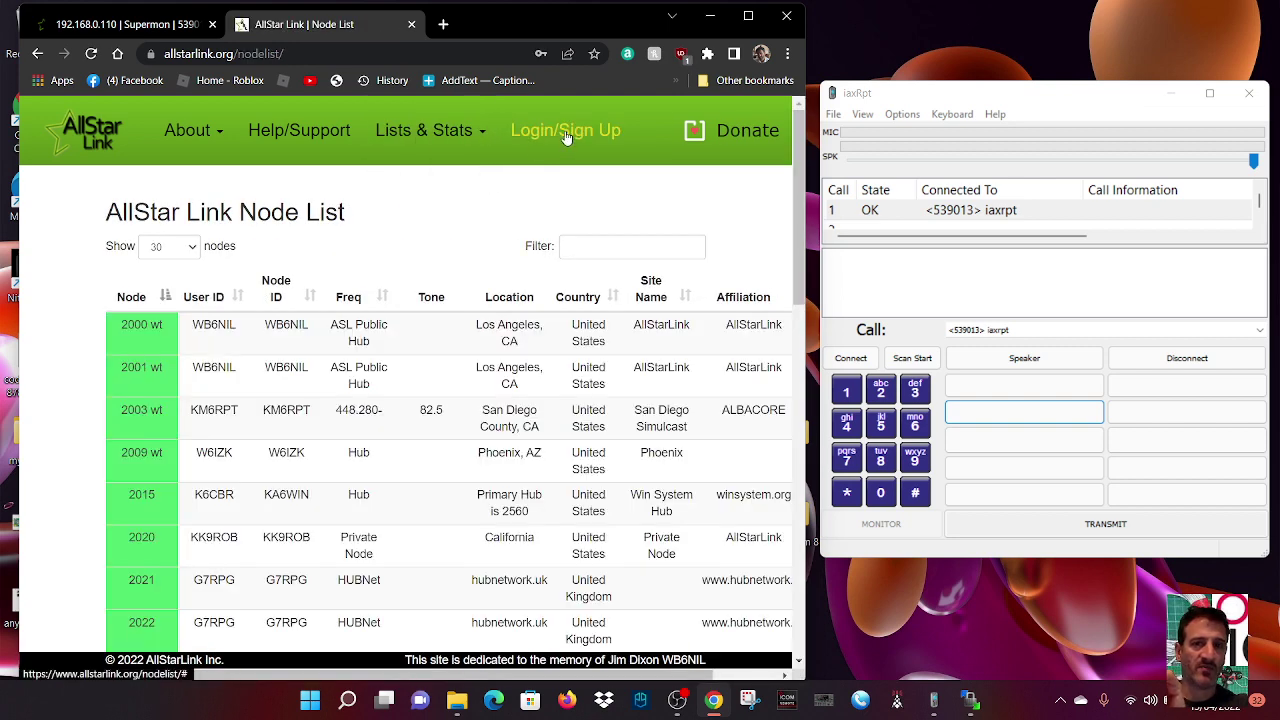
- Search for "hamvoip iaxrpt" in a new browser tab and open the hamvoip guide iaxrpt-config.pdf
{"action": "left_click", "coordinate": [454, 26]}
{"action": "type", "text": "ham"}
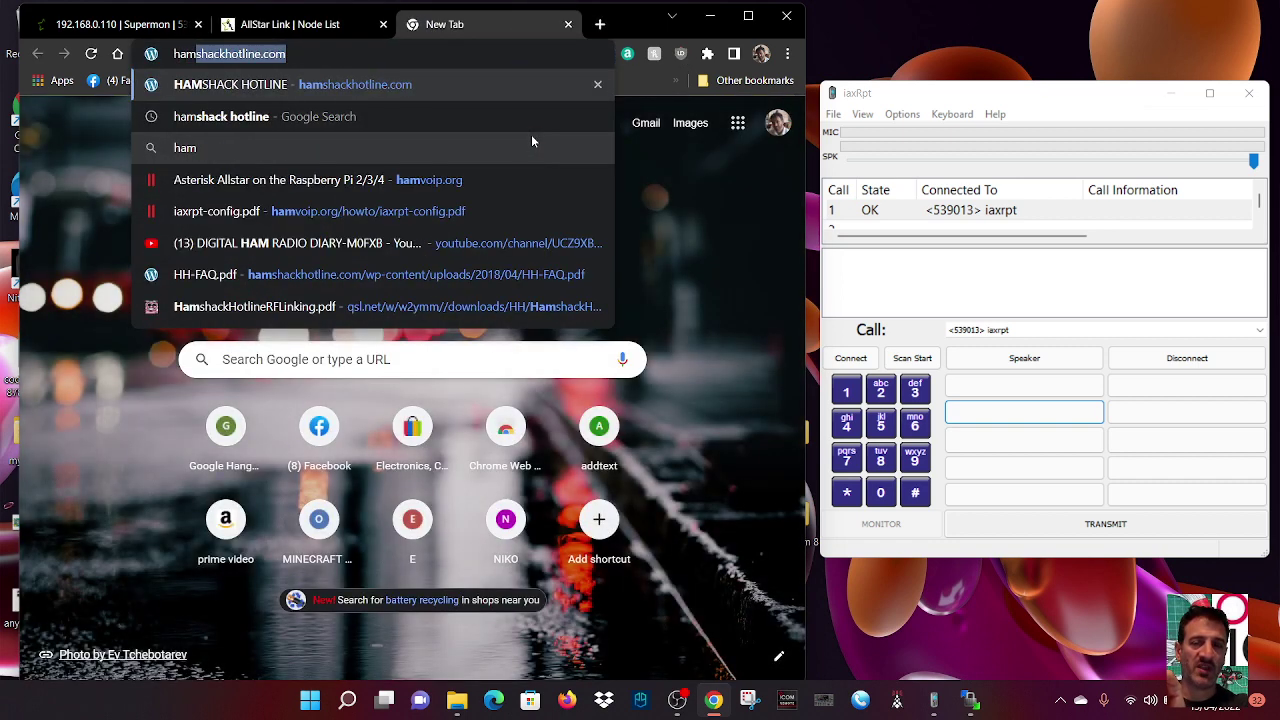
{"action": "type", "text": "voip"}
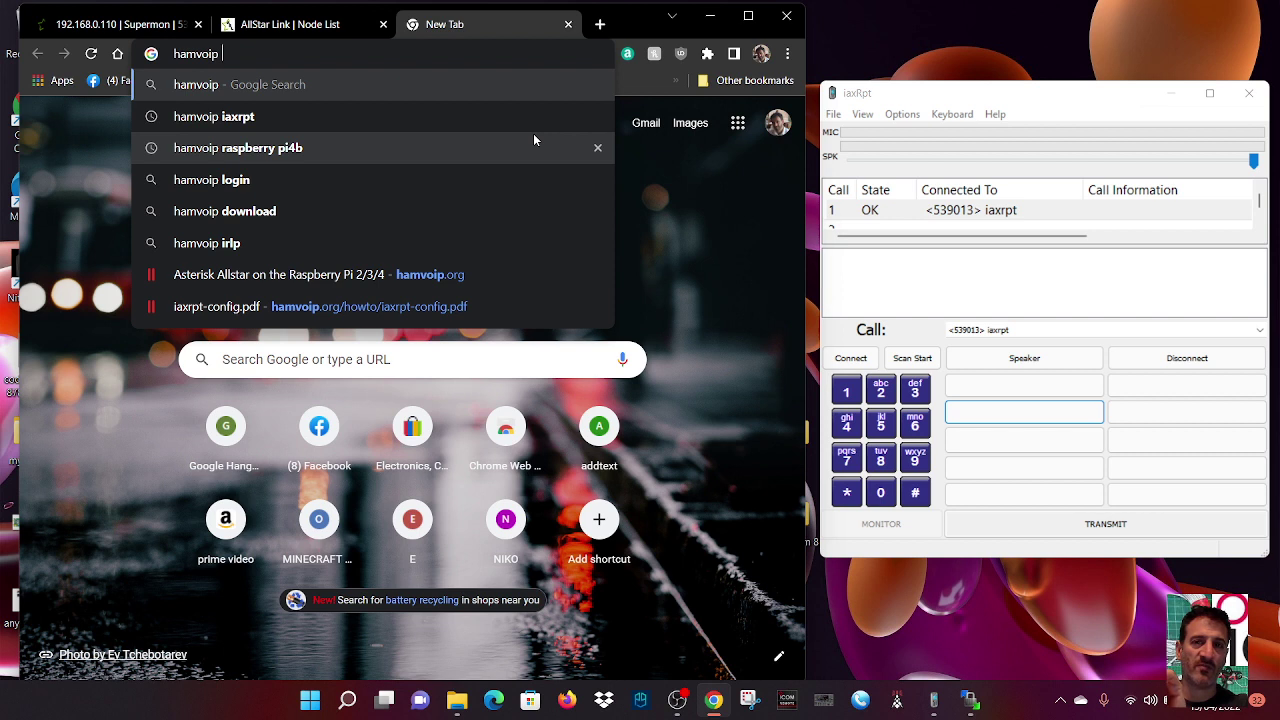
{"action": "type", "text": "iaxr"}
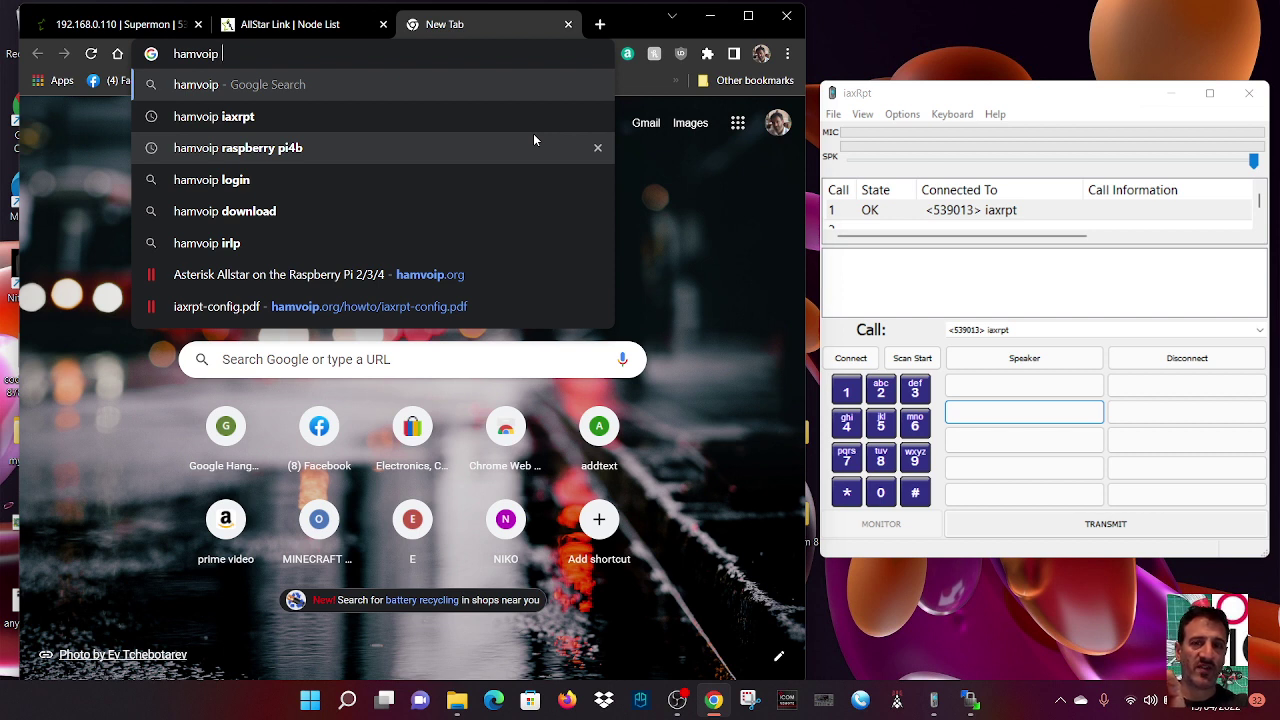
{"action": "type", "text": "pt"}
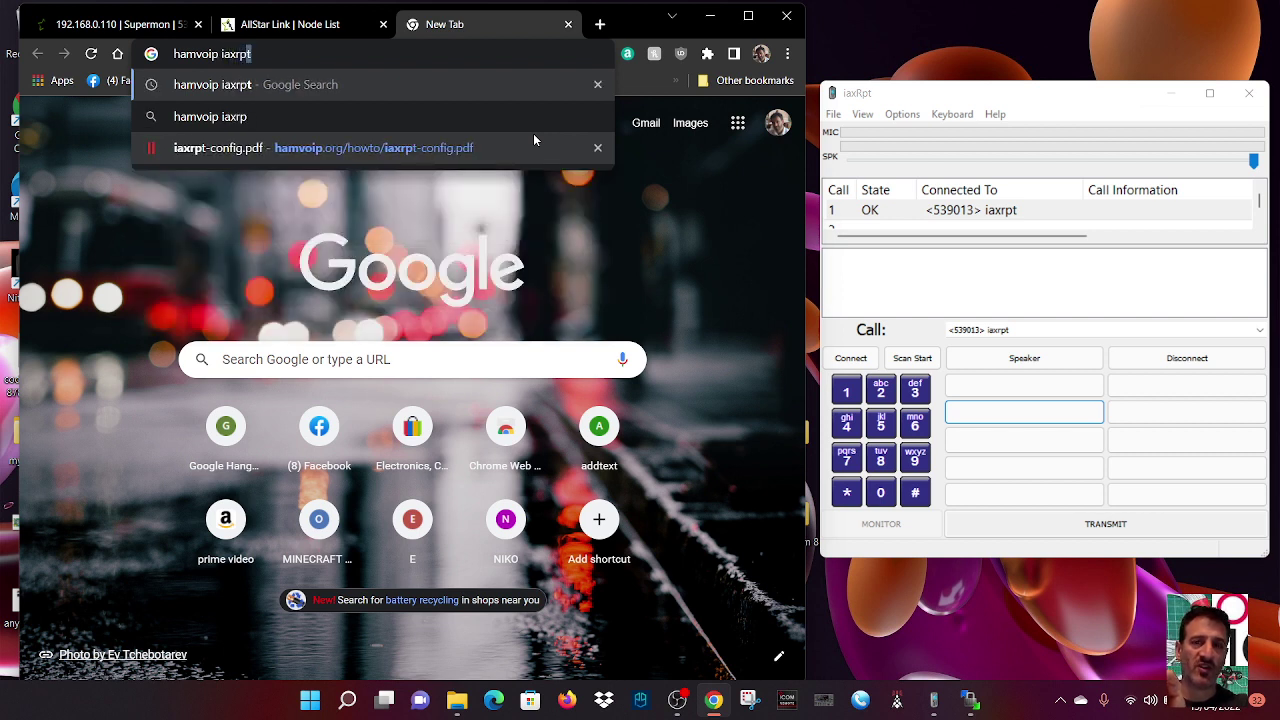
{"action": "key", "text": "Return"}
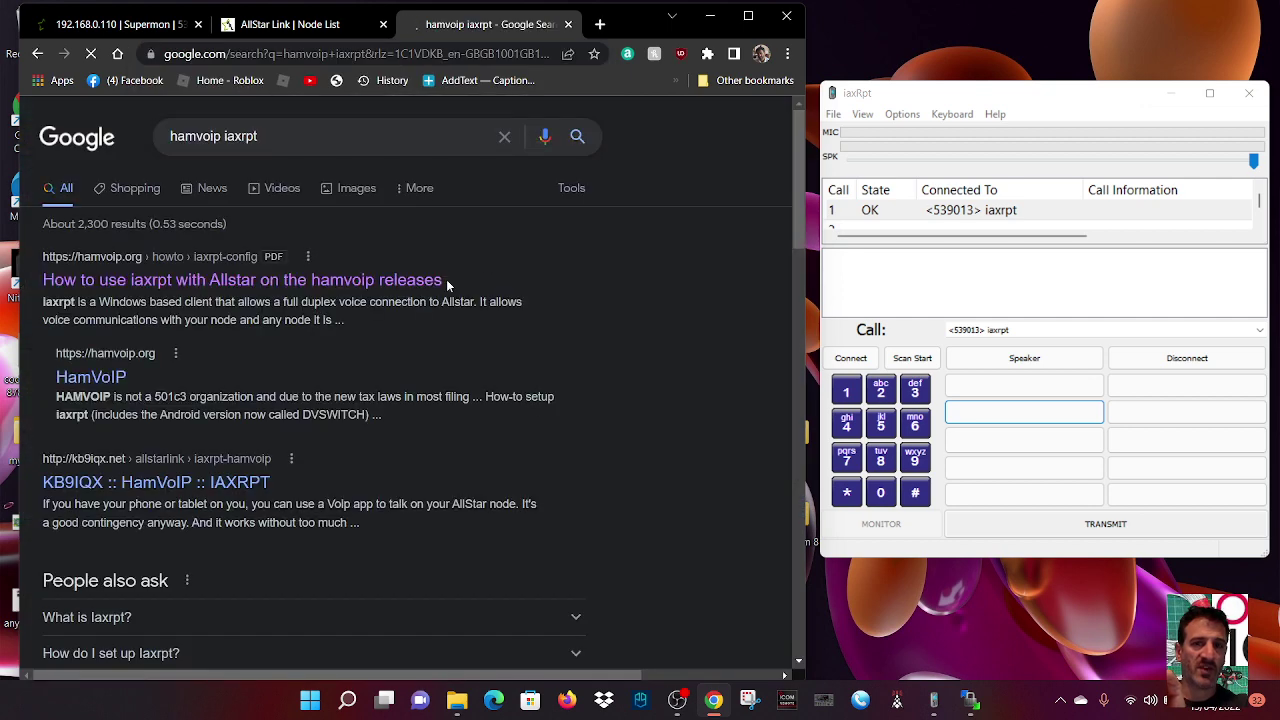
{"action": "left_click", "coordinate": [266, 284]}
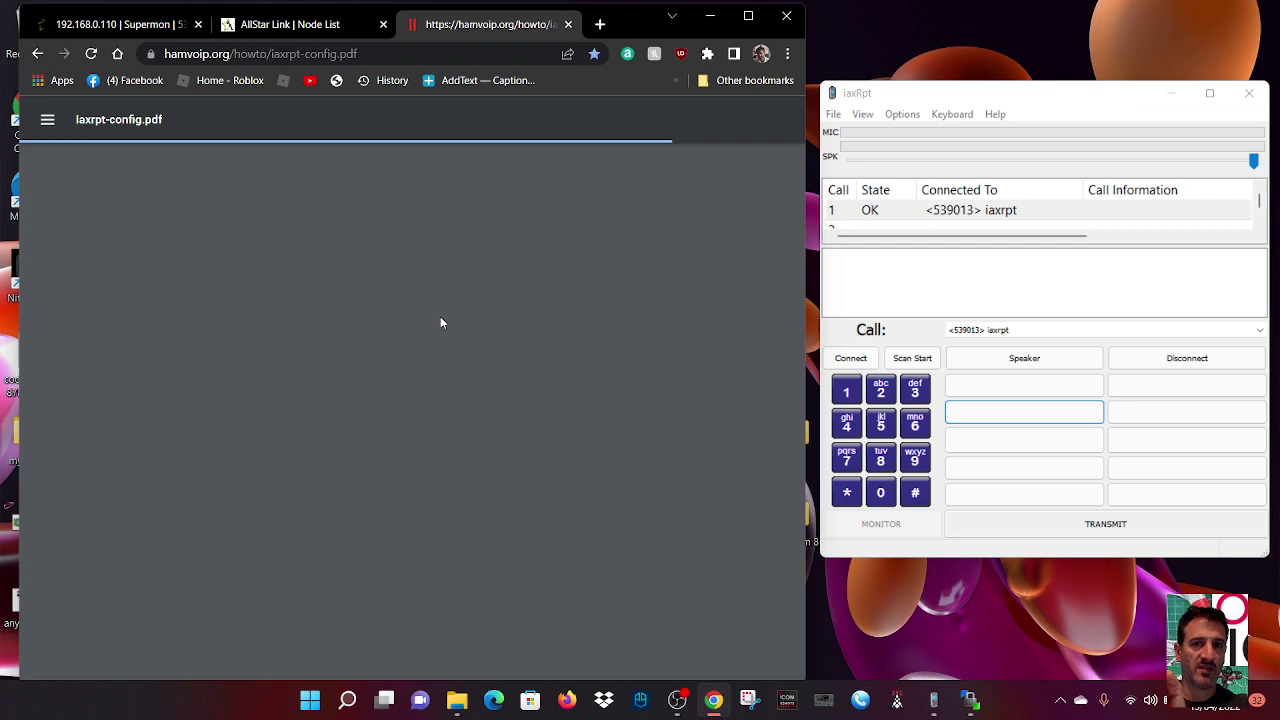
- Examine the guide's iaxrpt download links, the [iaxrpt] stanza for iax.conf and the [radio-iaxrpt] code for extensions.conf
{"action": "scroll", "coordinate": [521, 405], "scroll_direction": "down", "scroll_amount": 3}
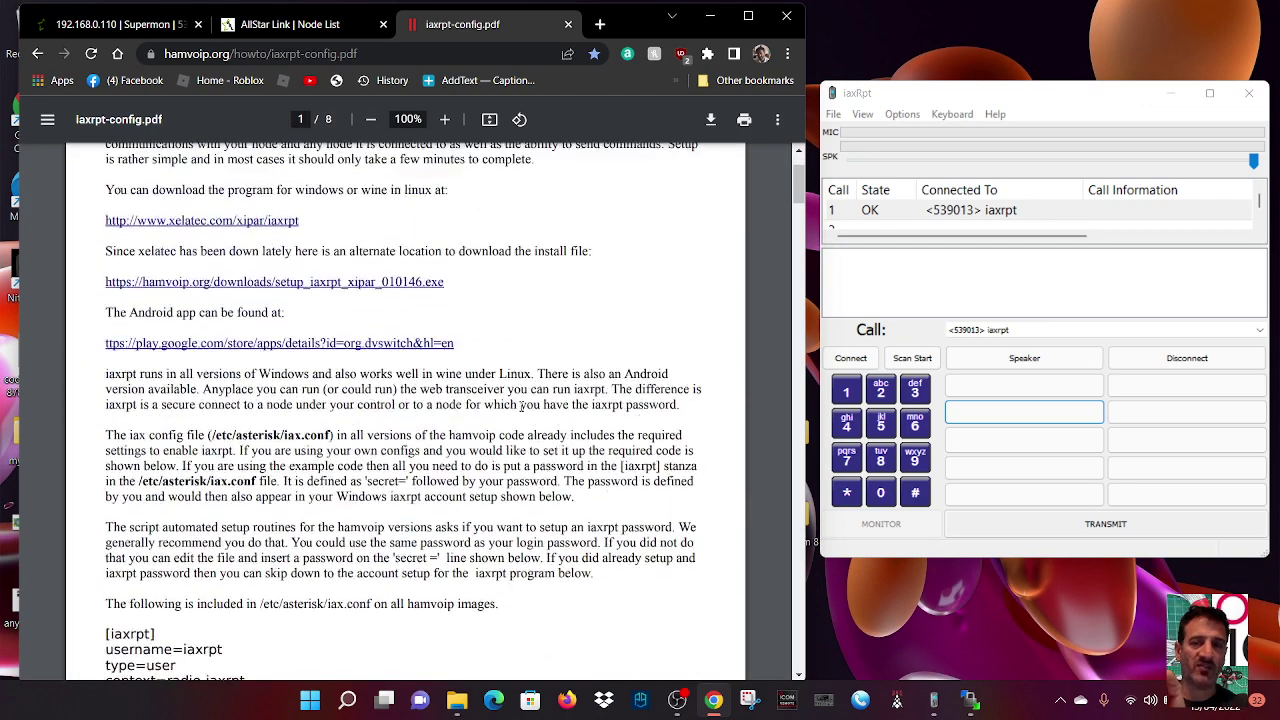
{"action": "scroll", "coordinate": [437, 405], "scroll_direction": "up", "scroll_amount": 2}
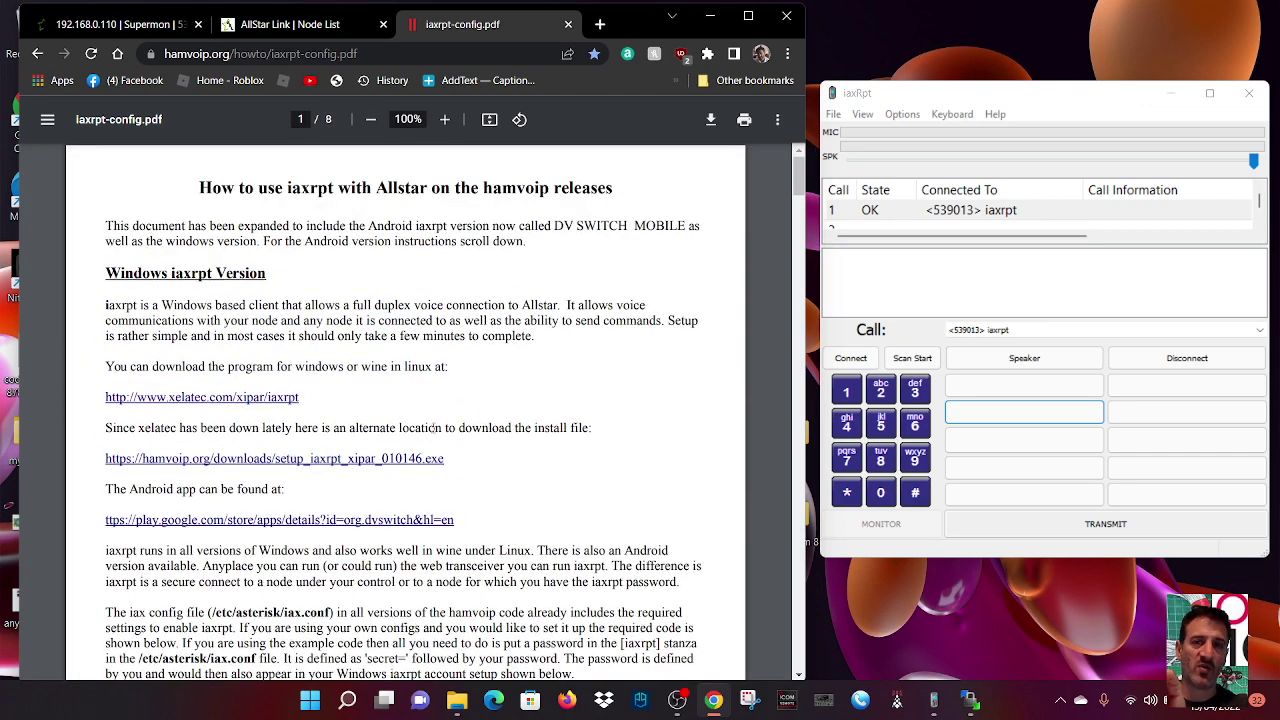
{"action": "scroll", "coordinate": [443, 418], "scroll_direction": "down", "scroll_amount": 15}
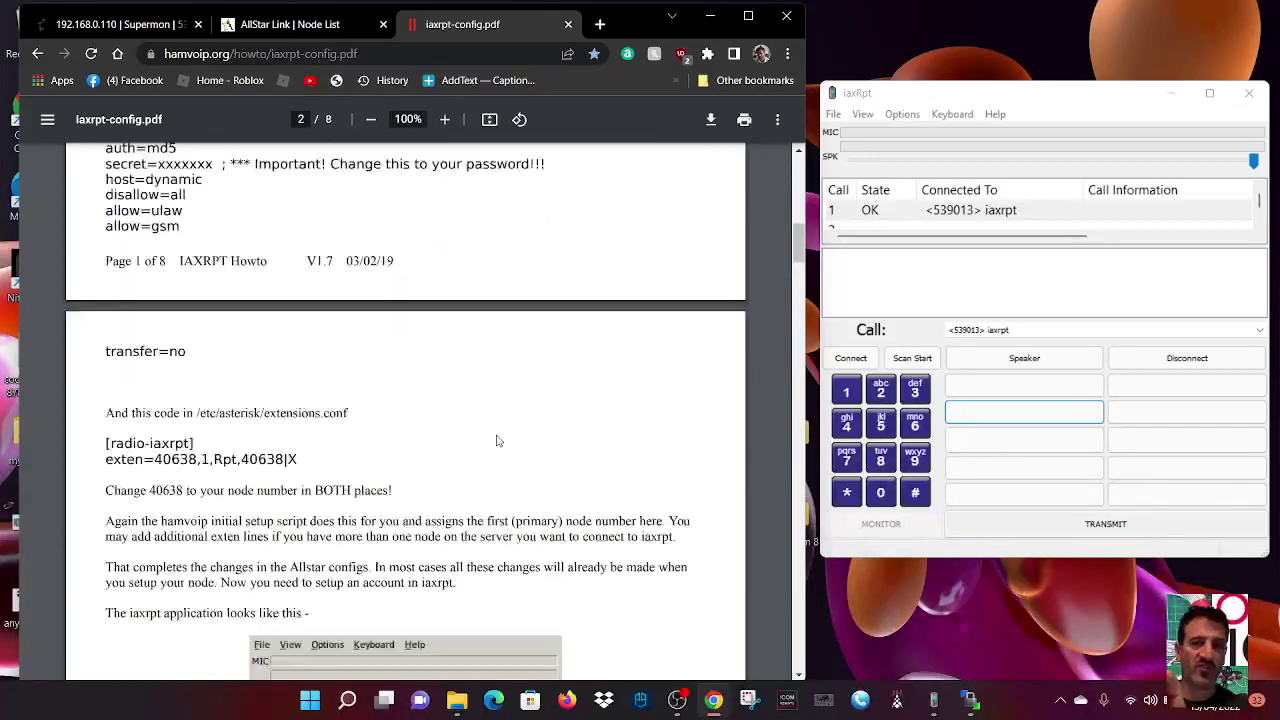
{"action": "scroll", "coordinate": [520, 447], "scroll_direction": "up", "scroll_amount": 3}
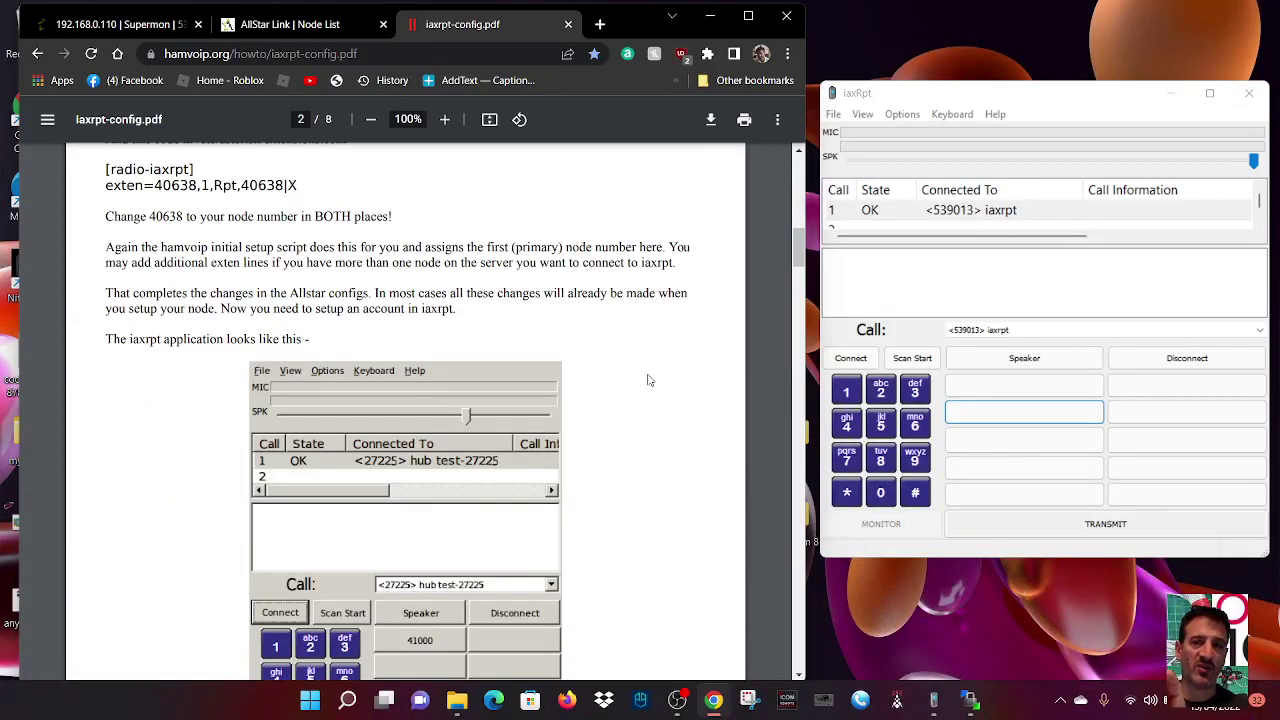
{"action": "scroll", "coordinate": [647, 378], "scroll_direction": "down", "scroll_amount": 2}
{"action": "scroll", "coordinate": [645, 385], "scroll_direction": "up", "scroll_amount": 3}
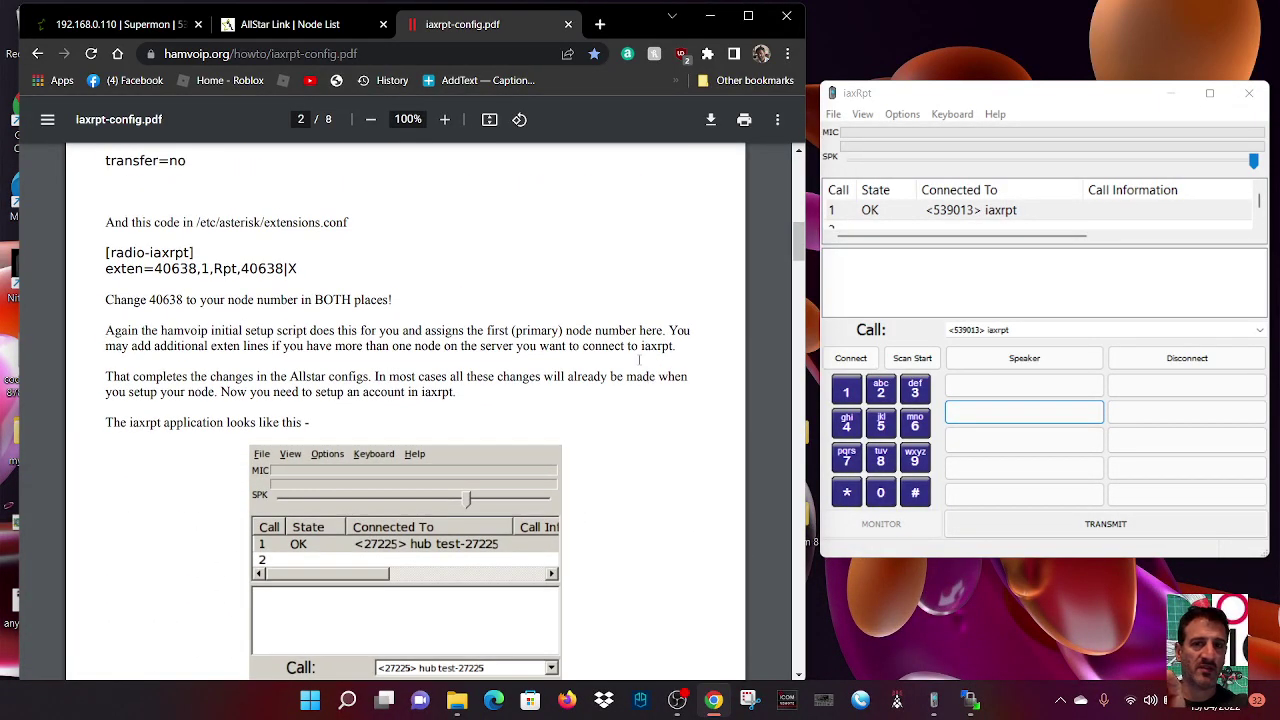
- Examine the guide's sections on iaxrpt account setup, audio device settings, Windows preferences and CallerID
{"action": "scroll", "coordinate": [478, 420], "scroll_direction": "down", "scroll_amount": 5}
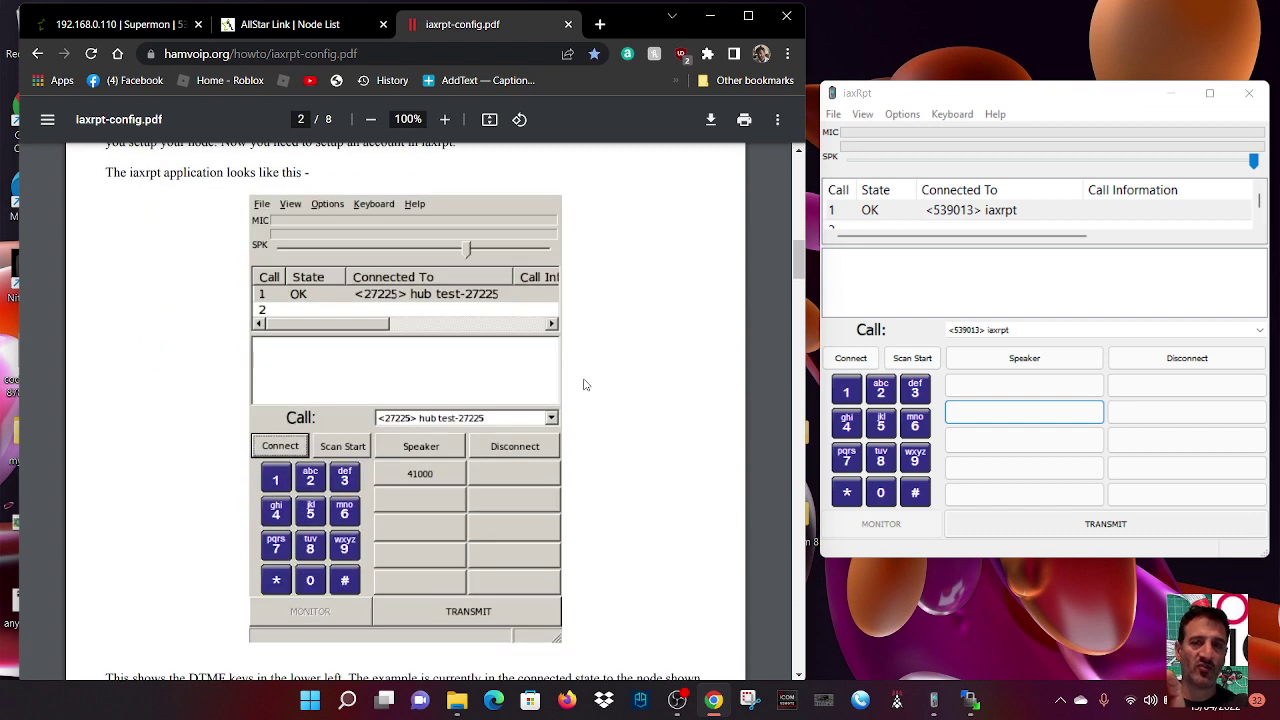
{"action": "scroll", "coordinate": [585, 385], "scroll_direction": "down", "scroll_amount": 10}
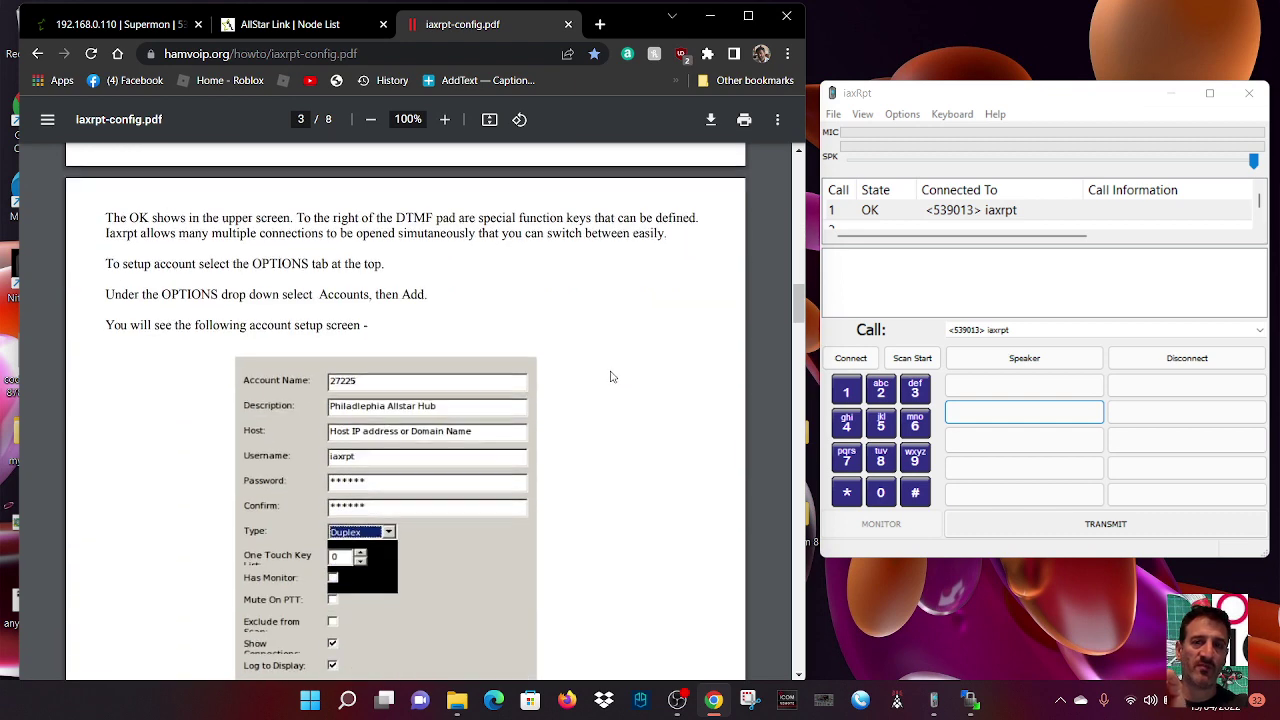
{"action": "scroll", "coordinate": [612, 377], "scroll_direction": "down", "scroll_amount": 8}
{"action": "scroll", "coordinate": [450, 410], "scroll_direction": "up", "scroll_amount": 5}
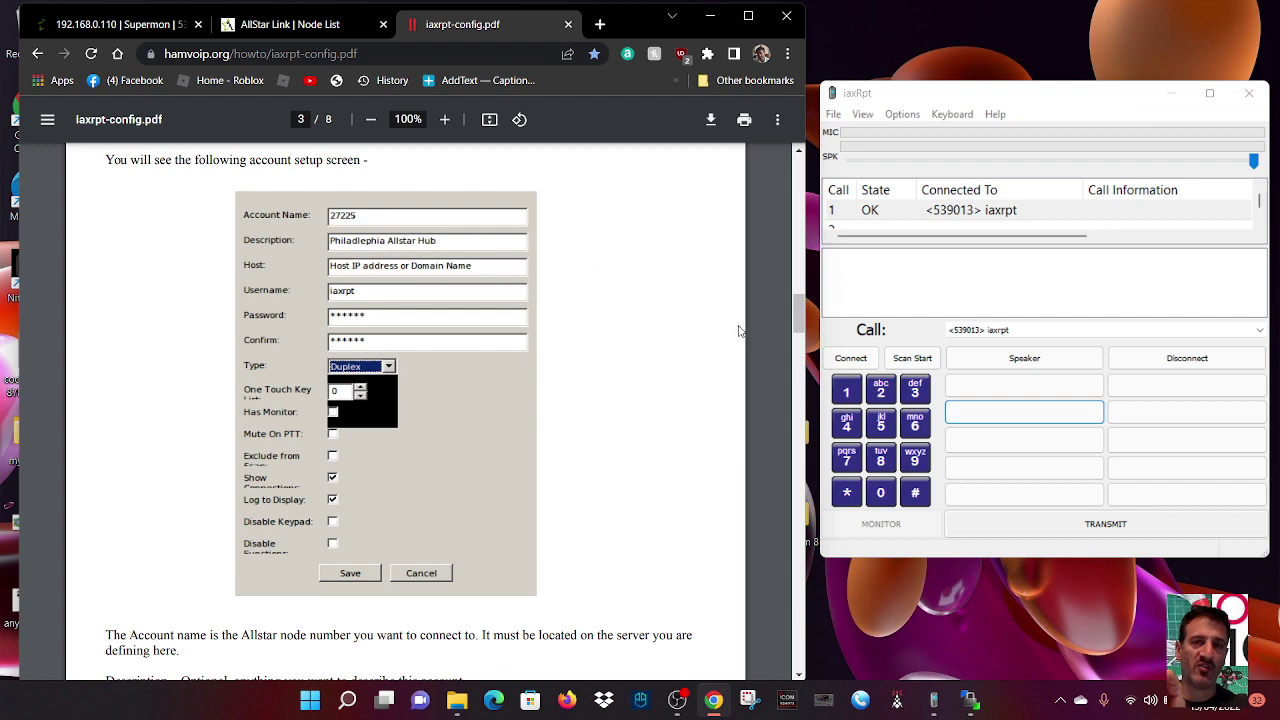
{"action": "scroll", "coordinate": [652, 305], "scroll_direction": "down", "scroll_amount": 3}
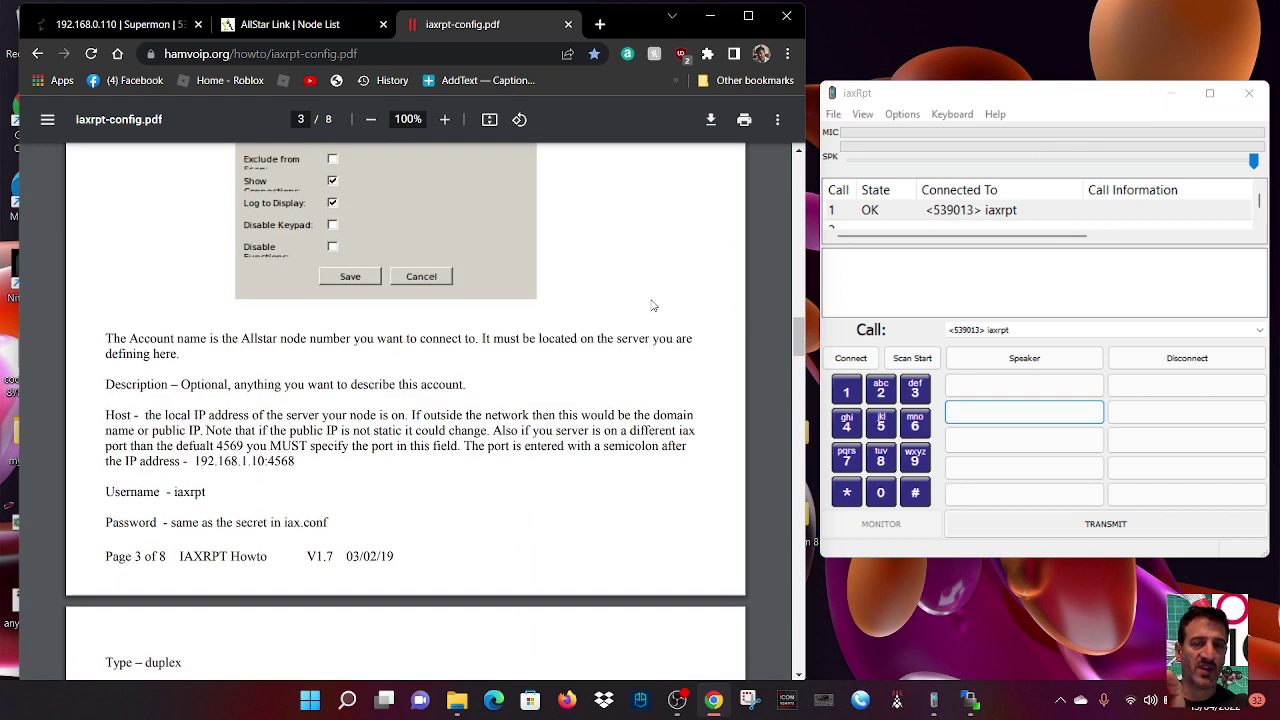
{"action": "scroll", "coordinate": [652, 300], "scroll_direction": "down", "scroll_amount": 5}
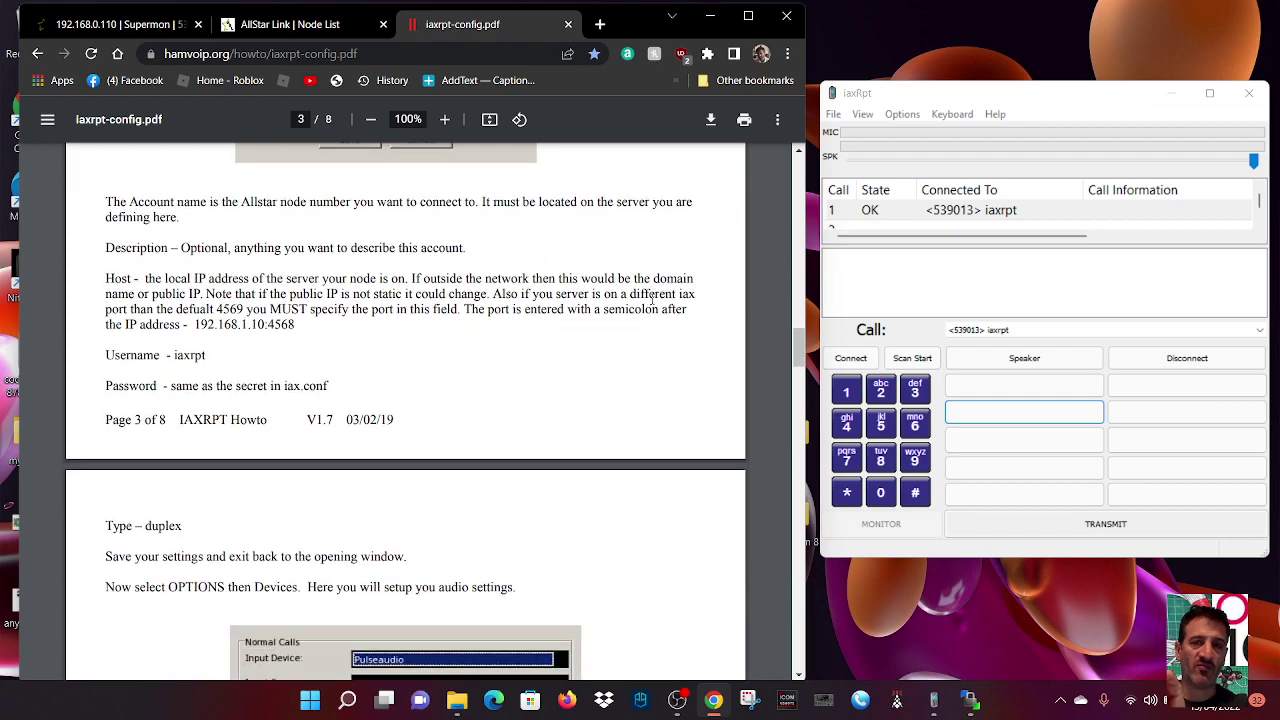
{"action": "scroll", "coordinate": [651, 299], "scroll_direction": "down", "scroll_amount": 8}
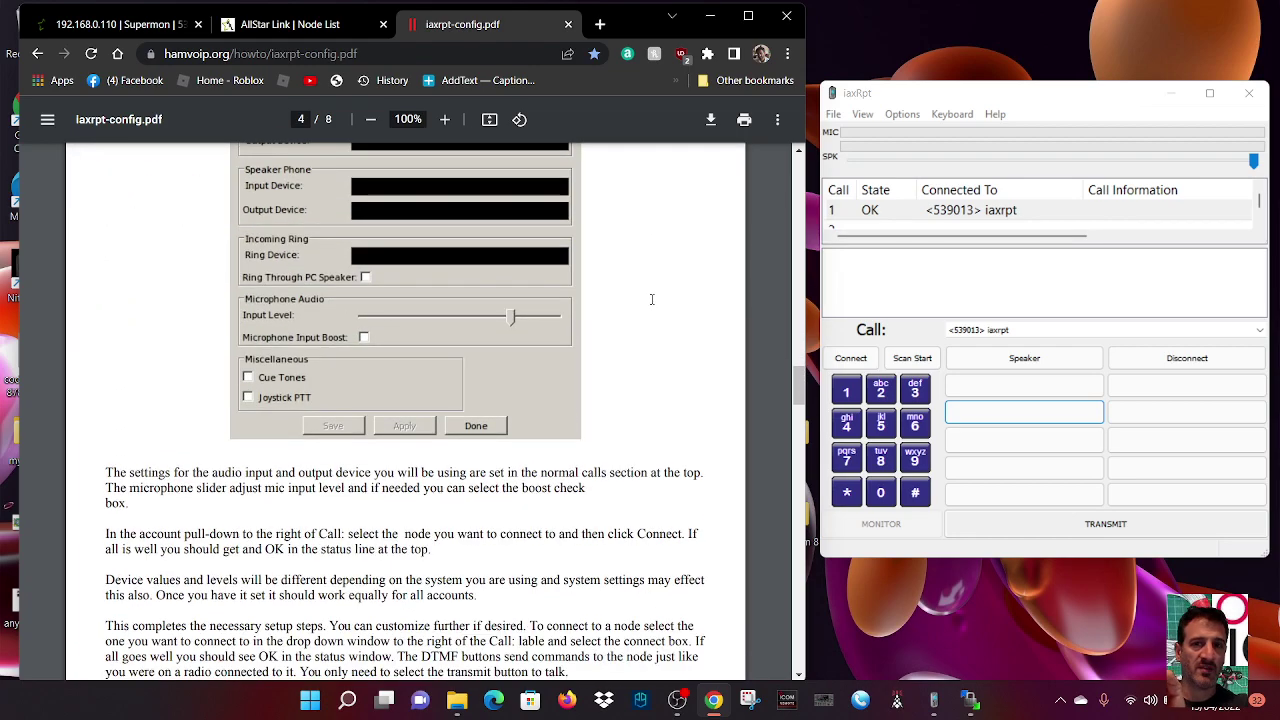
{"action": "scroll", "coordinate": [652, 304], "scroll_direction": "down", "scroll_amount": 5}
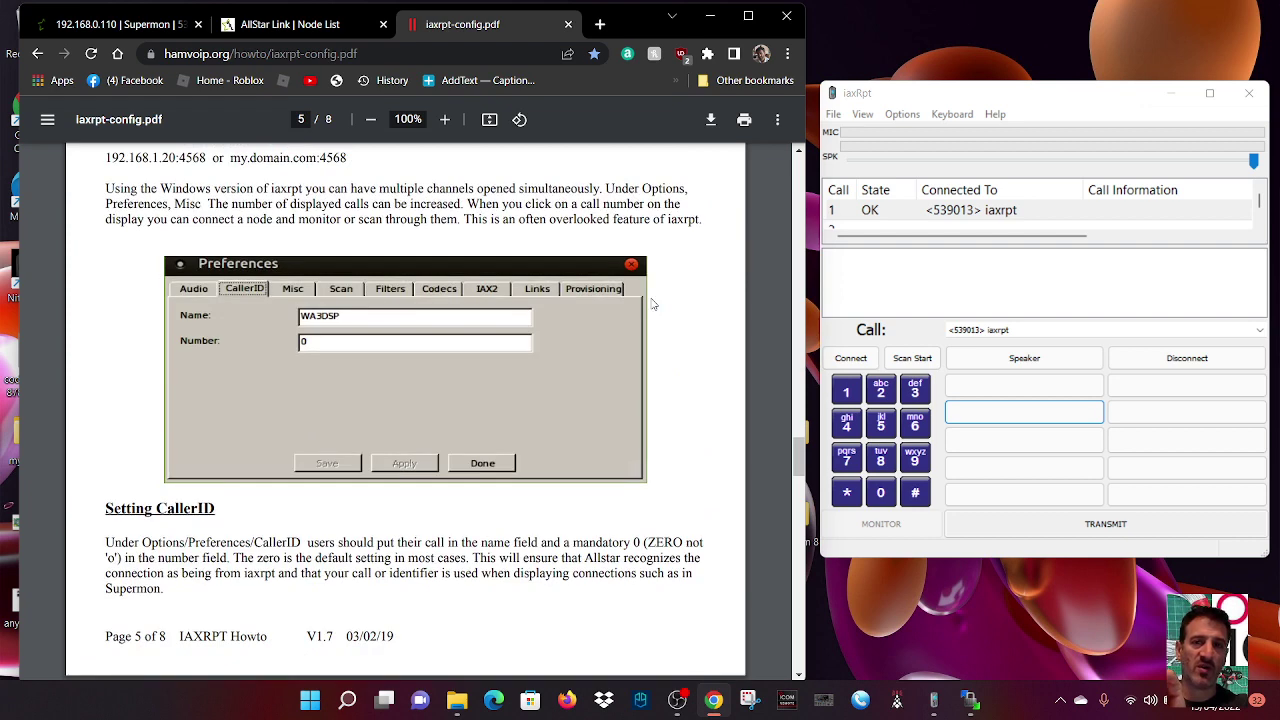
{"action": "scroll", "coordinate": [652, 303], "scroll_direction": "down", "scroll_amount": 5}
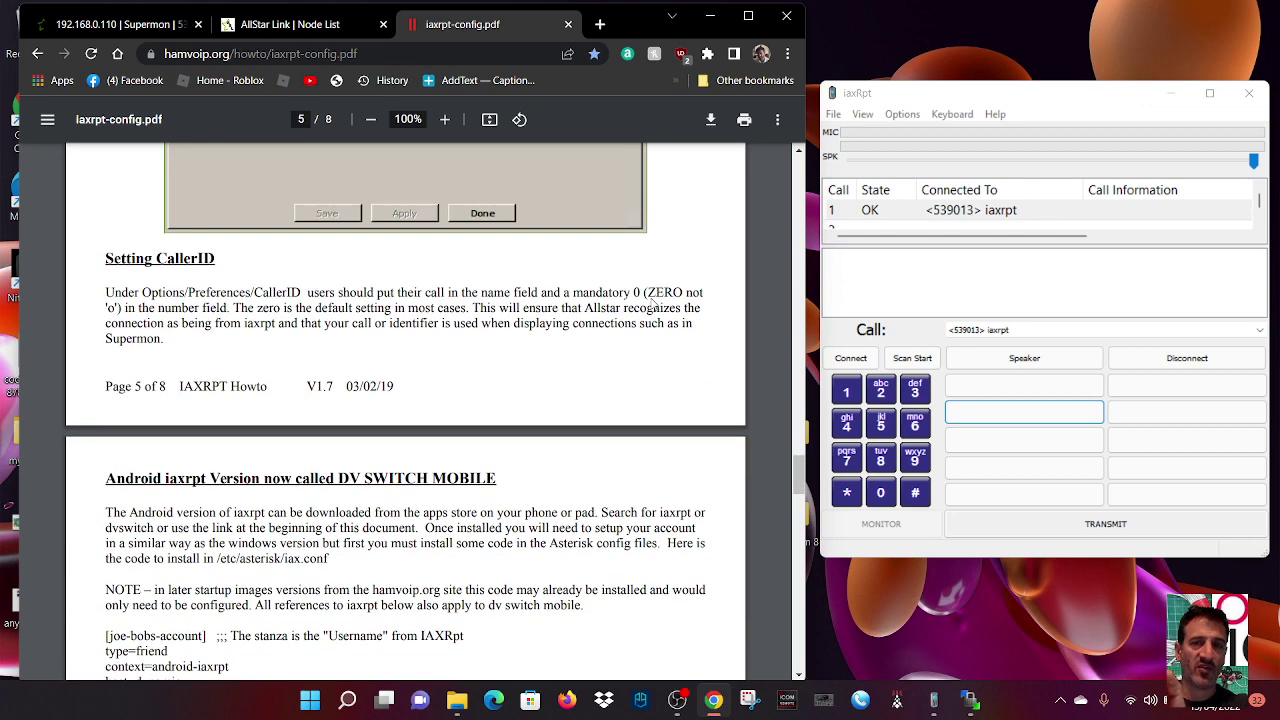
- Examine the guide's Android DV Switch Mobile section, covering the iax.conf and extensions.conf stanzas, account entry page and dialer screen
{"action": "scroll", "coordinate": [652, 303], "scroll_direction": "down", "scroll_amount": 4}
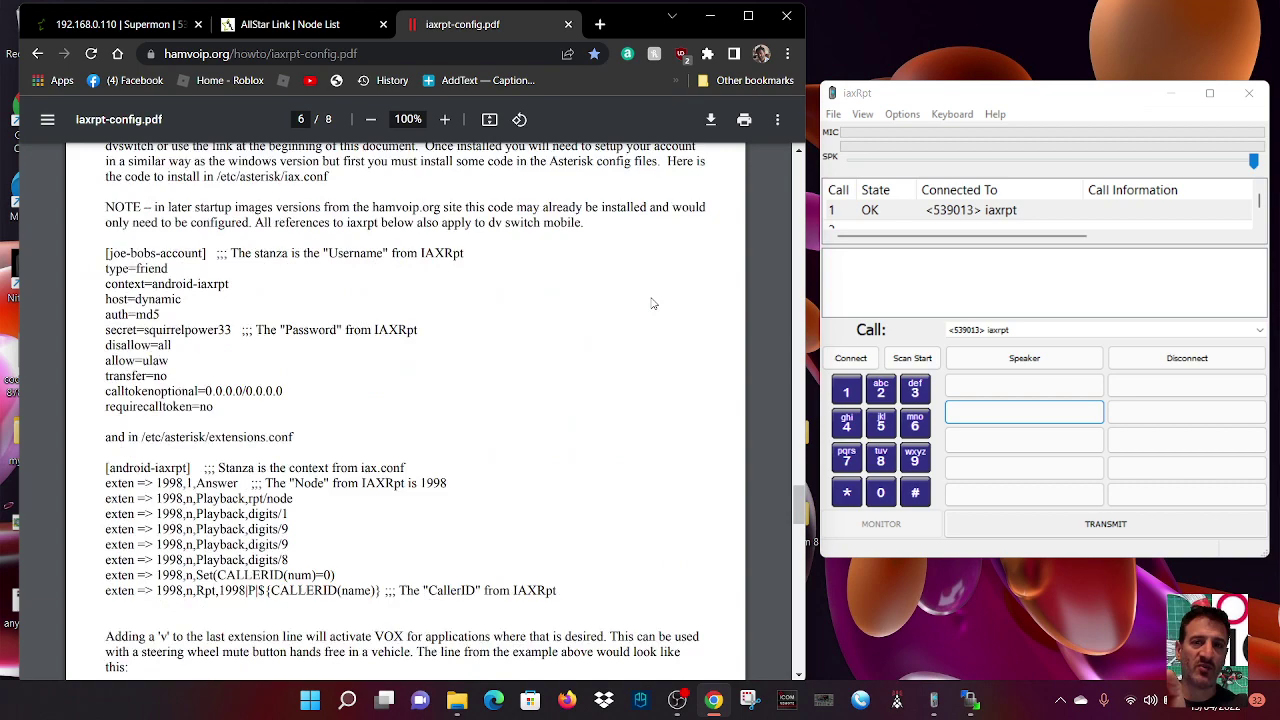
{"action": "scroll", "coordinate": [652, 303], "scroll_direction": "up", "scroll_amount": 3}
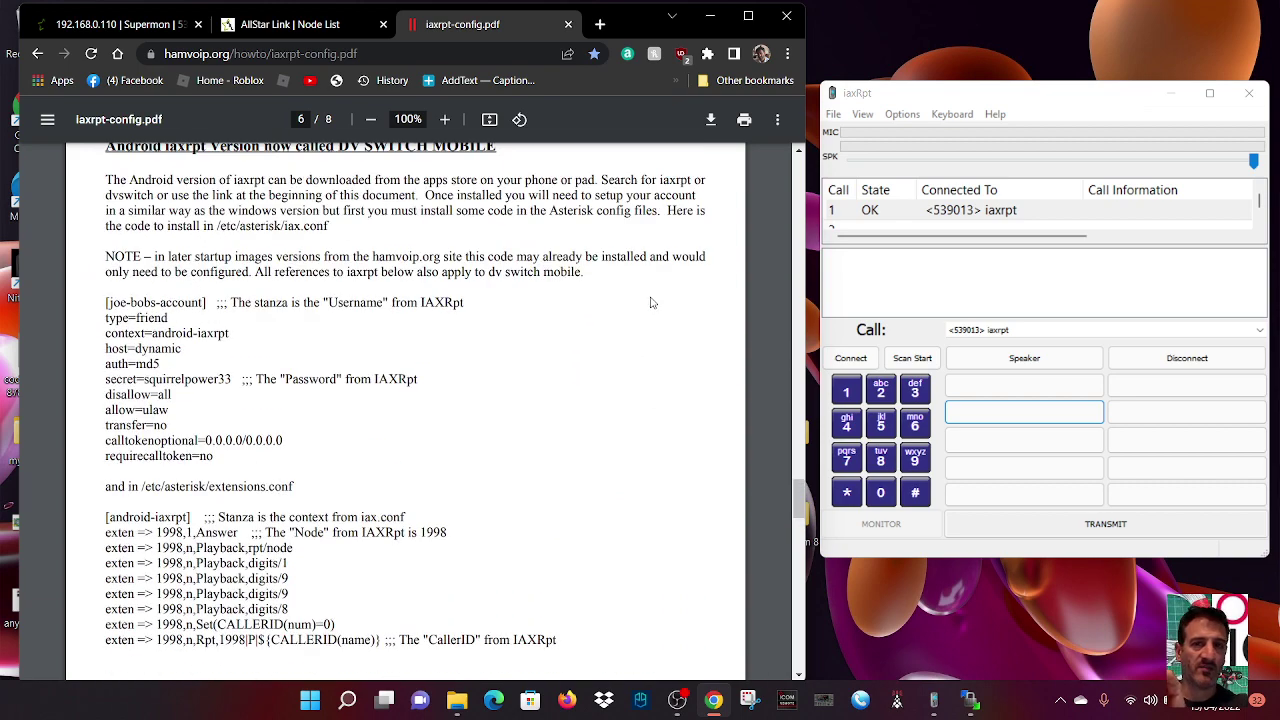
{"action": "scroll", "coordinate": [652, 303], "scroll_direction": "down", "scroll_amount": 4}
{"action": "scroll", "coordinate": [652, 303], "scroll_direction": "up", "scroll_amount": 2}
{"action": "scroll", "coordinate": [652, 303], "scroll_direction": "down", "scroll_amount": 2}
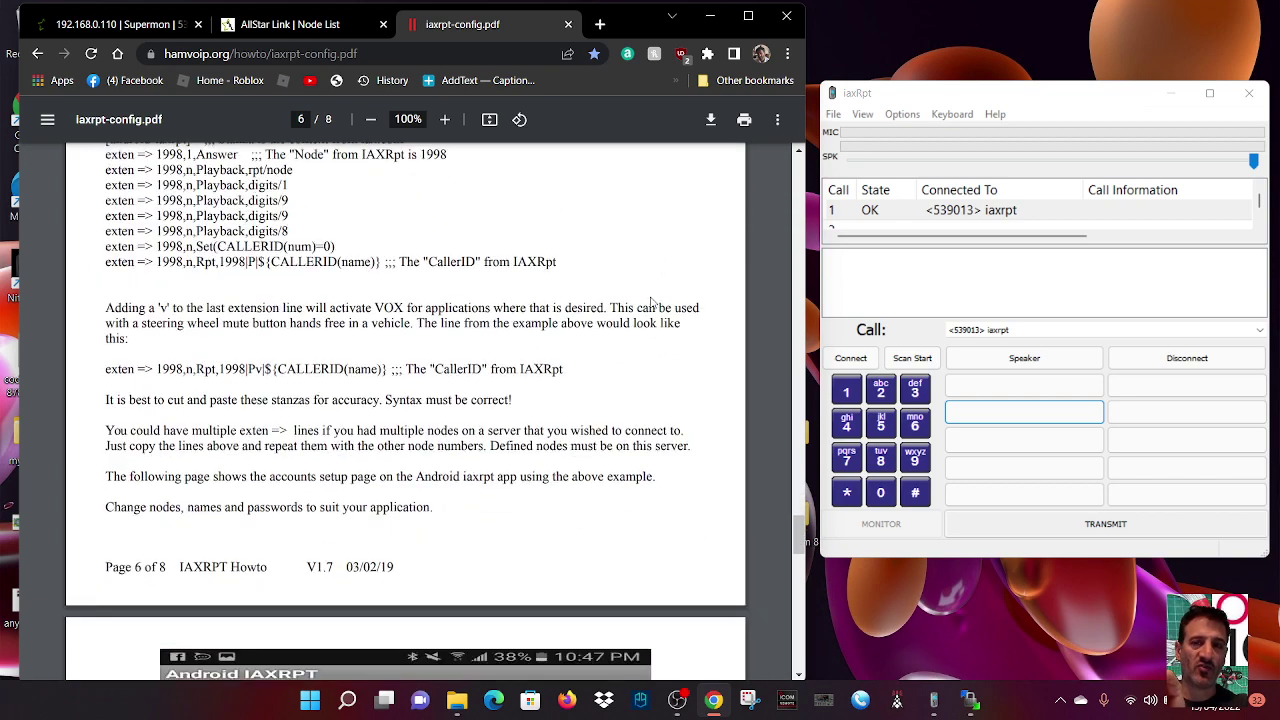
{"action": "scroll", "coordinate": [652, 303], "scroll_direction": "down", "scroll_amount": 6}
{"action": "scroll", "coordinate": [652, 303], "scroll_direction": "up", "scroll_amount": 2}
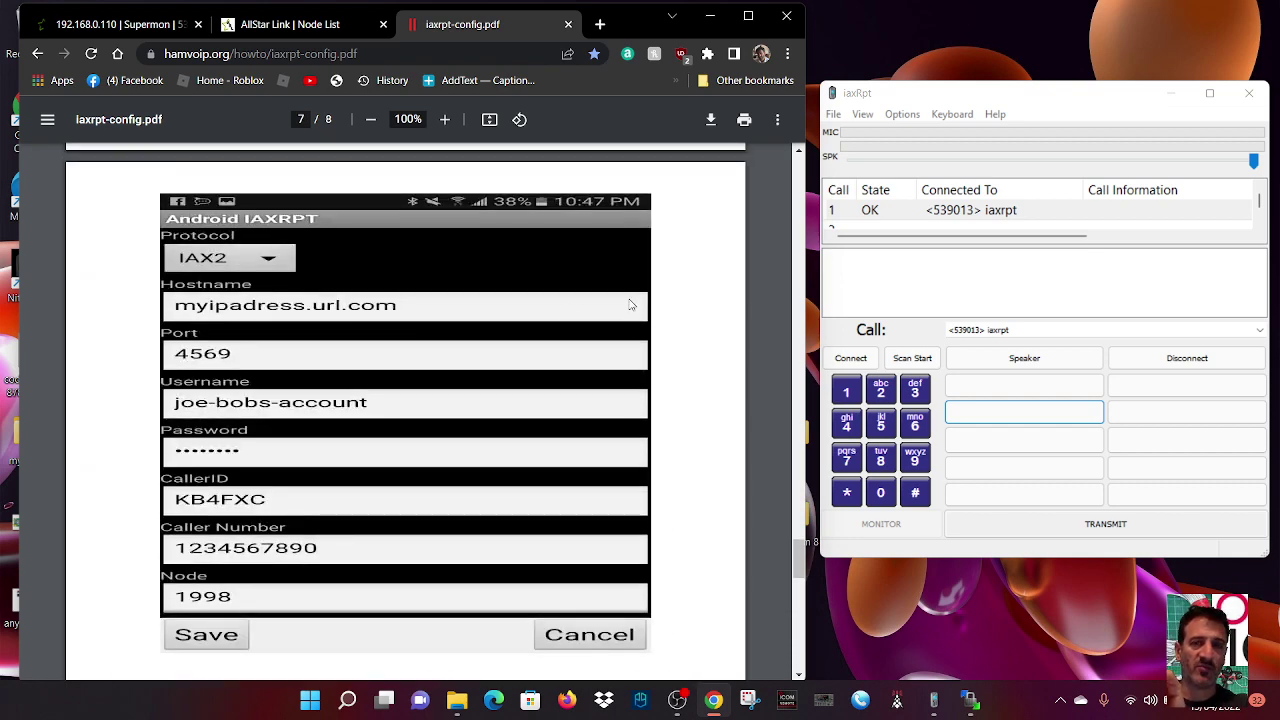
{"action": "scroll", "coordinate": [512, 345], "scroll_direction": "down", "scroll_amount": 6}
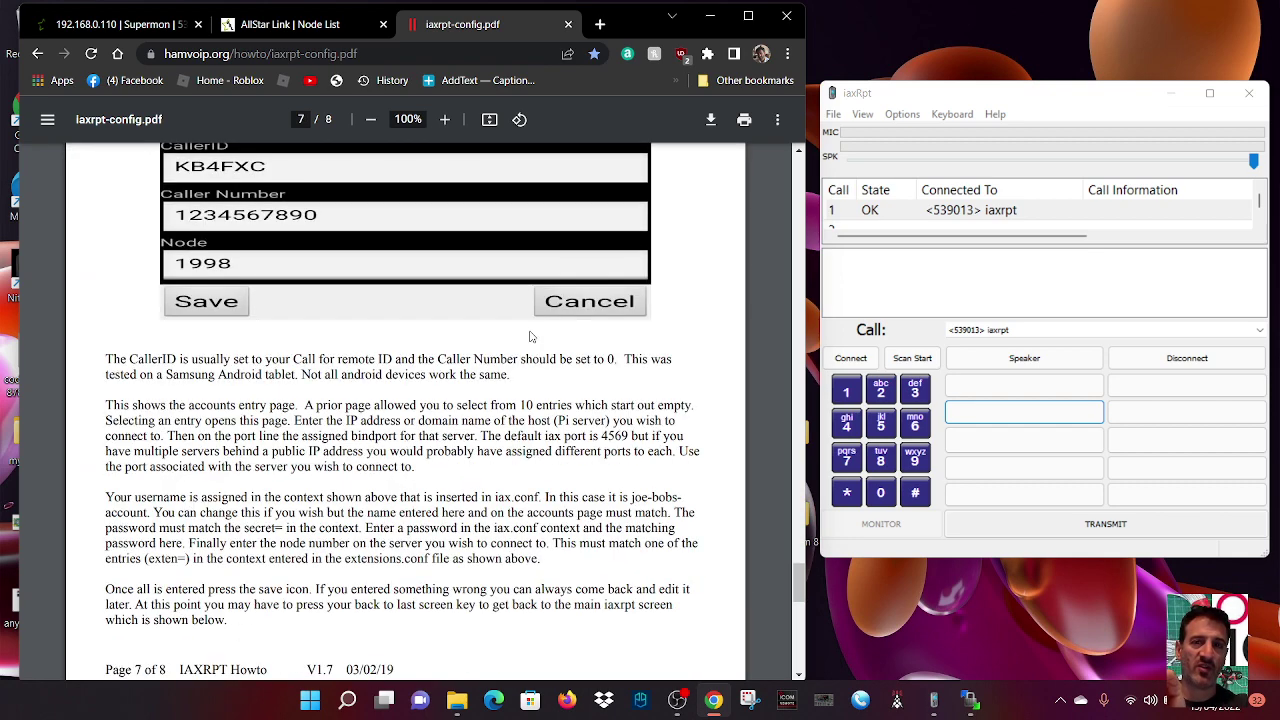
{"action": "scroll", "coordinate": [537, 330], "scroll_direction": "down", "scroll_amount": 10}
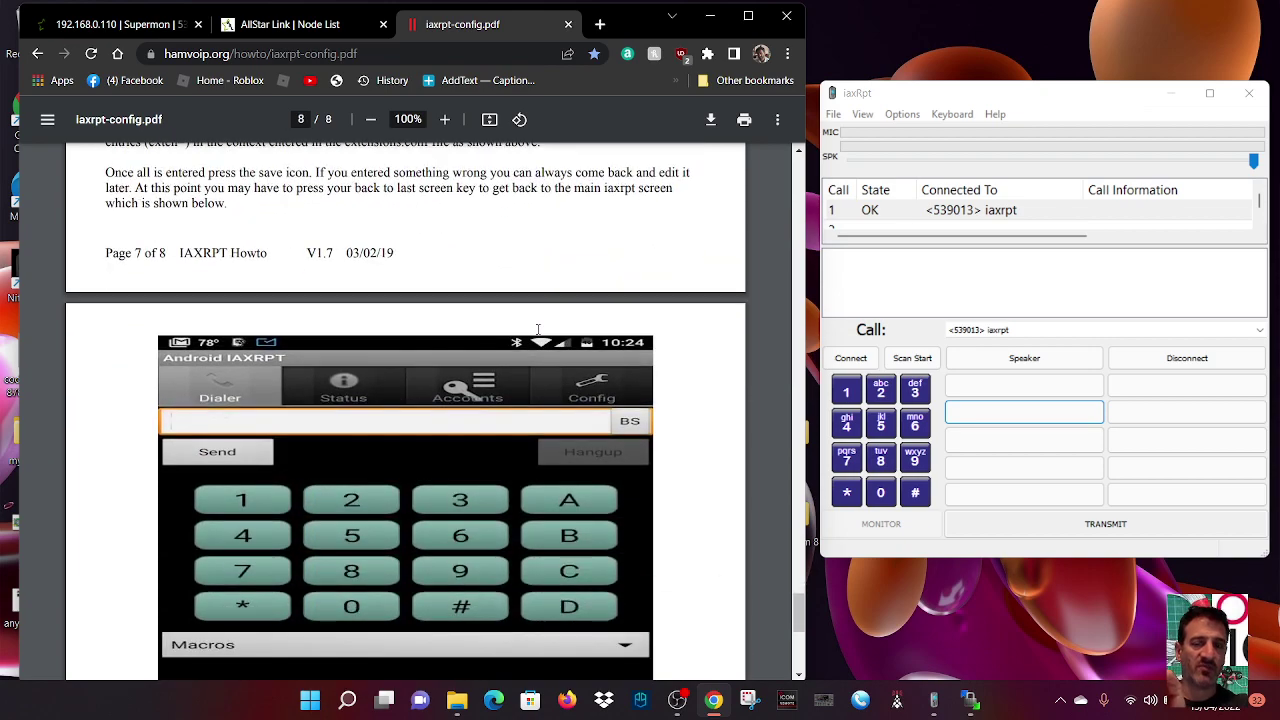
{"action": "scroll", "coordinate": [538, 363], "scroll_direction": "up", "scroll_amount": 18}
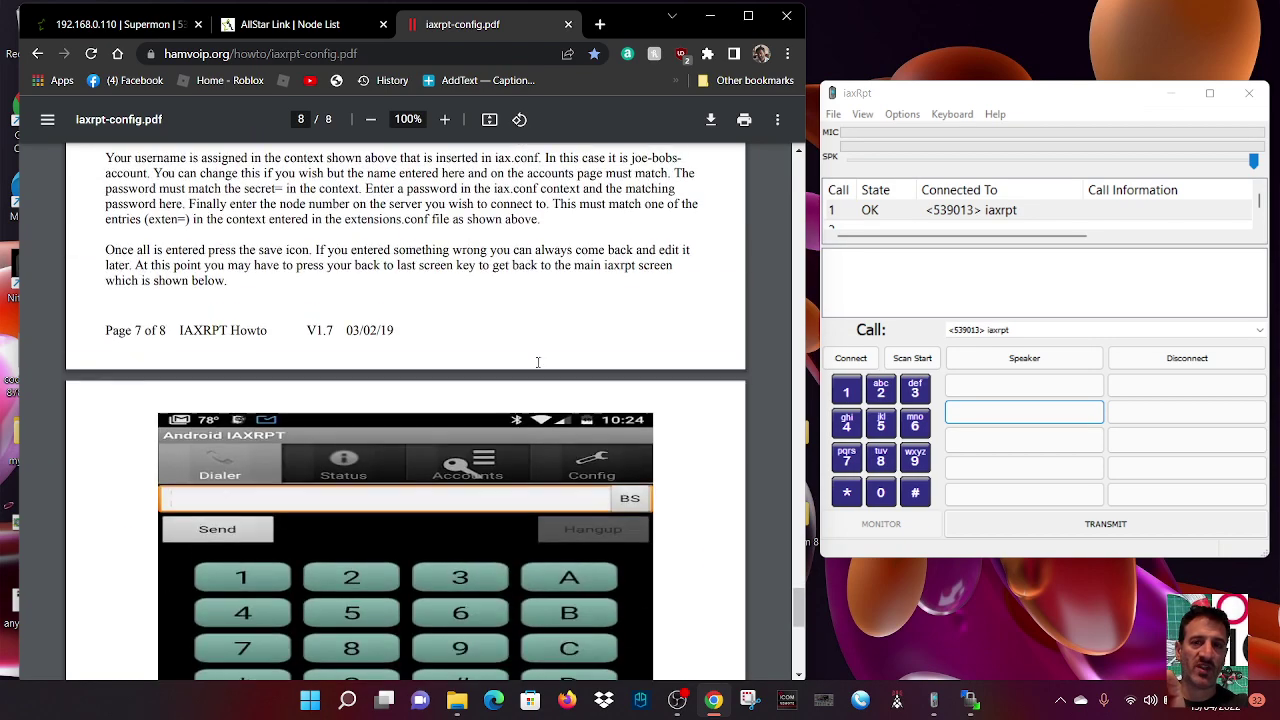
{"action": "scroll", "coordinate": [538, 363], "scroll_direction": "up", "scroll_amount": 20}
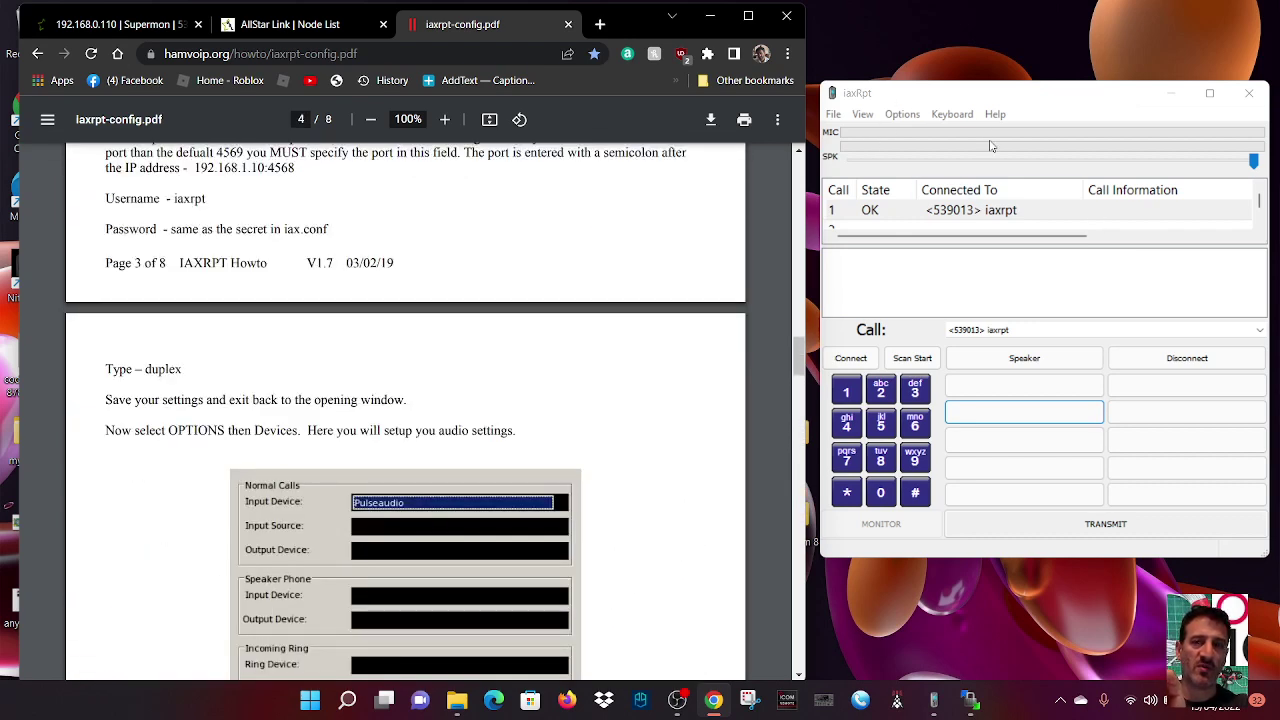
- Switch to iaxRpt, review the existing iaxrpt account's settings, and close the account windows without saving
{"action": "left_click", "coordinate": [952, 114]}
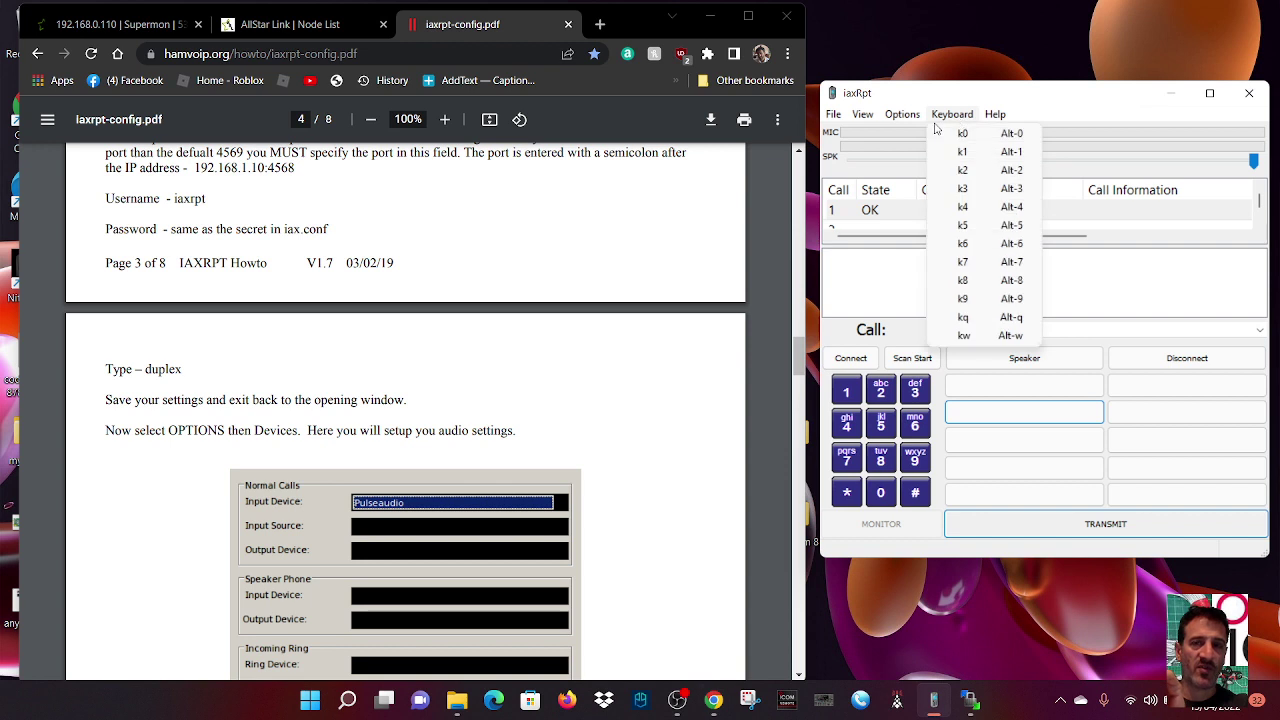
{"action": "left_click", "coordinate": [902, 116]}
{"action": "left_click", "coordinate": [902, 116]}
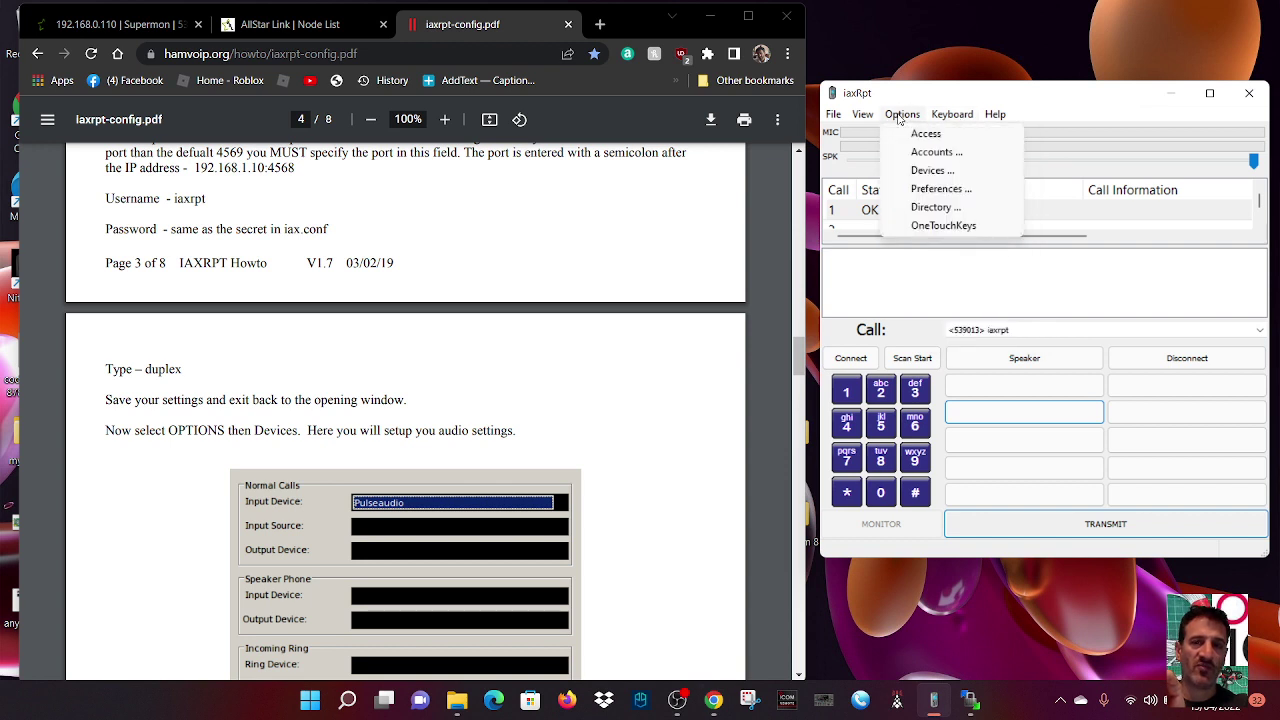
{"action": "left_click", "coordinate": [917, 155]}
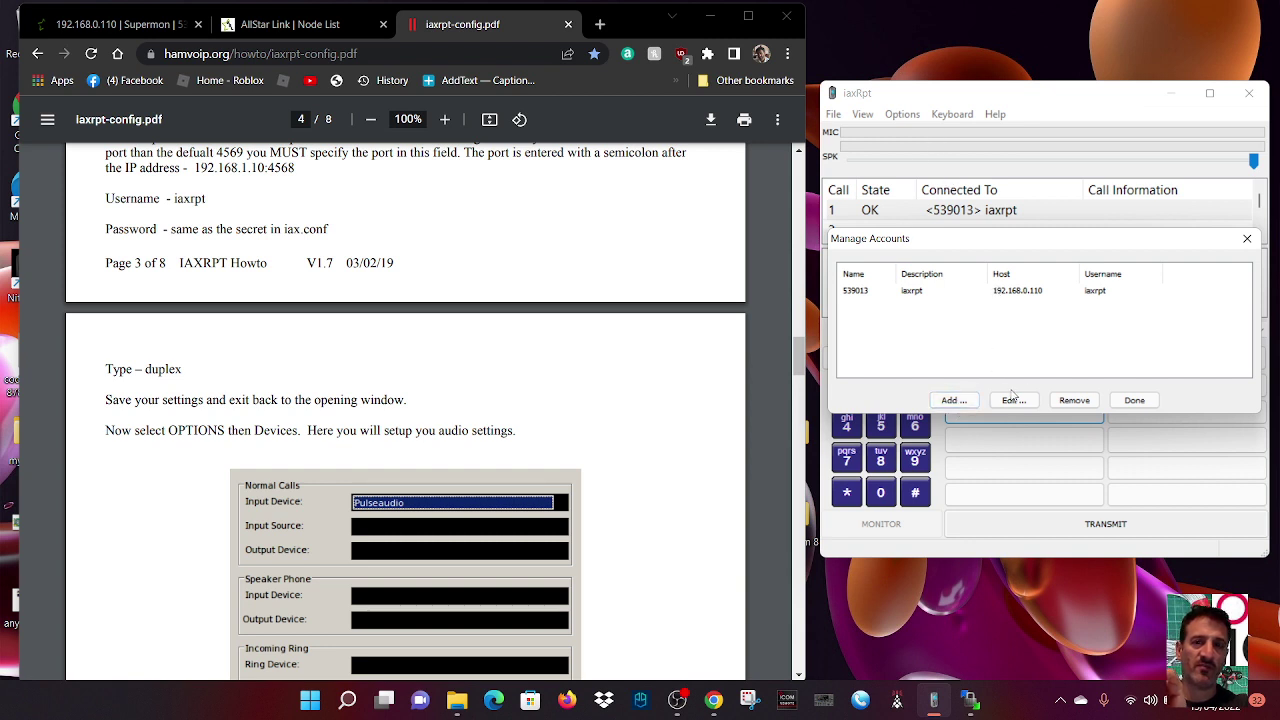
{"action": "left_click", "coordinate": [952, 401]}
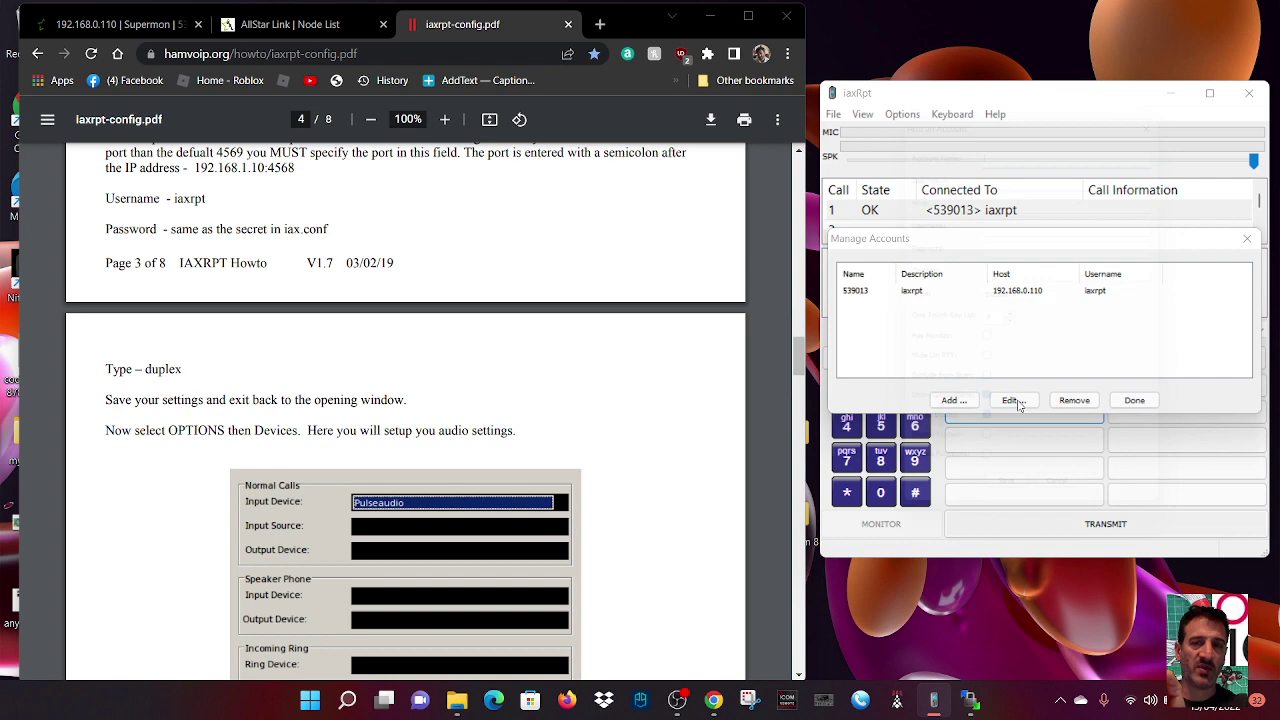
{"action": "left_click", "coordinate": [1180, 106]}
{"action": "left_click", "coordinate": [929, 291]}
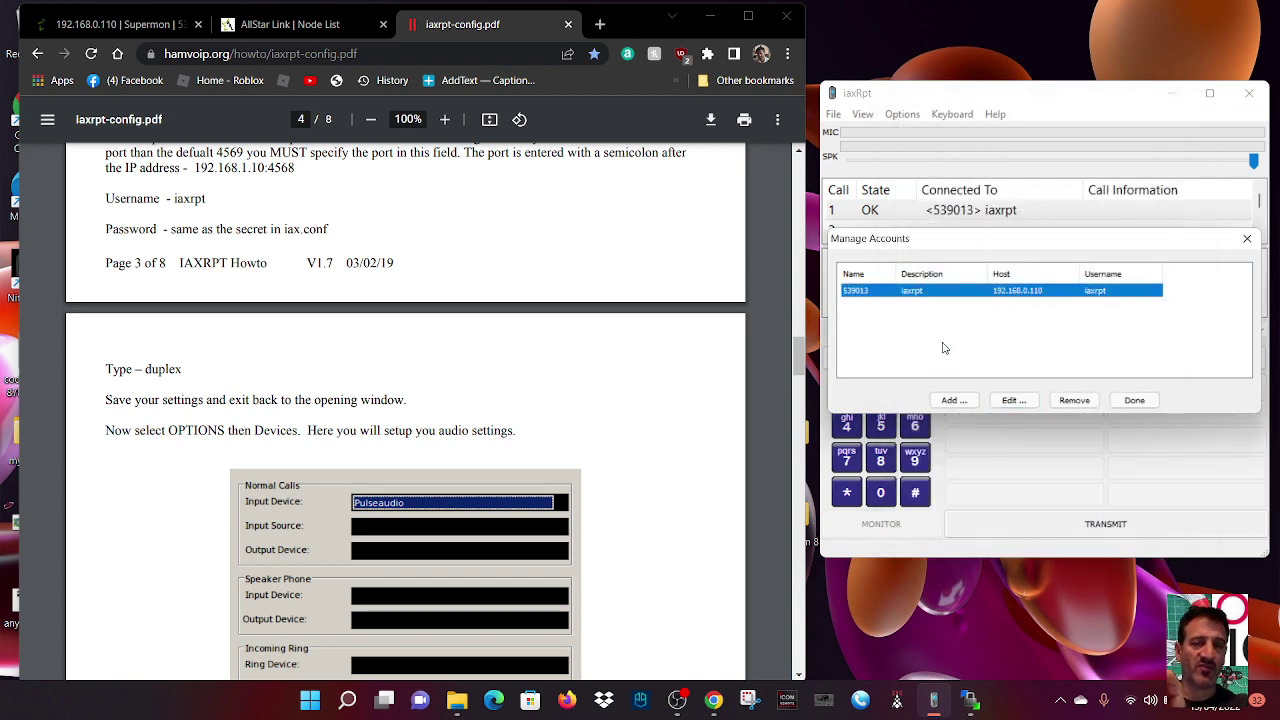
{"action": "left_click", "coordinate": [1013, 401]}
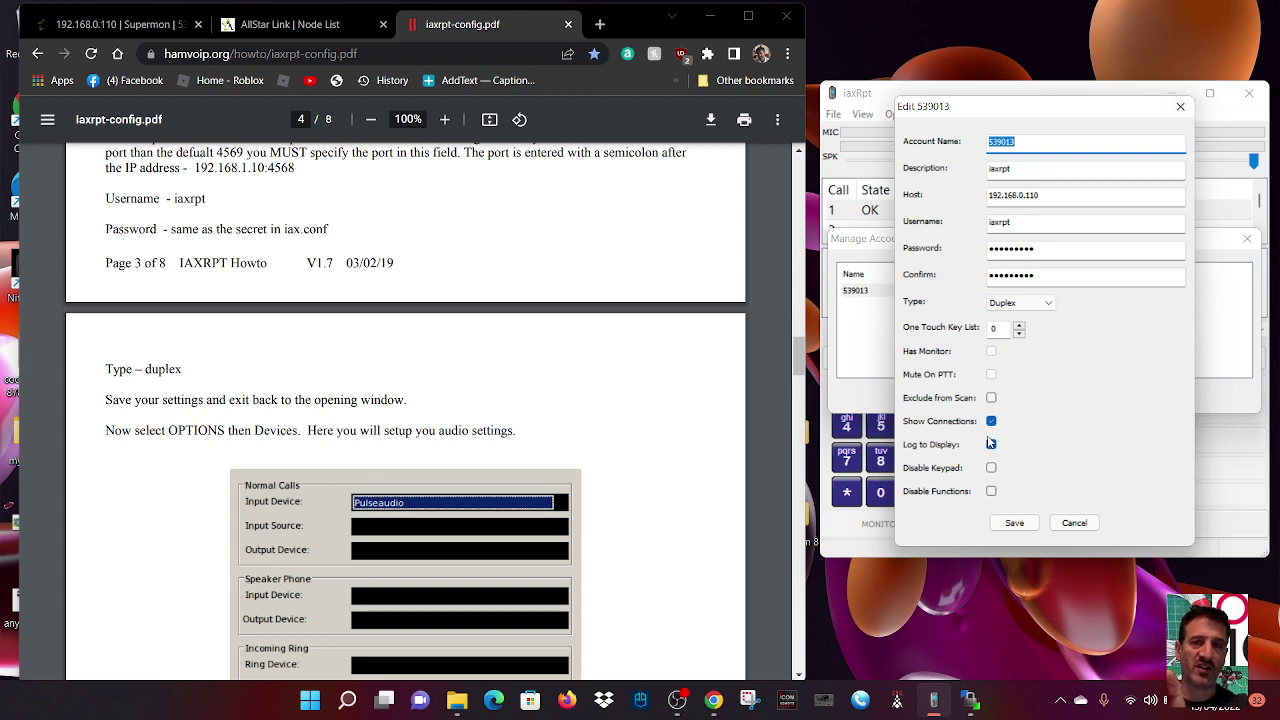
{"action": "left_click", "coordinate": [1180, 106]}
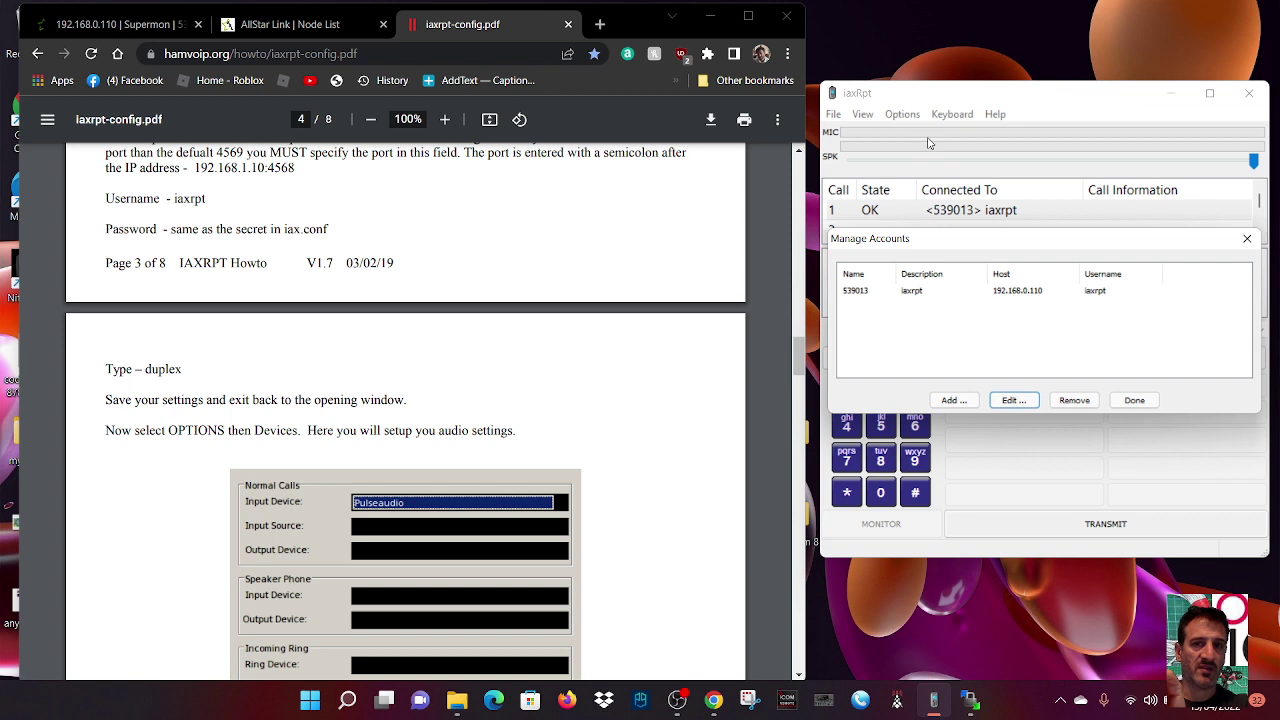
{"action": "left_click", "coordinate": [1131, 400]}
- Review iaxRpt's audio device settings for normal calls, ring and microphone level, and close them
{"action": "left_click", "coordinate": [902, 116]}
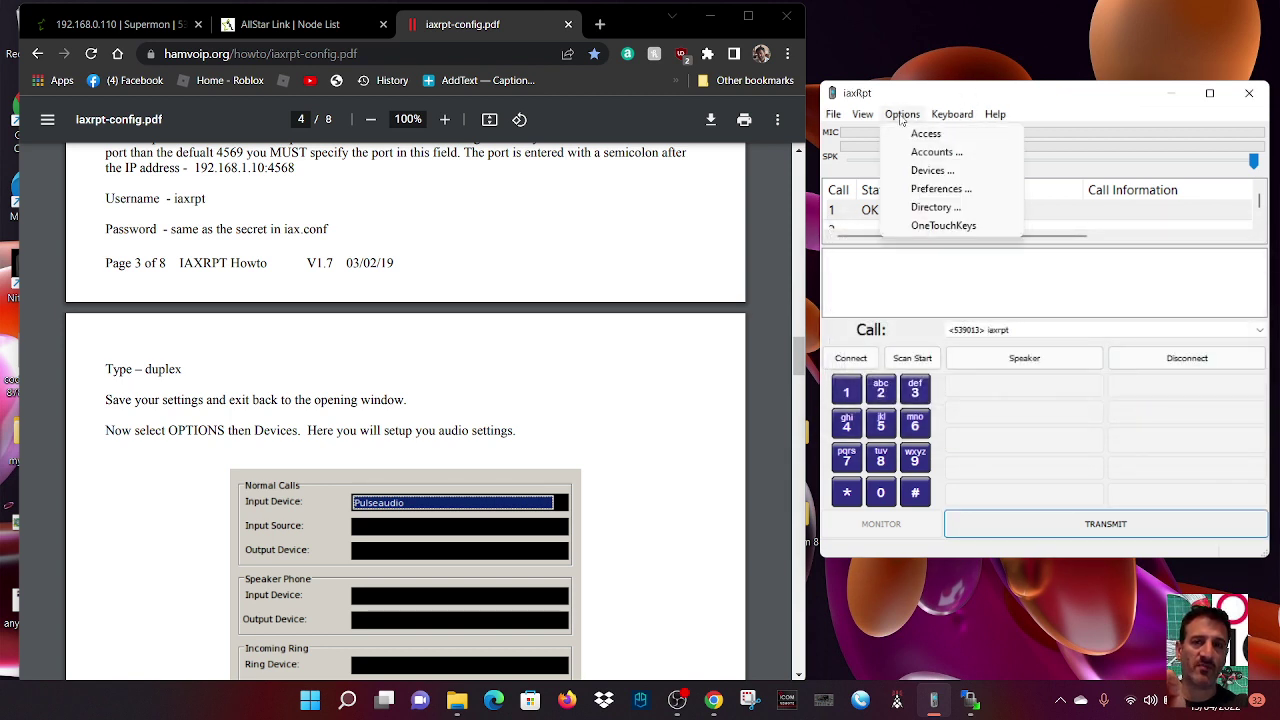
{"action": "left_click", "coordinate": [929, 172]}
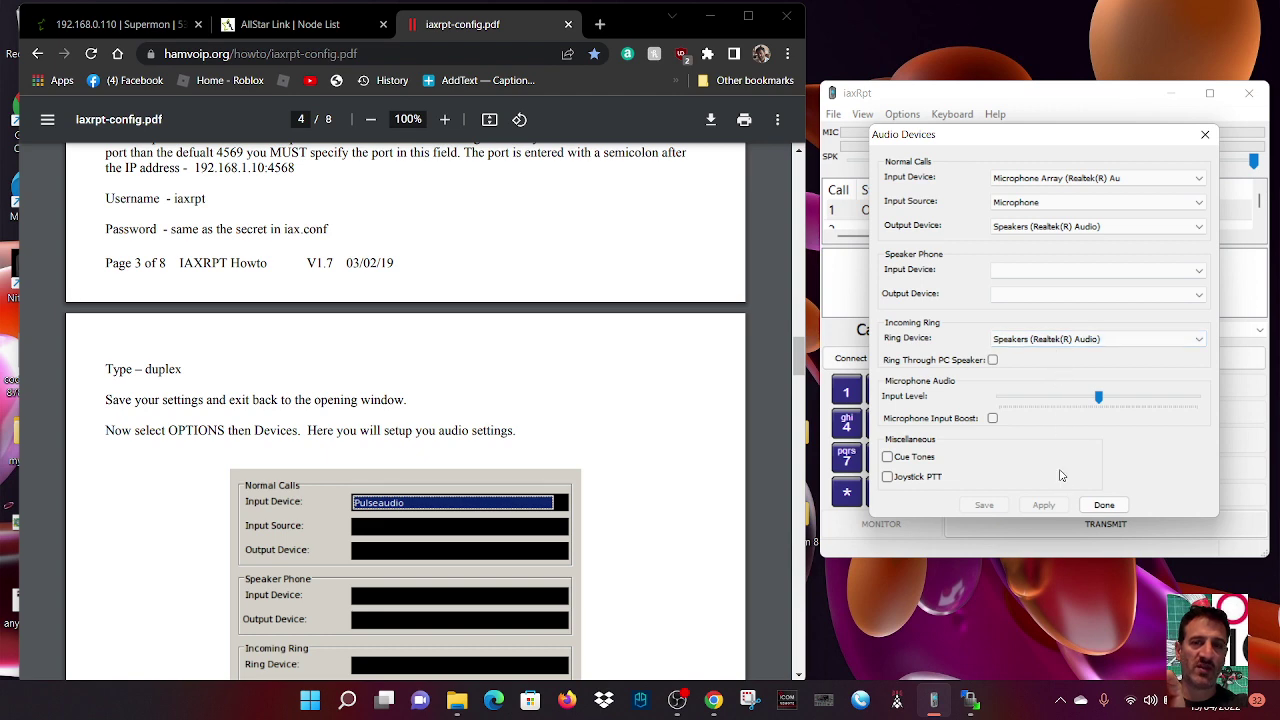
{"action": "left_click", "coordinate": [1096, 506]}
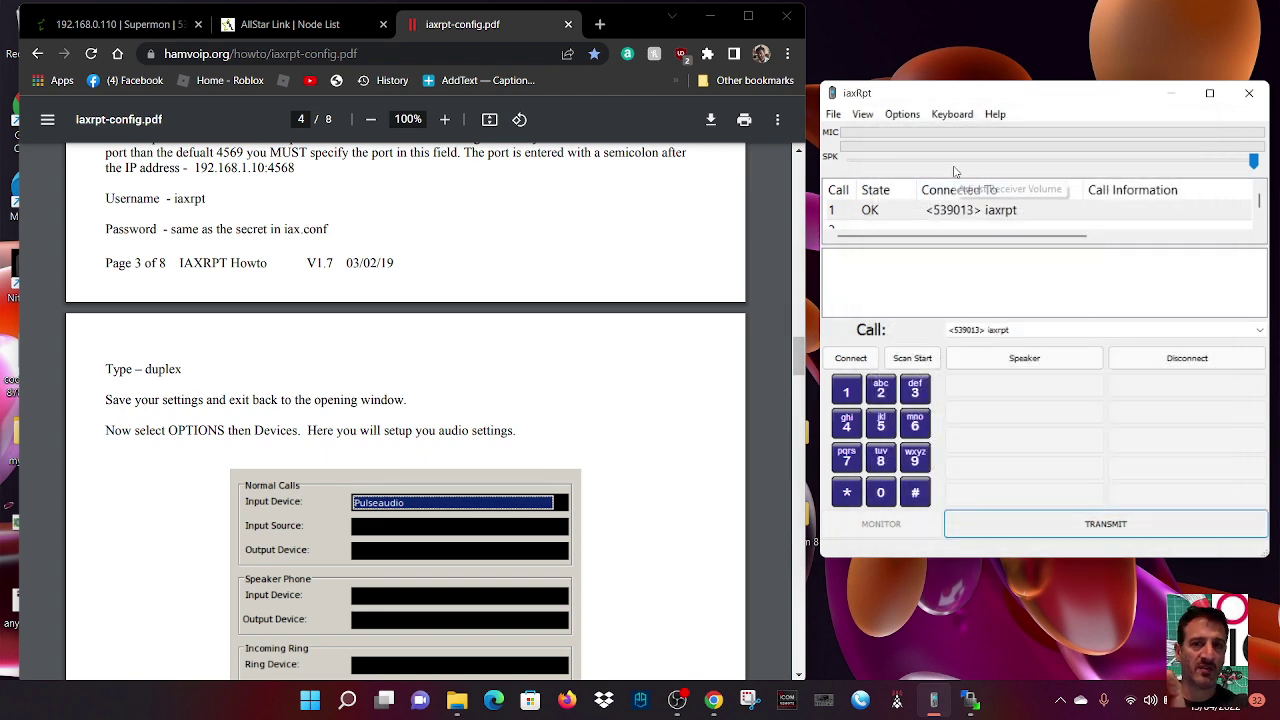
- Open iaxRpt's online help, look over the xelatec.com page, and close it
{"action": "left_click", "coordinate": [866, 117]}
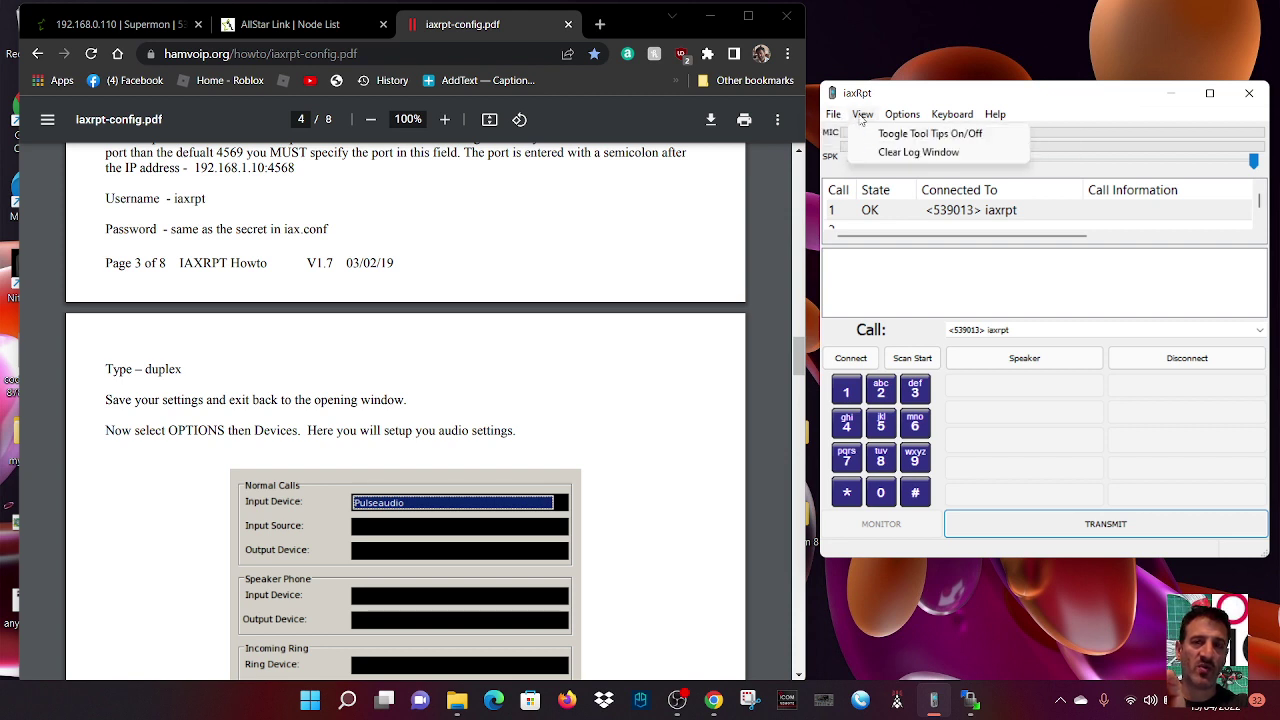
{"action": "mouse_move", "coordinate": [955, 118]}
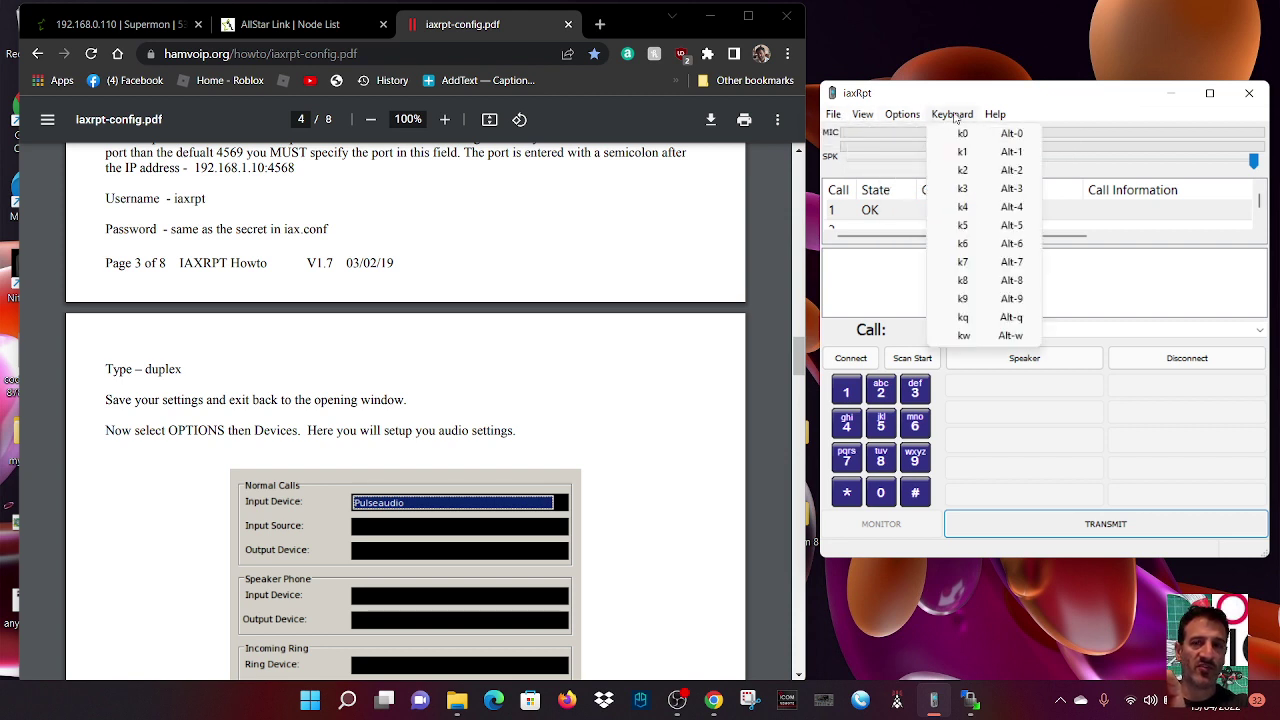
{"action": "mouse_move", "coordinate": [995, 117]}
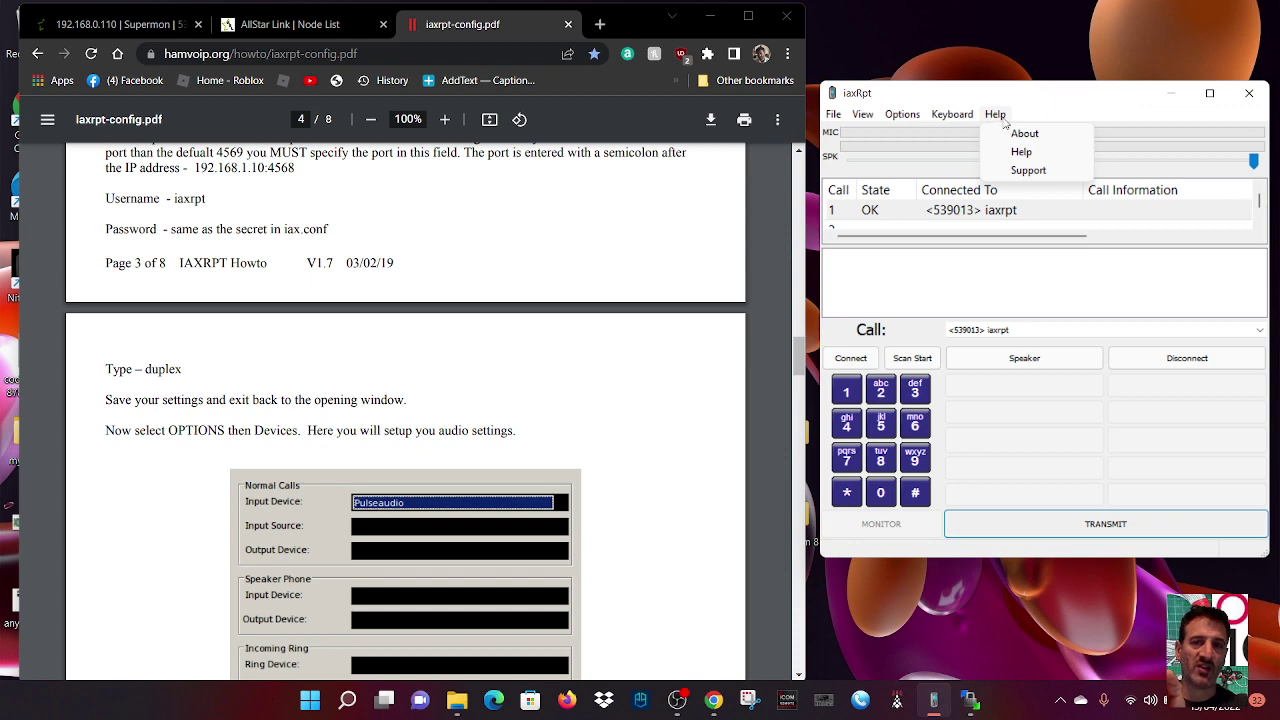
{"action": "left_click", "coordinate": [1021, 151]}
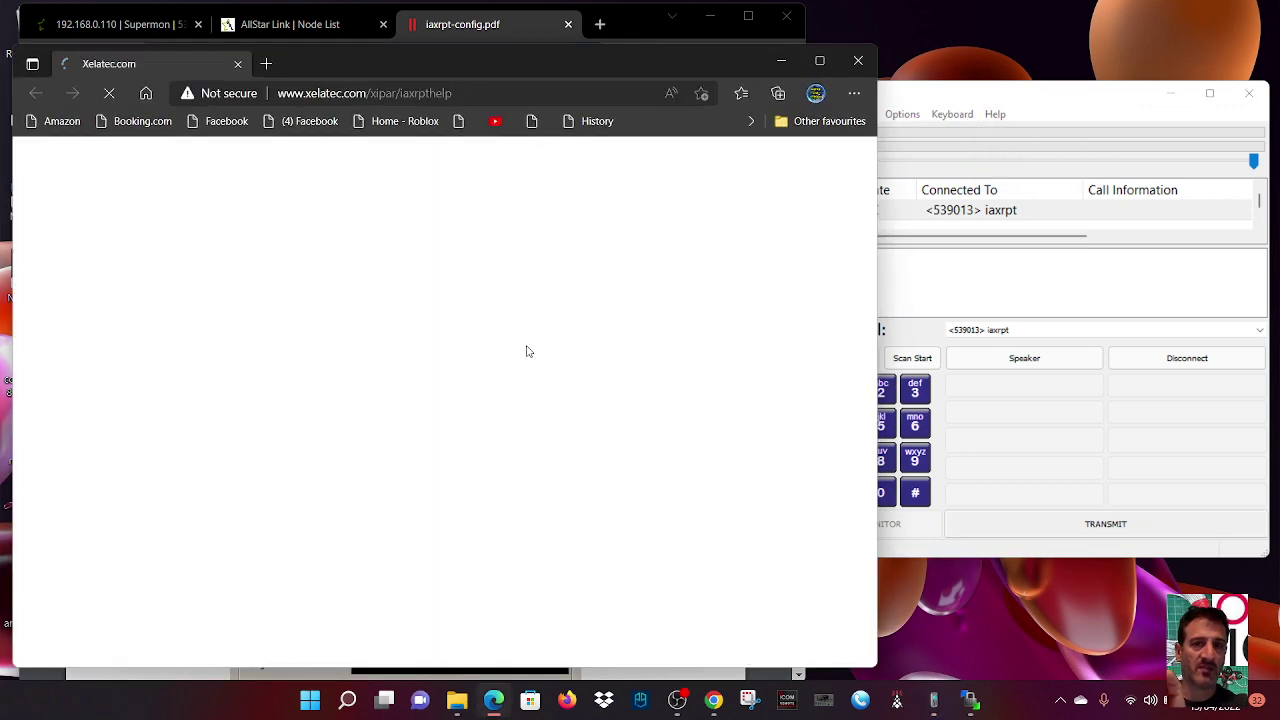
{"action": "scroll", "coordinate": [685, 333], "scroll_direction": "down", "scroll_amount": 3}
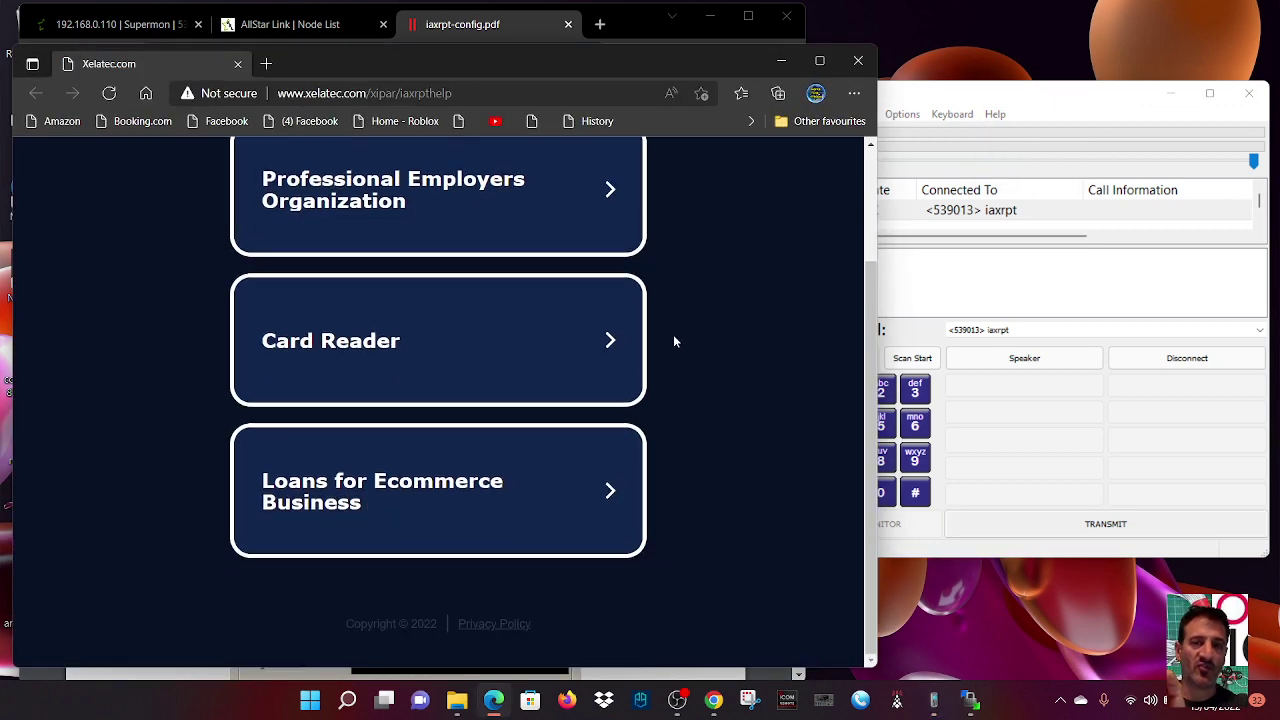
{"action": "scroll", "coordinate": [673, 341], "scroll_direction": "up", "scroll_amount": 3}
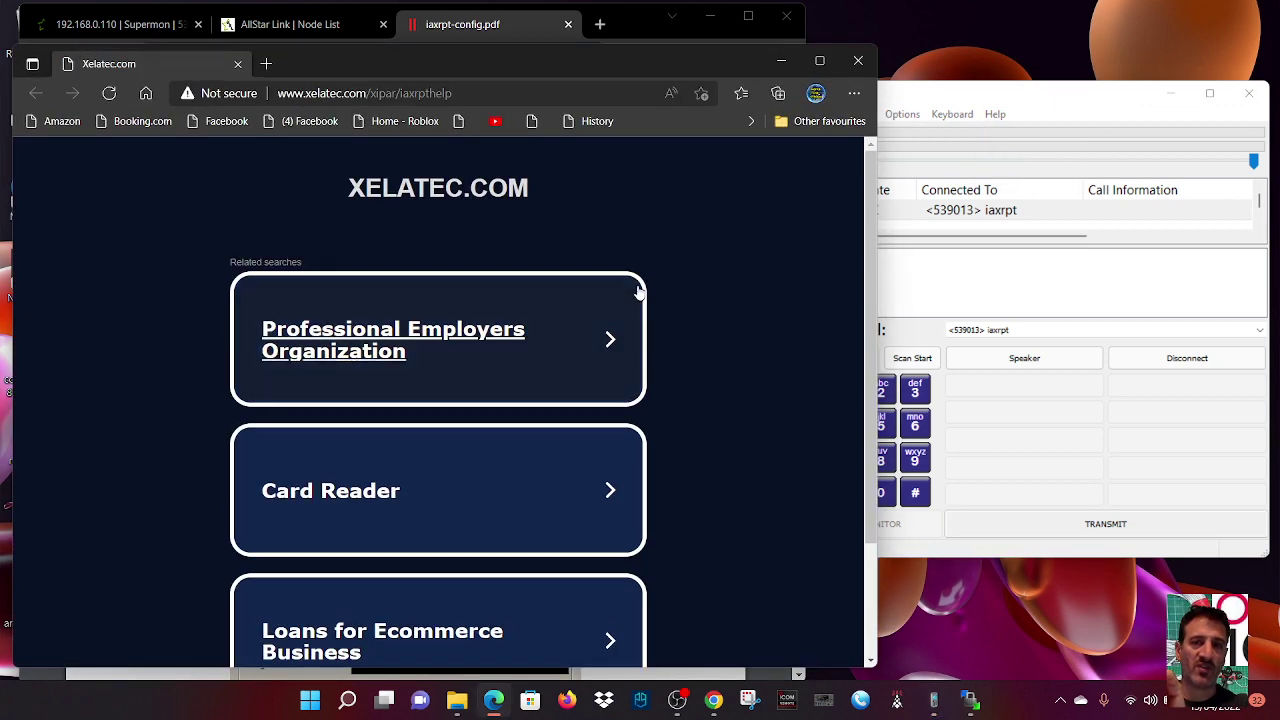
{"action": "left_click", "coordinate": [238, 66]}
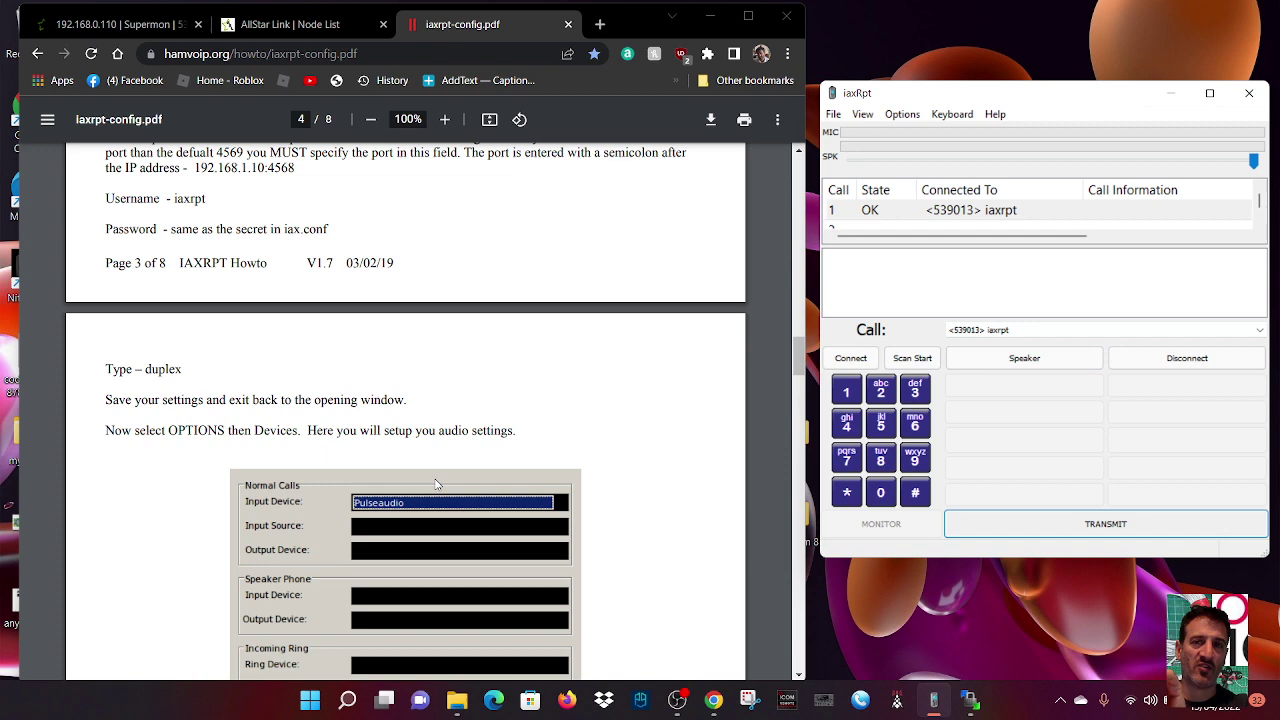
- Return to Supermon in the browser, connect node 539013 to node 41522, and disconnect it again
{"action": "scroll", "coordinate": [739, 189], "scroll_direction": "up", "scroll_amount": 5}
{"action": "left_click", "coordinate": [120, 24]}
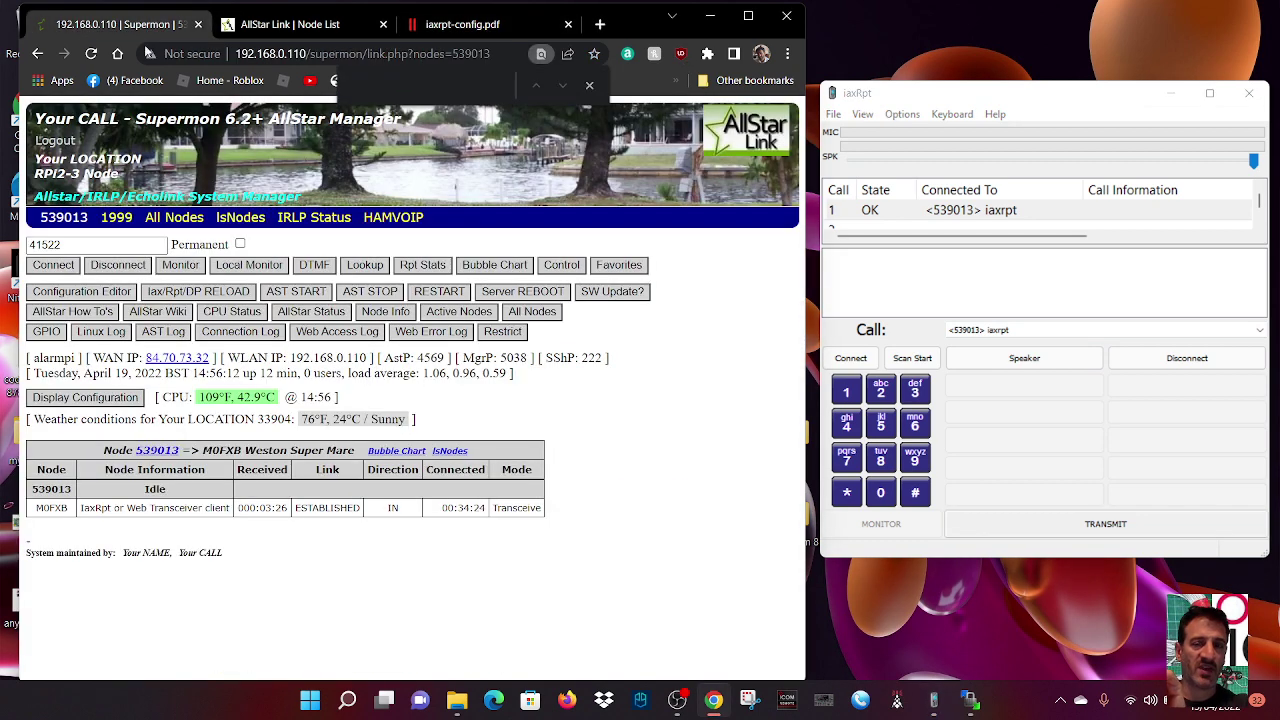
{"action": "left_click", "coordinate": [53, 265]}
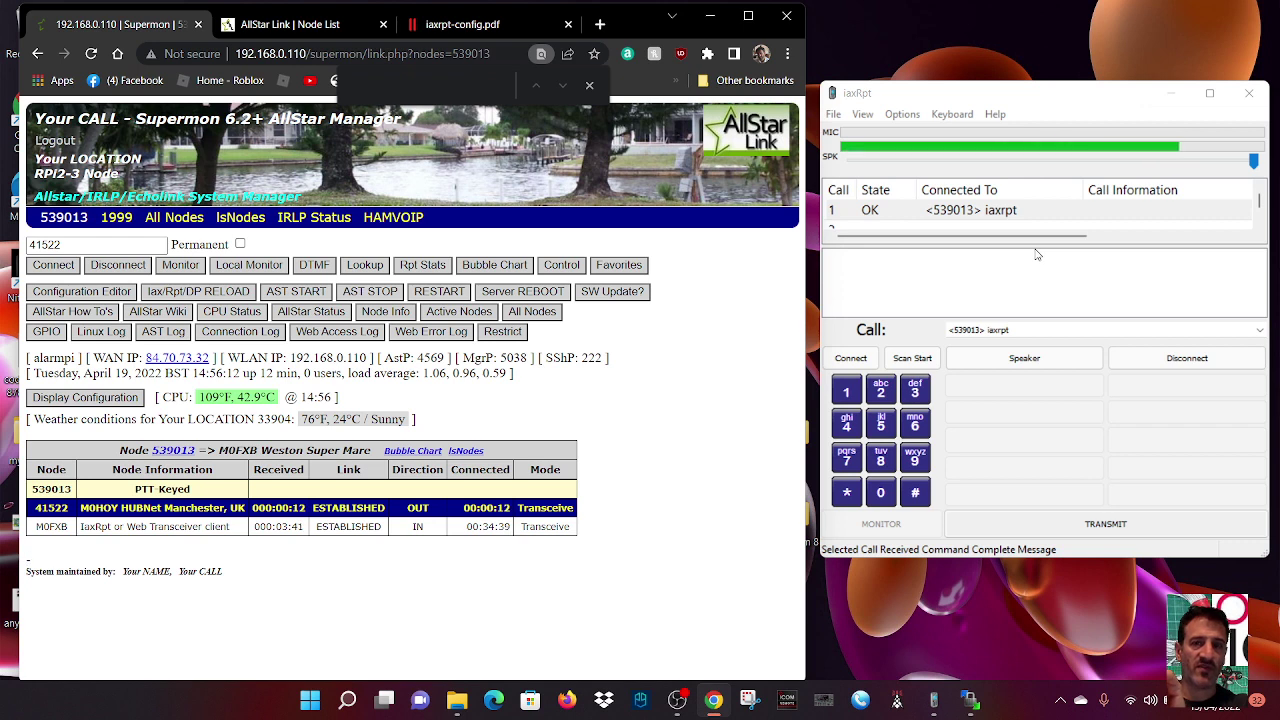
{"action": "left_click", "coordinate": [126, 267]}
{"action": "left_click", "coordinate": [496, 152]}
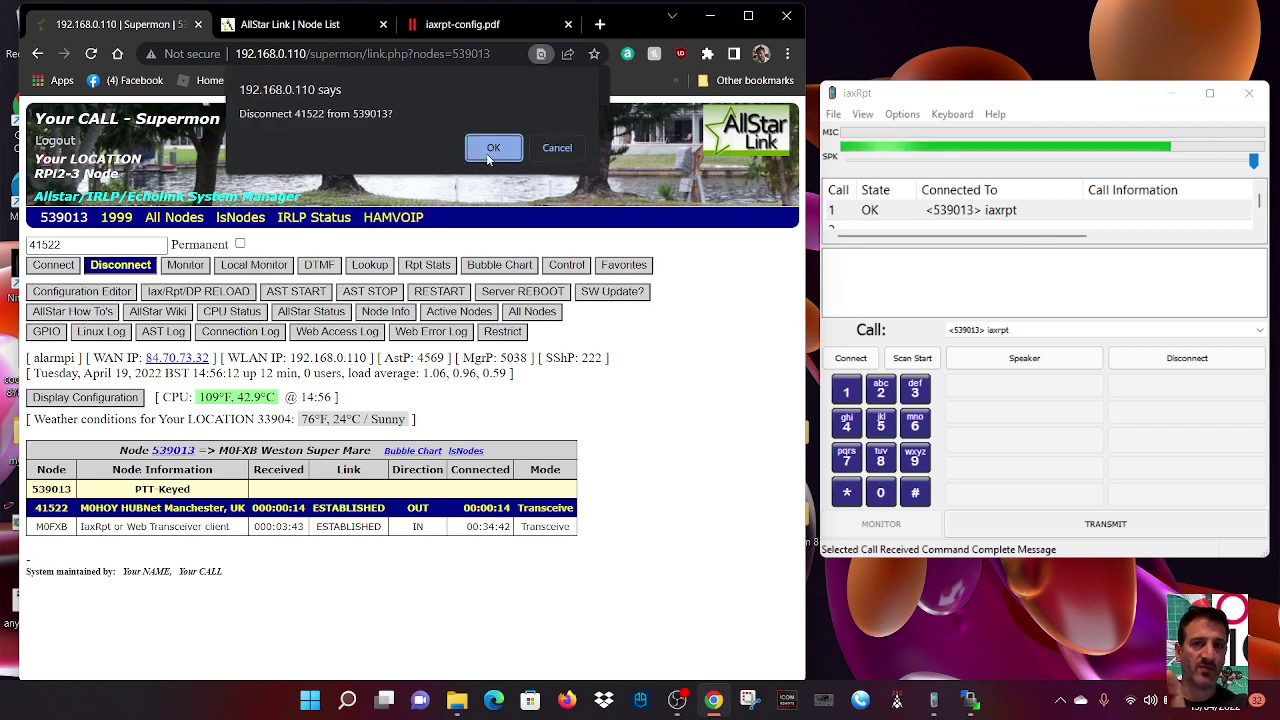